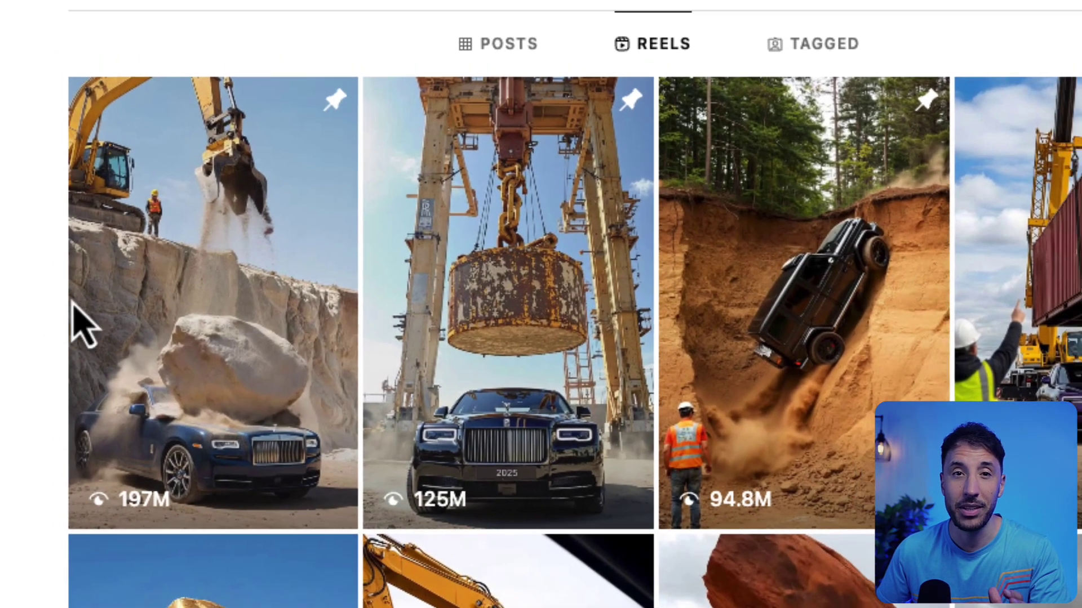
{"action": "left_click", "coordinate": [64, 313]}
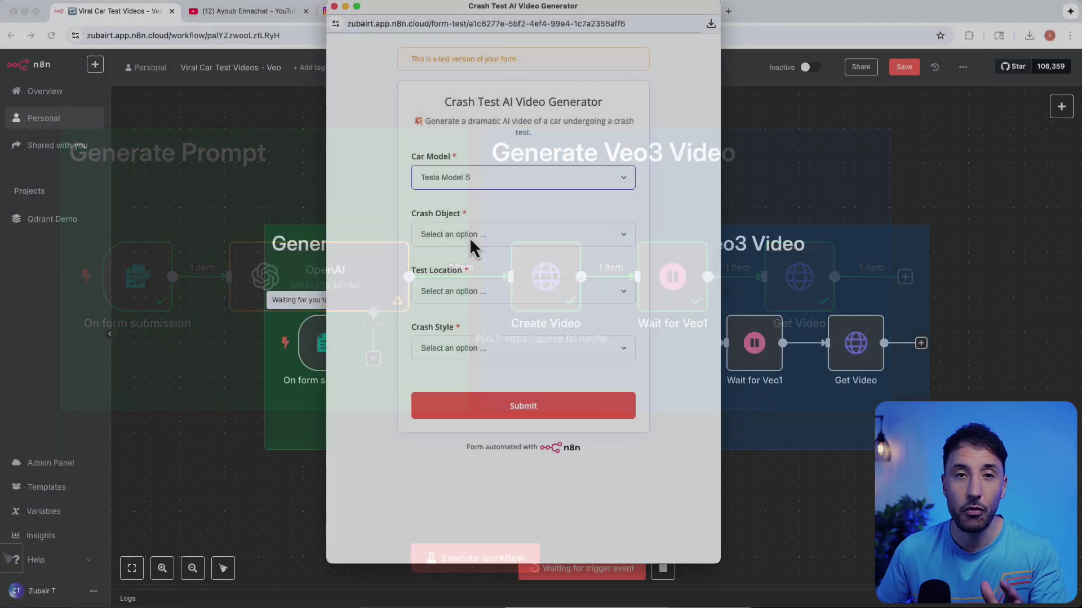
- Choose Falling tree as the crash object and Mountain cliff as the test location, and open the crash style choices
{"action": "left_click", "coordinate": [471, 233]}
{"action": "left_click", "coordinate": [485, 286]}
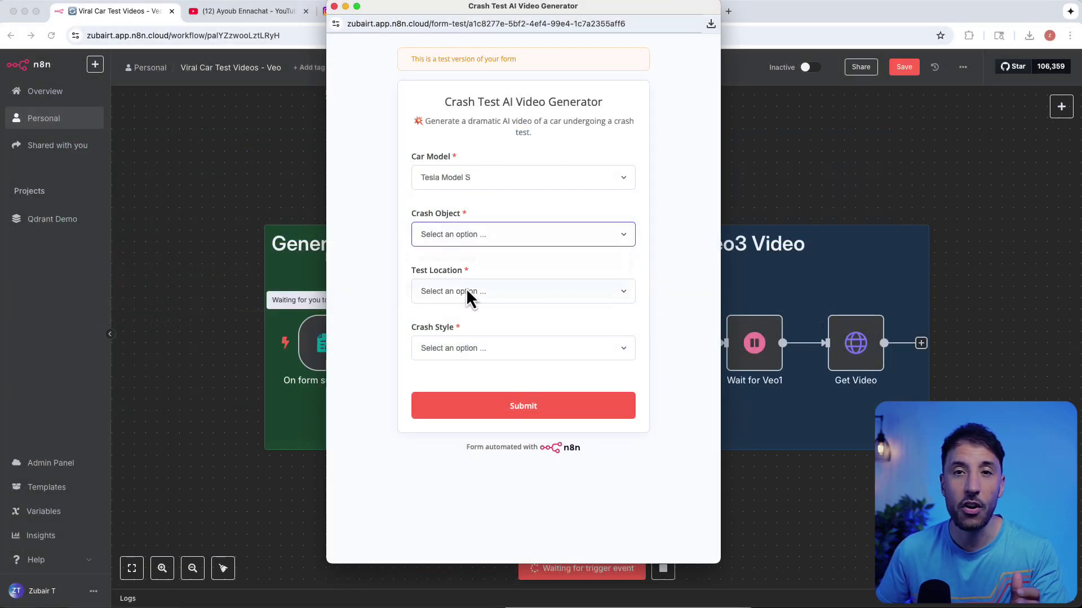
{"action": "left_click", "coordinate": [466, 290]}
{"action": "left_click", "coordinate": [475, 320]}
{"action": "left_click", "coordinate": [478, 347]}
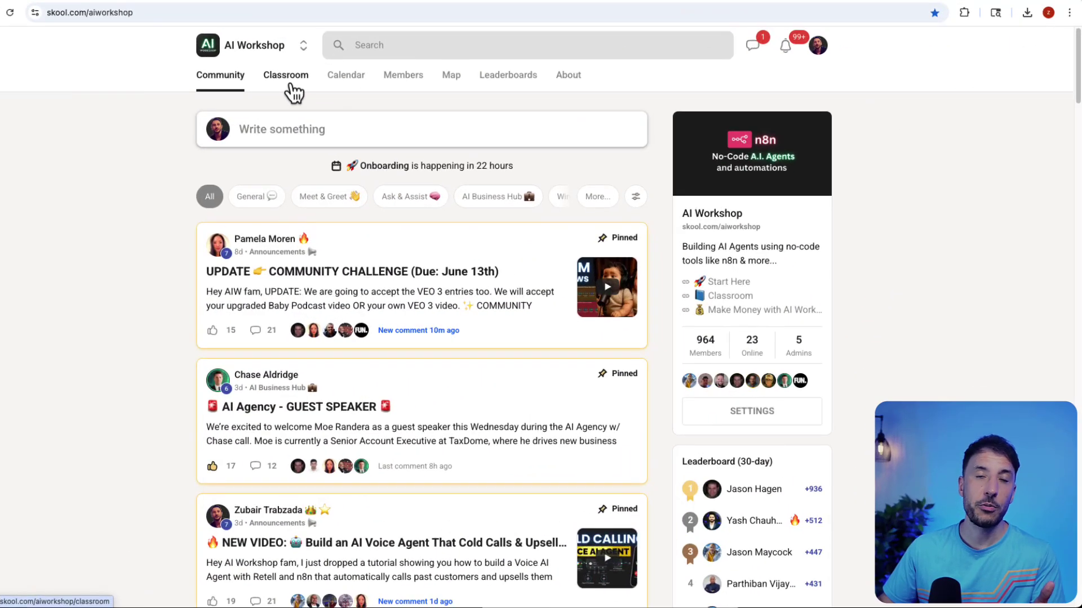
- Open the Launch Your AI Agency with n8n course in the AI Workshop classroom and look through its first lessons
{"action": "left_click", "coordinate": [288, 79]}
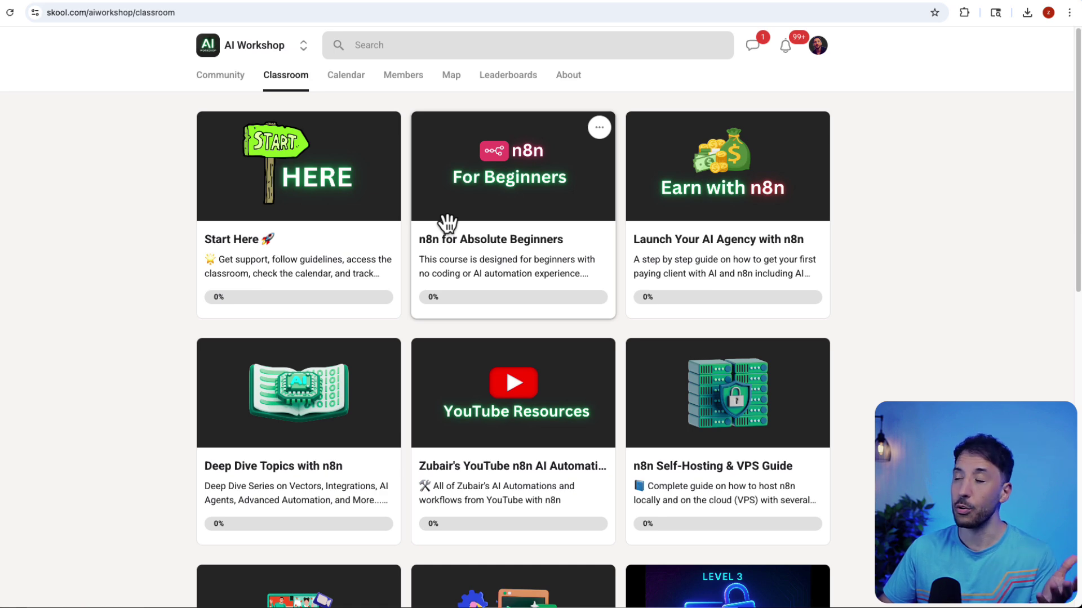
{"action": "left_click", "coordinate": [692, 244]}
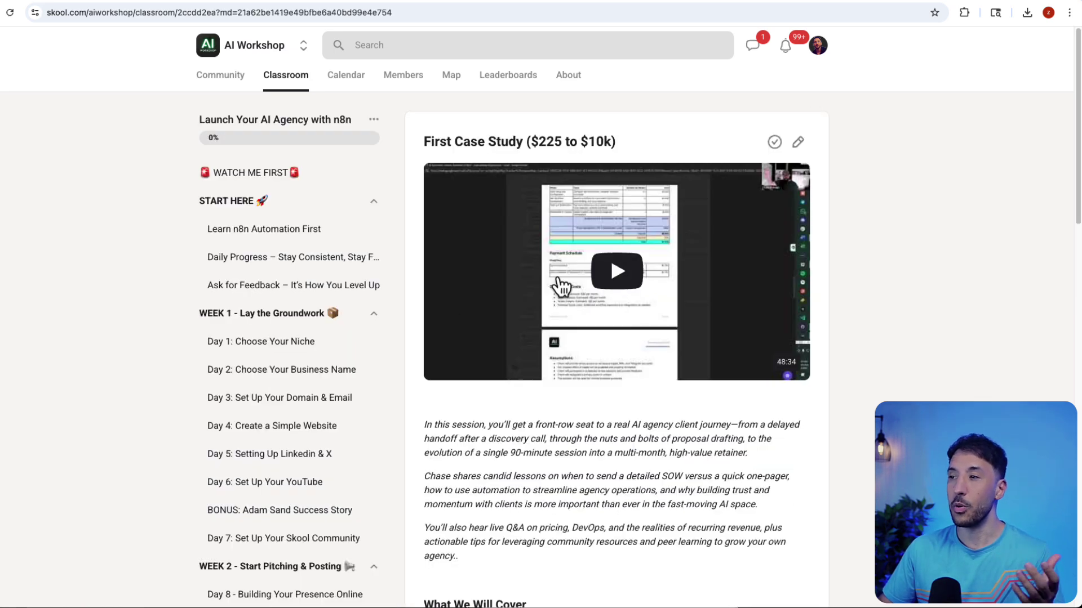
{"action": "scroll", "coordinate": [350, 321], "scroll_direction": "down", "scroll_amount": 1}
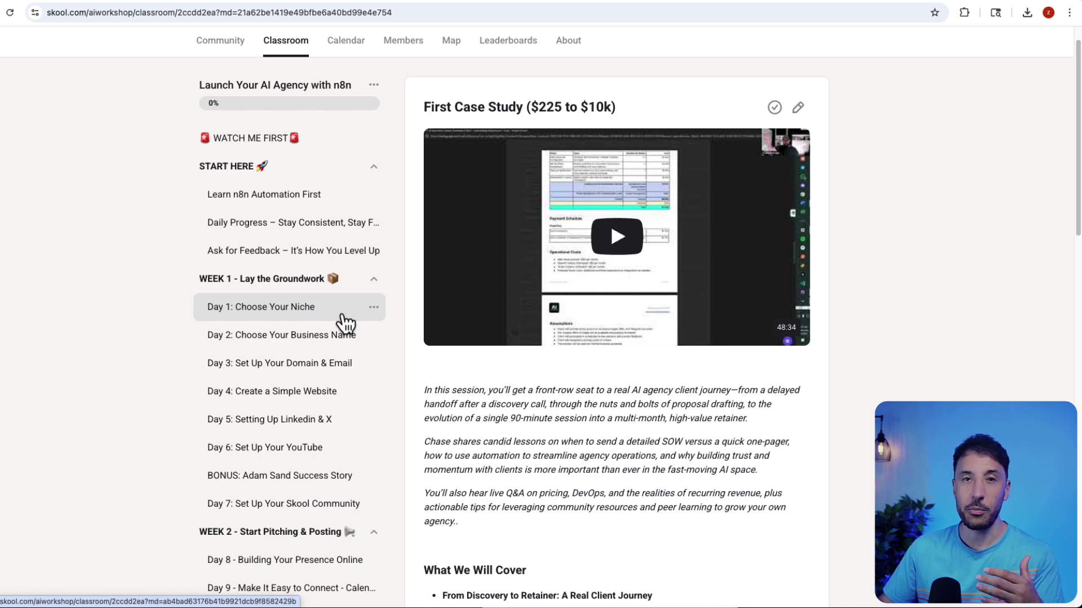
{"action": "scroll", "coordinate": [345, 324], "scroll_direction": "down", "scroll_amount": 2}
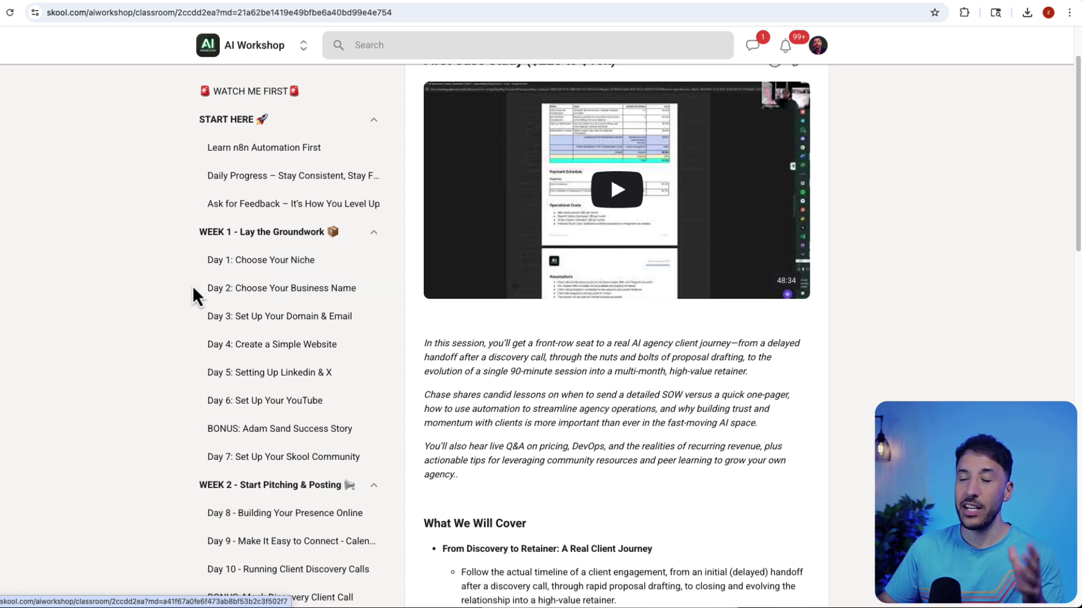
{"action": "scroll", "coordinate": [192, 293], "scroll_direction": "down", "scroll_amount": 3}
{"action": "scroll", "coordinate": [192, 293], "scroll_direction": "up", "scroll_amount": 3}
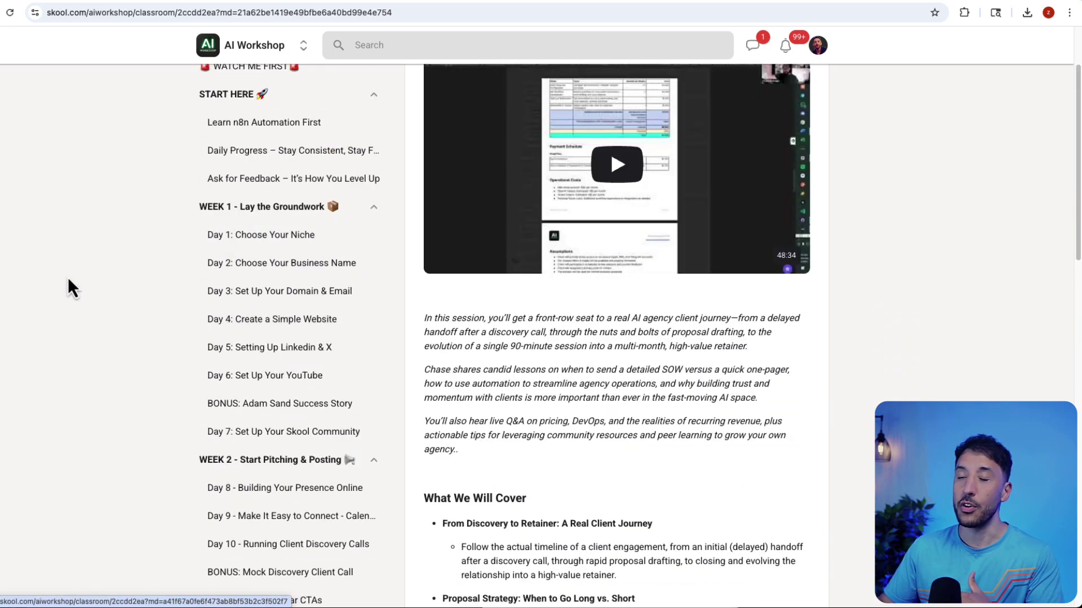
- Open the Day 4: Create a Simple Website lesson and review the course outline through Week 4
{"action": "left_click", "coordinate": [265, 317]}
{"action": "scroll", "coordinate": [246, 333], "scroll_direction": "down", "scroll_amount": 3}
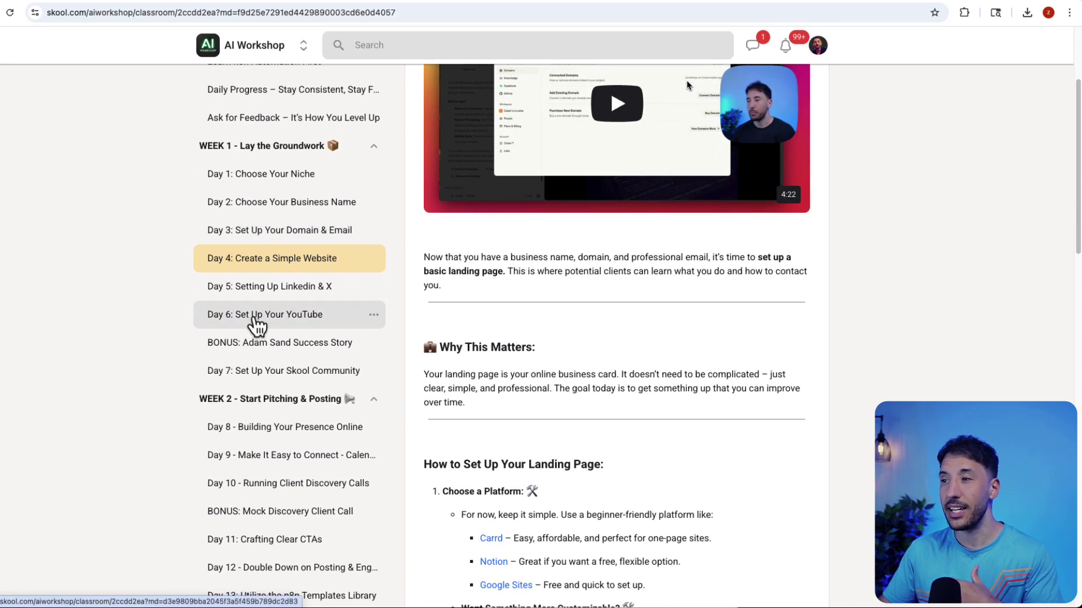
{"action": "scroll", "coordinate": [201, 320], "scroll_direction": "down", "scroll_amount": 4}
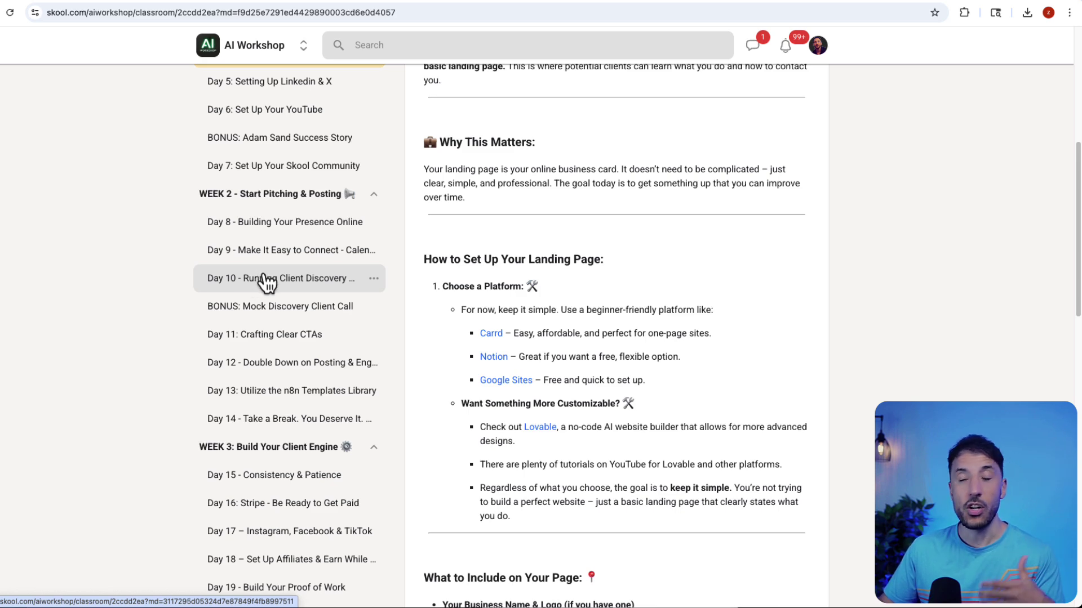
{"action": "scroll", "coordinate": [116, 339], "scroll_direction": "down", "scroll_amount": 1}
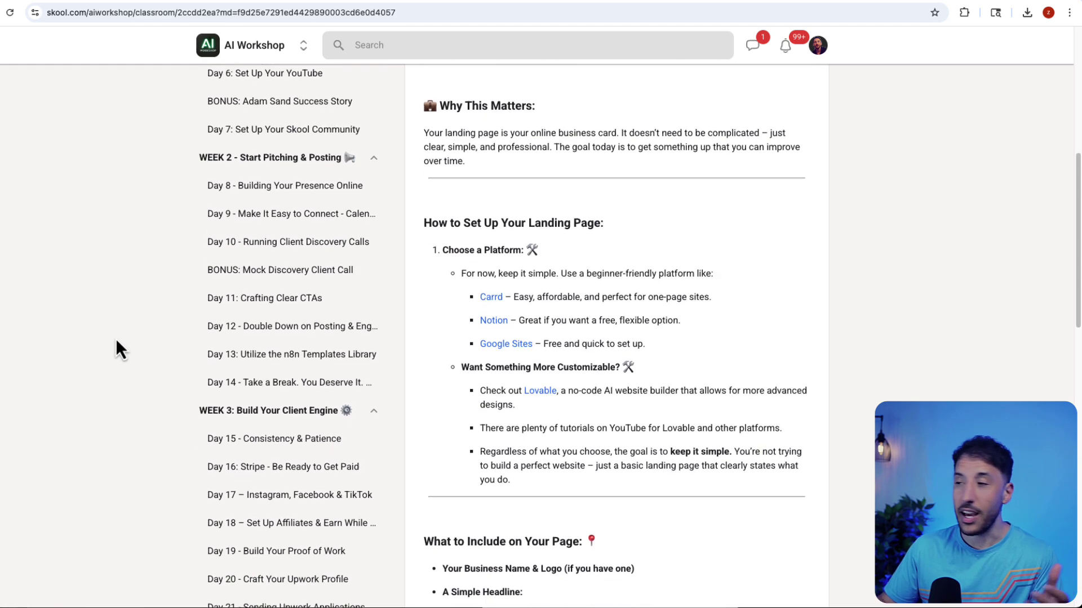
{"action": "scroll", "coordinate": [205, 362], "scroll_direction": "down", "scroll_amount": 4}
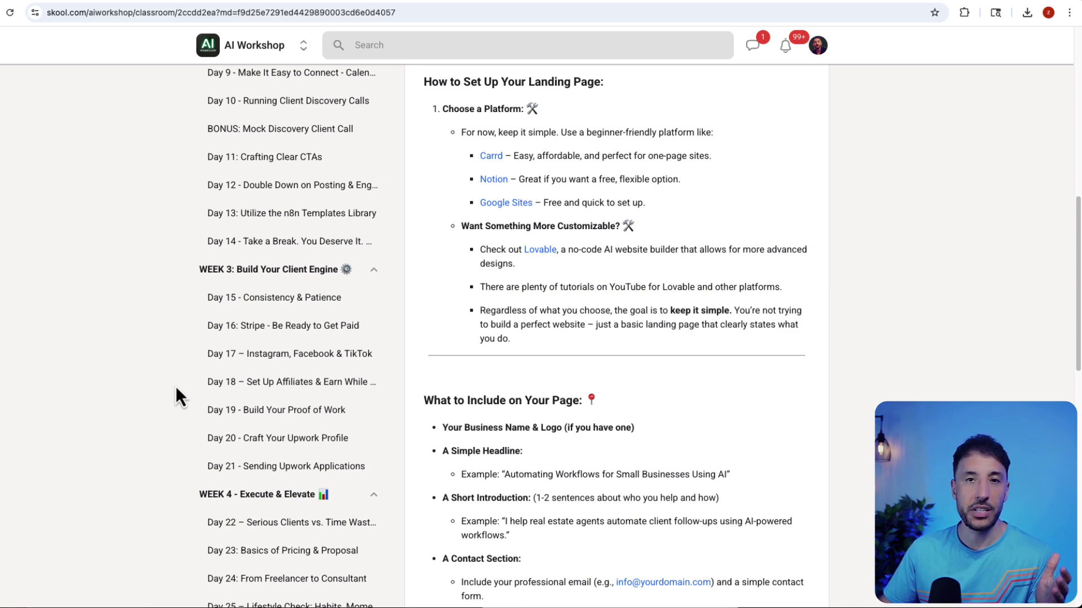
{"action": "scroll", "coordinate": [248, 414], "scroll_direction": "down", "scroll_amount": 5}
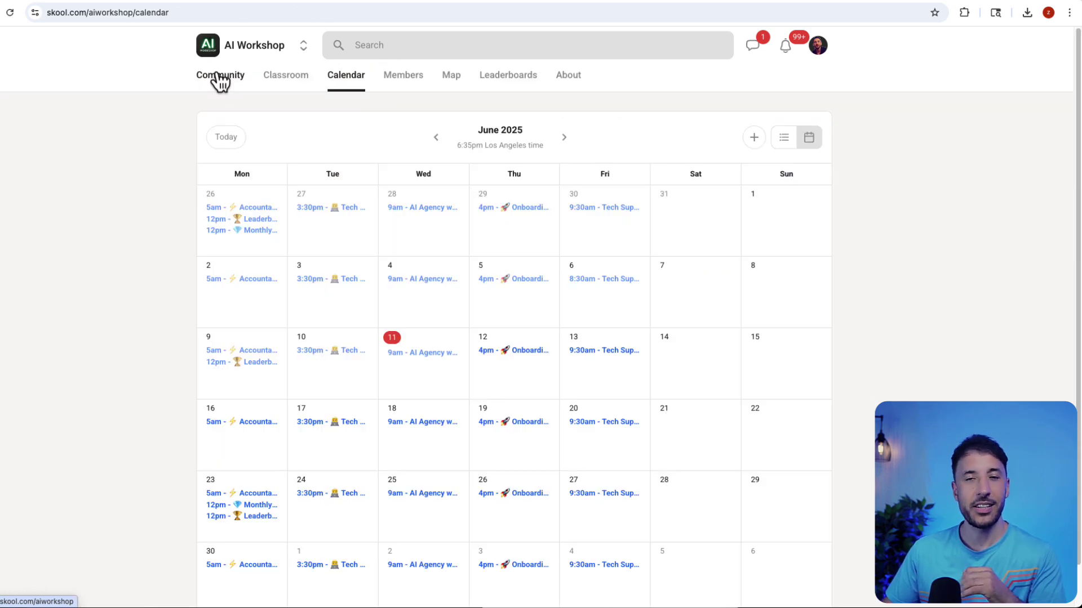
- Switch to the Viral Car Test Videos - Veo workflow in n8n, execute it, and choose Tesla Model S as the form's car model
{"action": "left_click", "coordinate": [117, 2]}
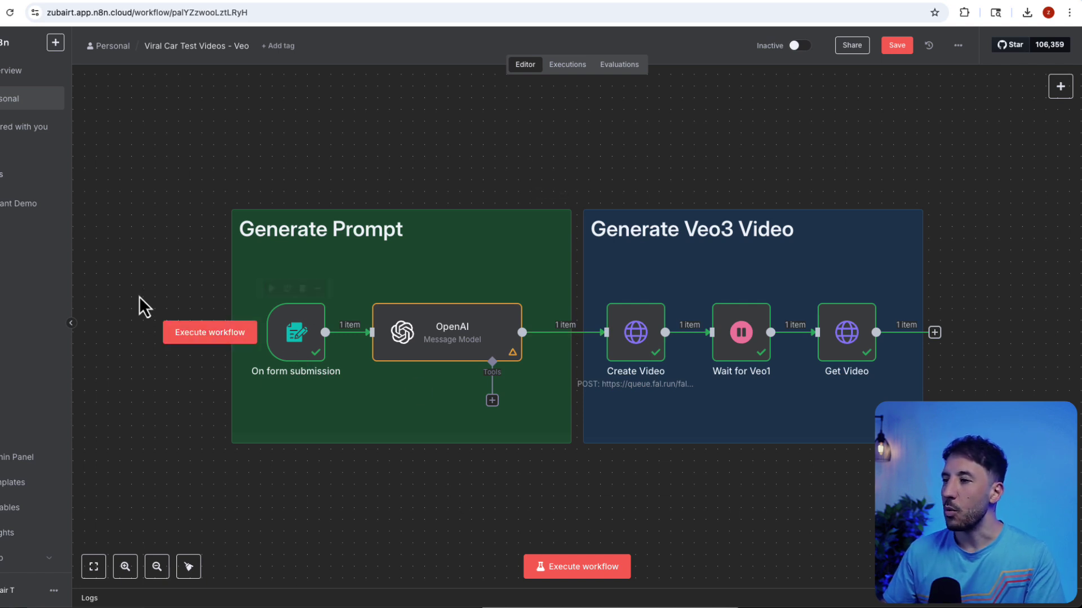
{"action": "left_click", "coordinate": [601, 578]}
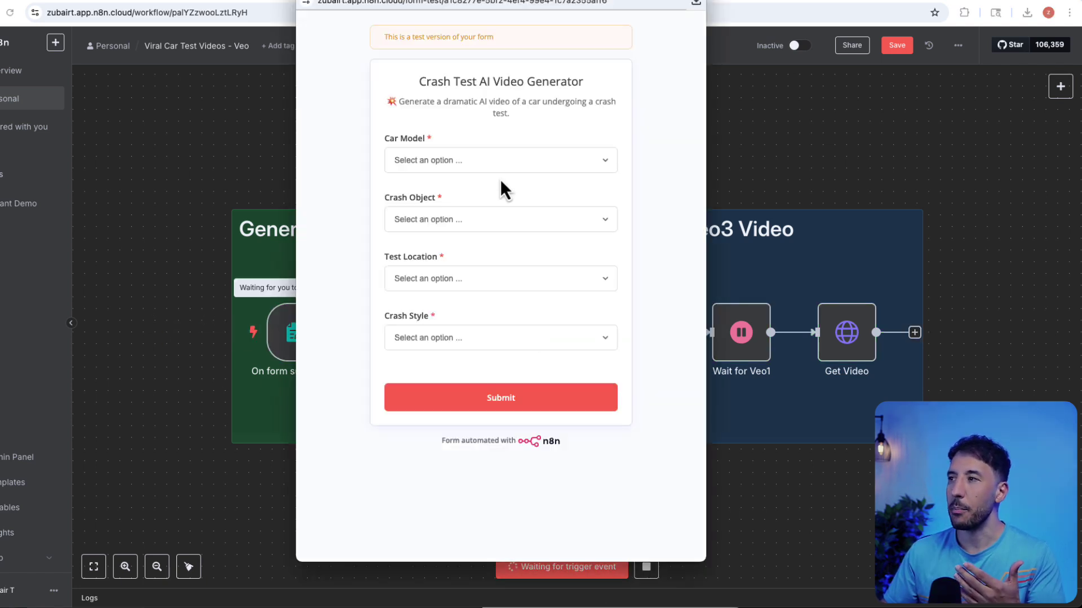
{"action": "left_click", "coordinate": [506, 159]}
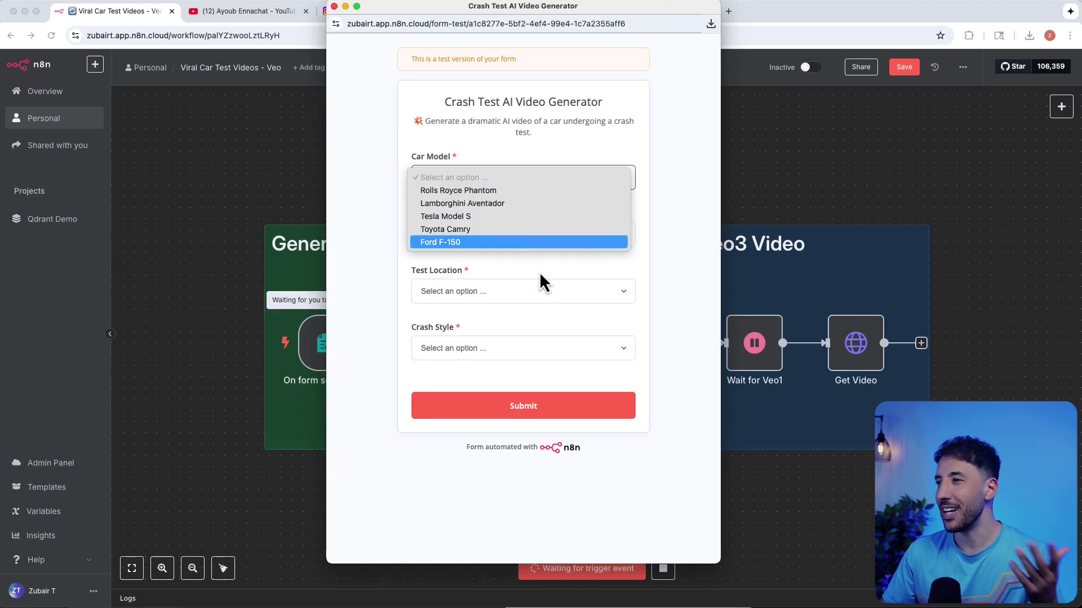
{"action": "left_click", "coordinate": [400, 181]}
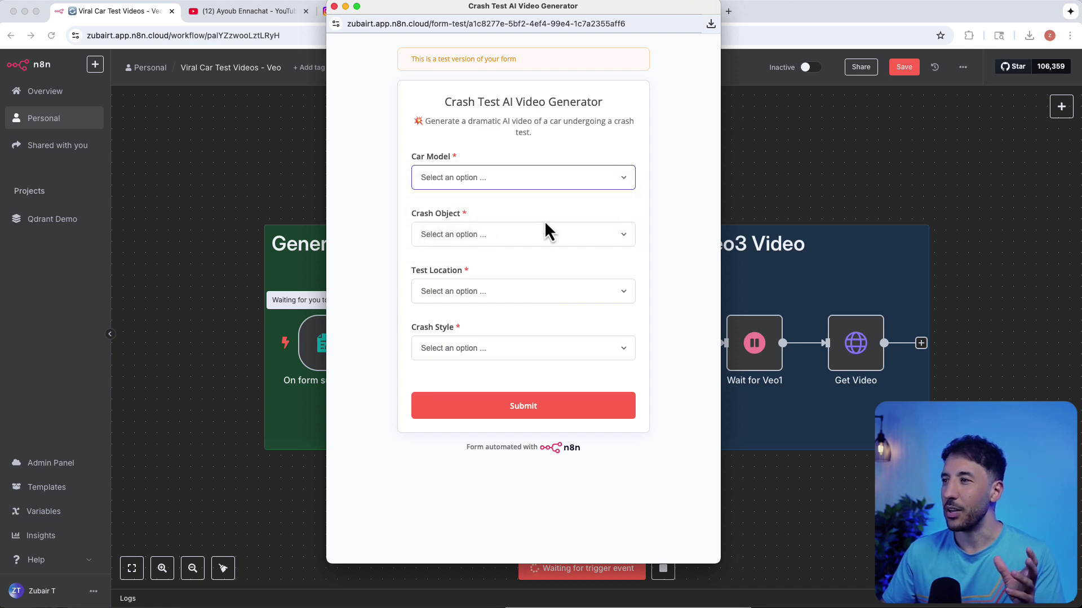
{"action": "left_click", "coordinate": [527, 184]}
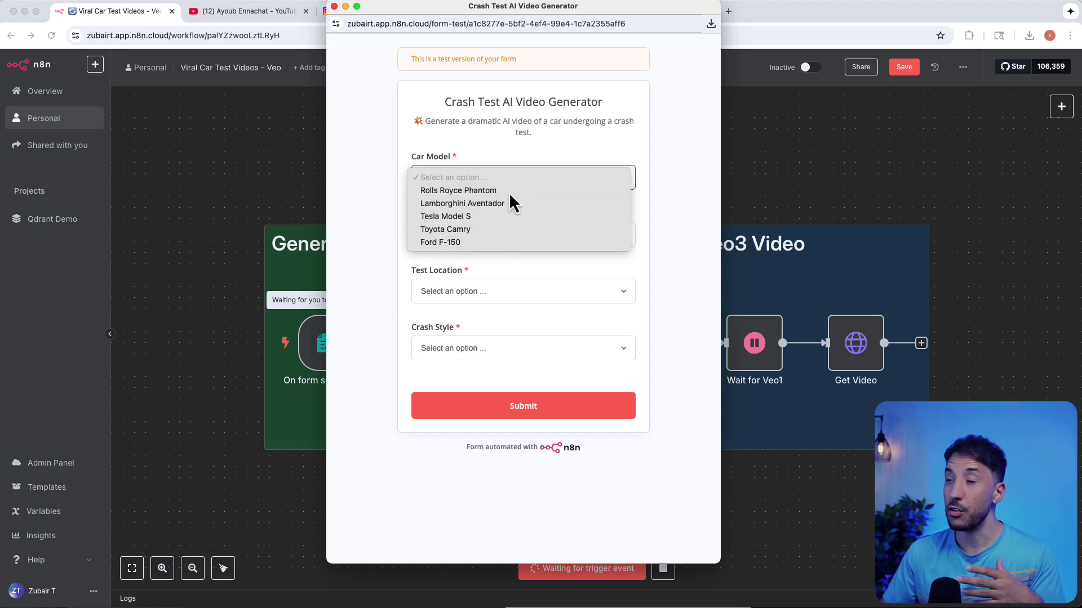
{"action": "left_click", "coordinate": [395, 208]}
{"action": "left_click", "coordinate": [495, 179]}
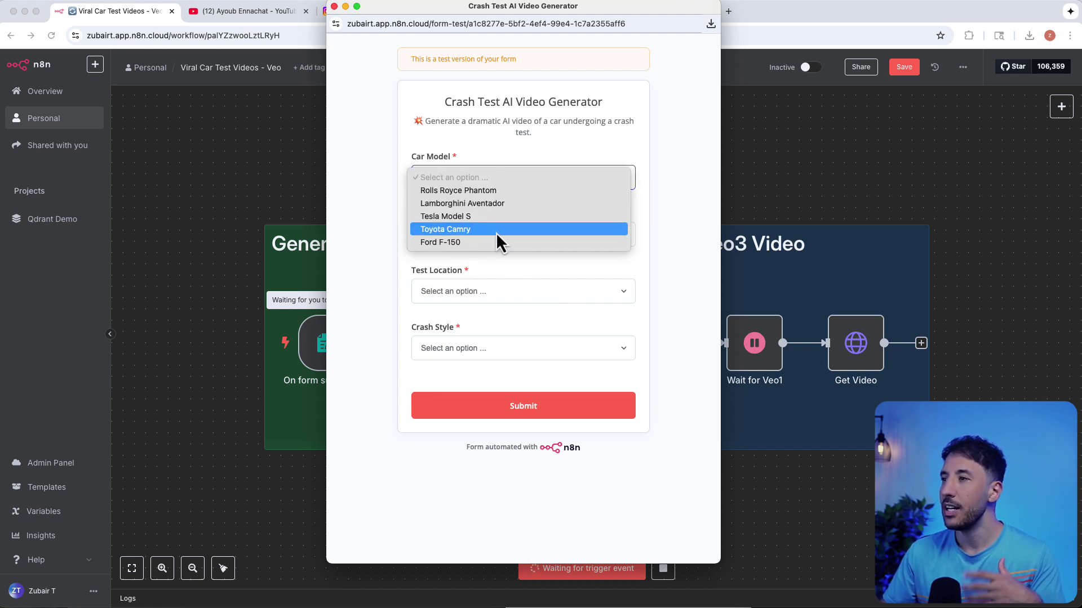
{"action": "left_click", "coordinate": [461, 218]}
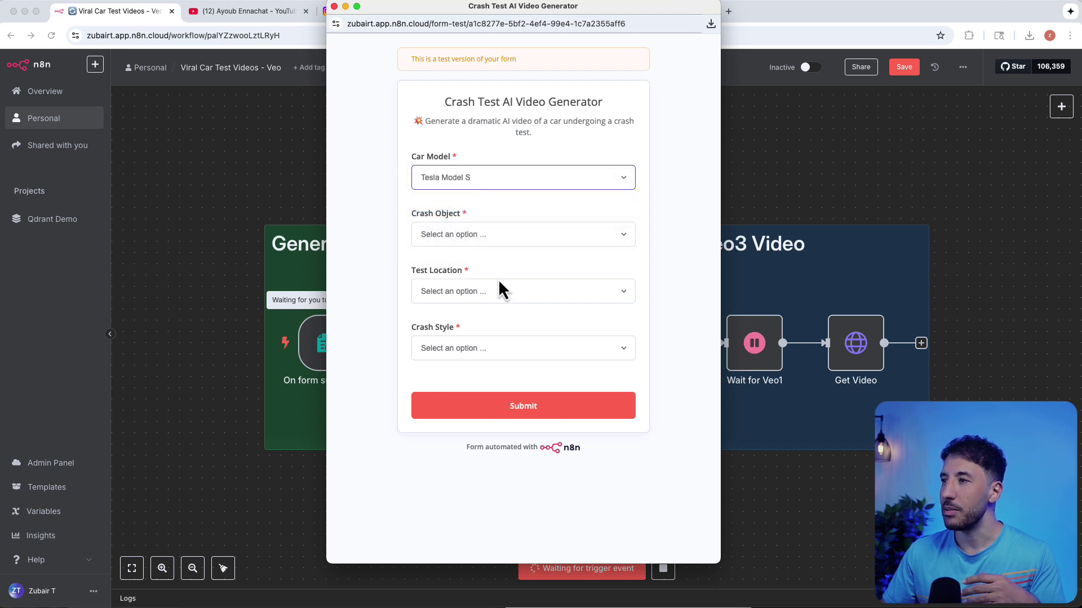
- Set the crash object to Falling tree, test location to Mountain cliff and crash style to Drone shot, and submit the form
{"action": "left_click", "coordinate": [473, 244]}
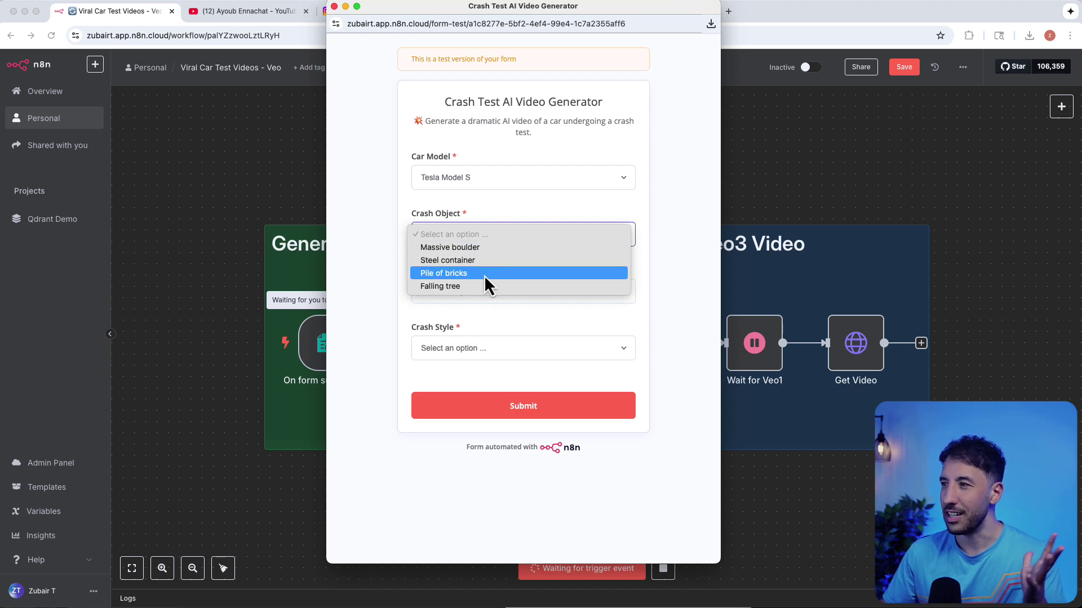
{"action": "left_click", "coordinate": [467, 286]}
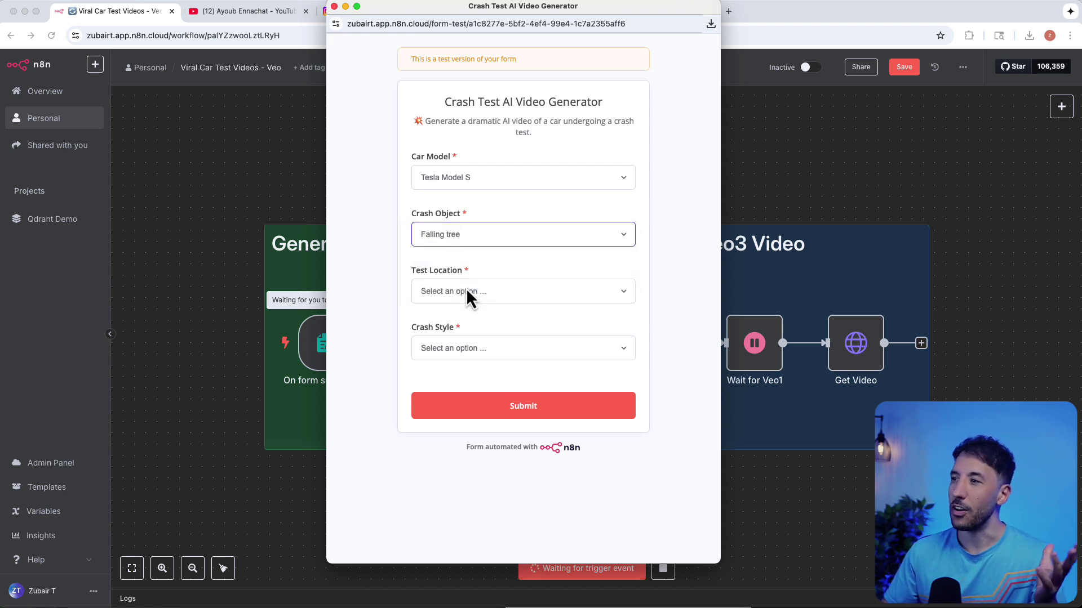
{"action": "left_click", "coordinate": [474, 296]}
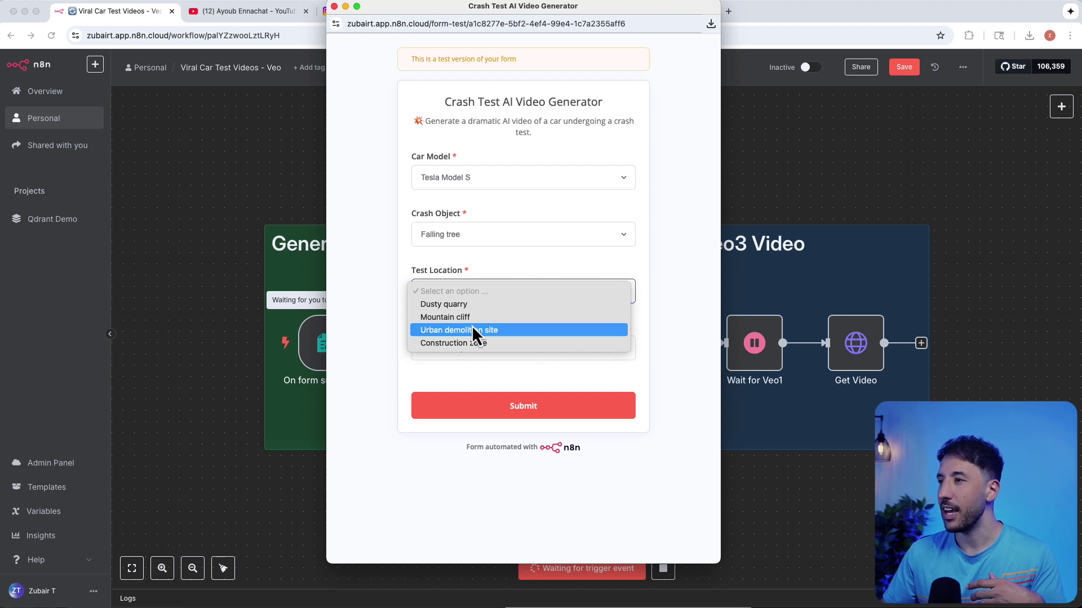
{"action": "left_click", "coordinate": [474, 318]}
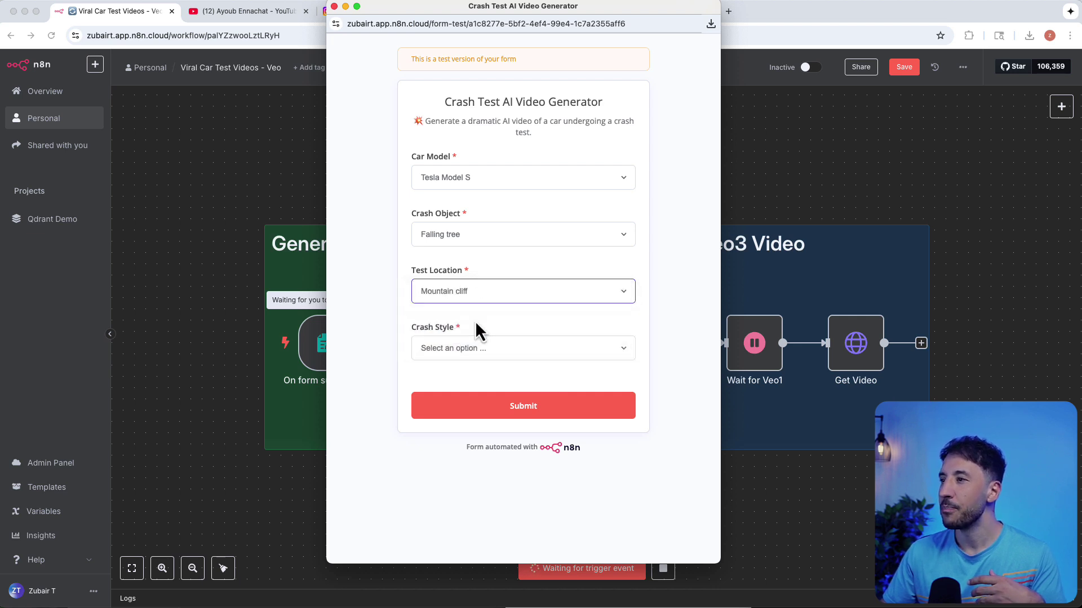
{"action": "left_click", "coordinate": [479, 352]}
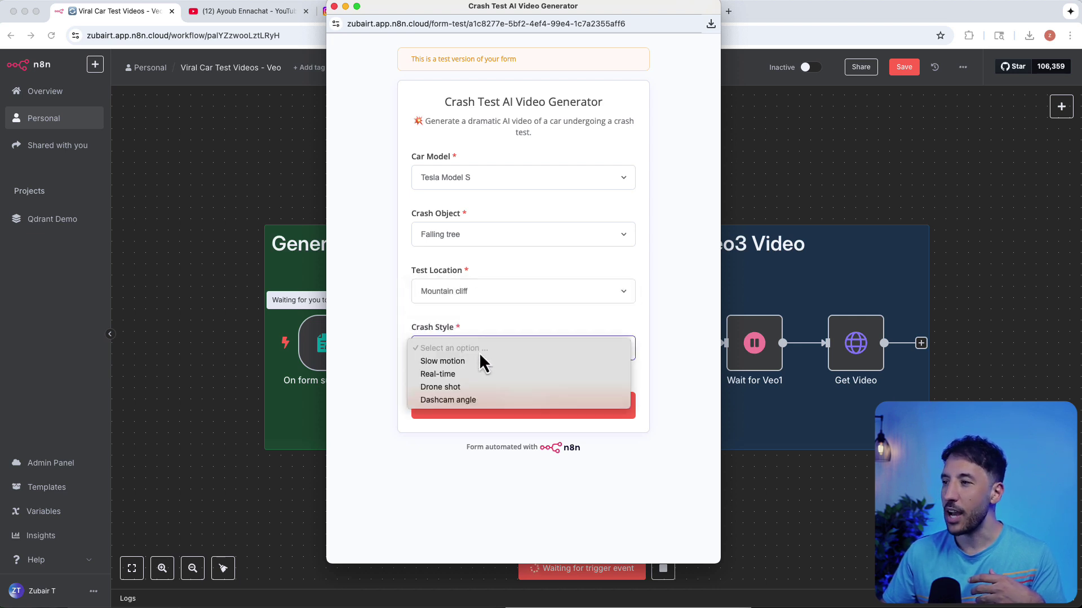
{"action": "left_click", "coordinate": [474, 388]}
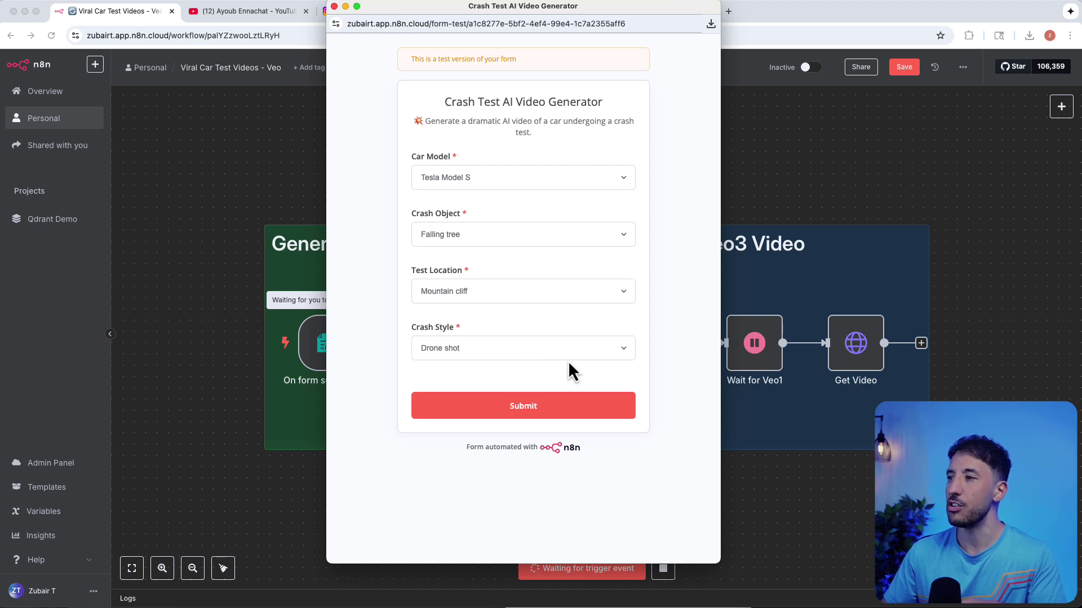
{"action": "left_click", "coordinate": [529, 408]}
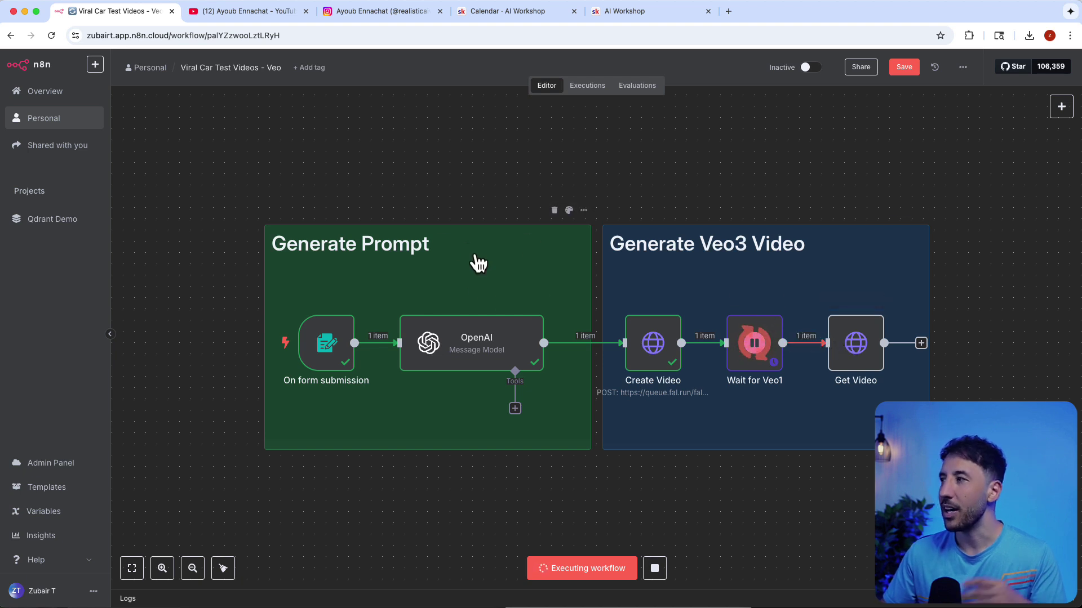
- Open the n8n overview in a new browser tab and create a new blank workflow there
{"action": "right_click", "coordinate": [49, 91]}
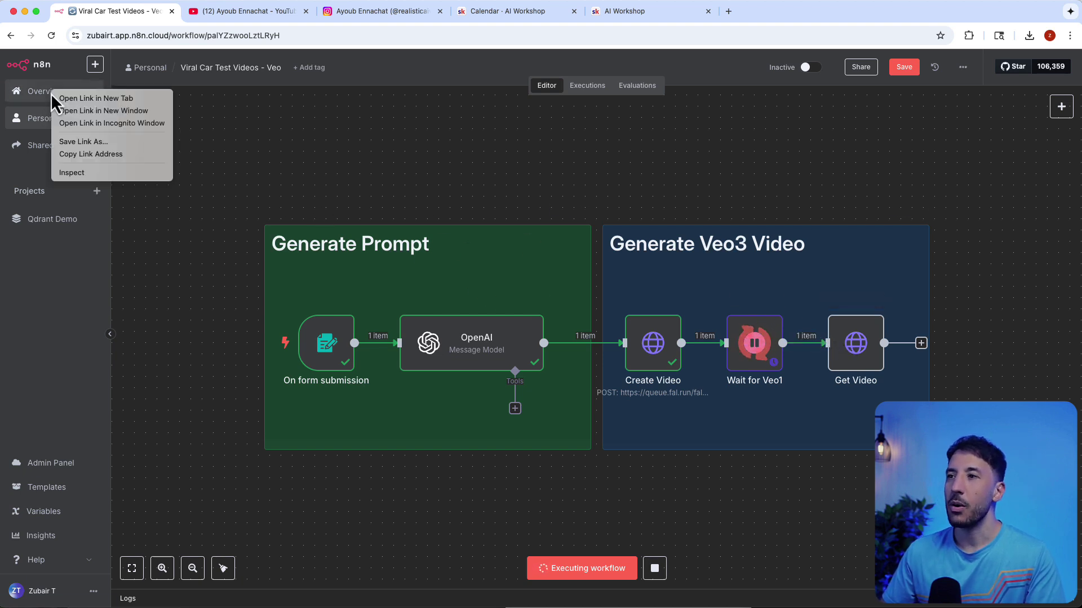
{"action": "left_click", "coordinate": [65, 97]}
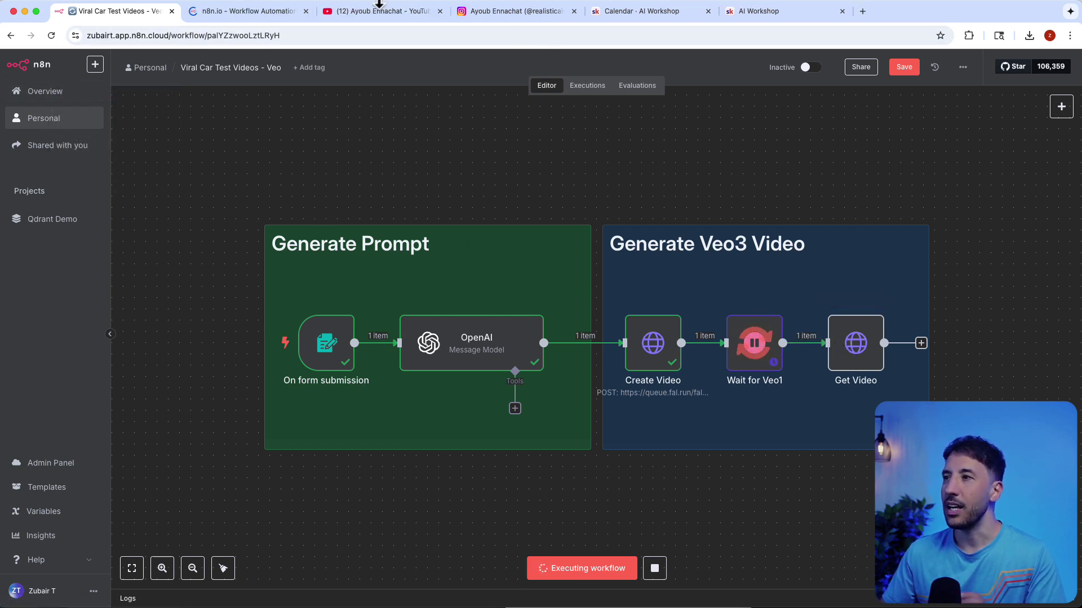
{"action": "left_click", "coordinate": [232, 11]}
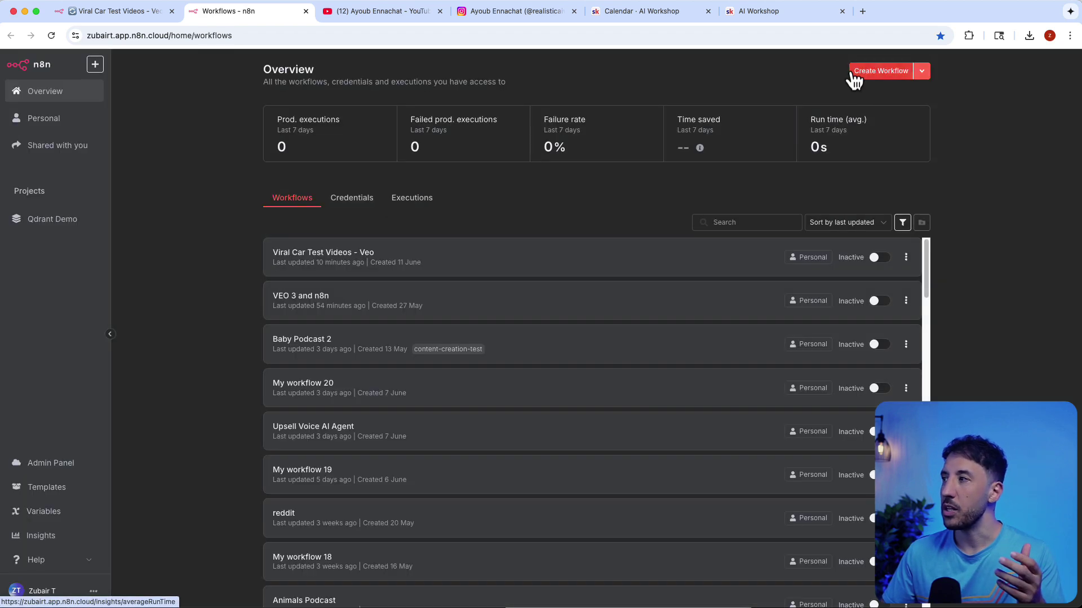
{"action": "left_click", "coordinate": [855, 74]}
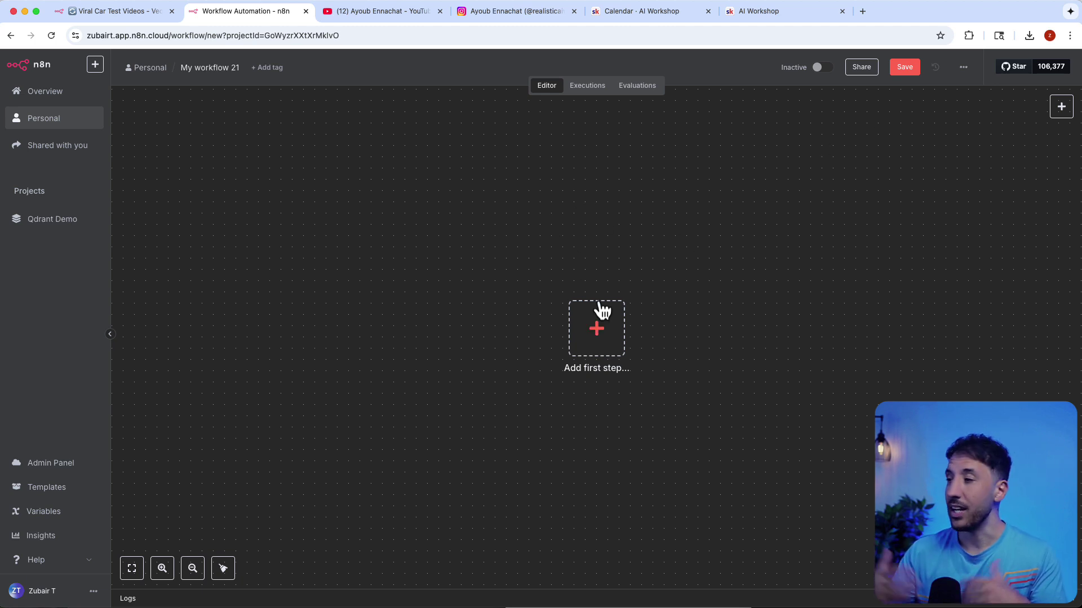
- Add an n8n Form trigger for new form events as the first node of the blank workflow
{"action": "left_click", "coordinate": [598, 329]}
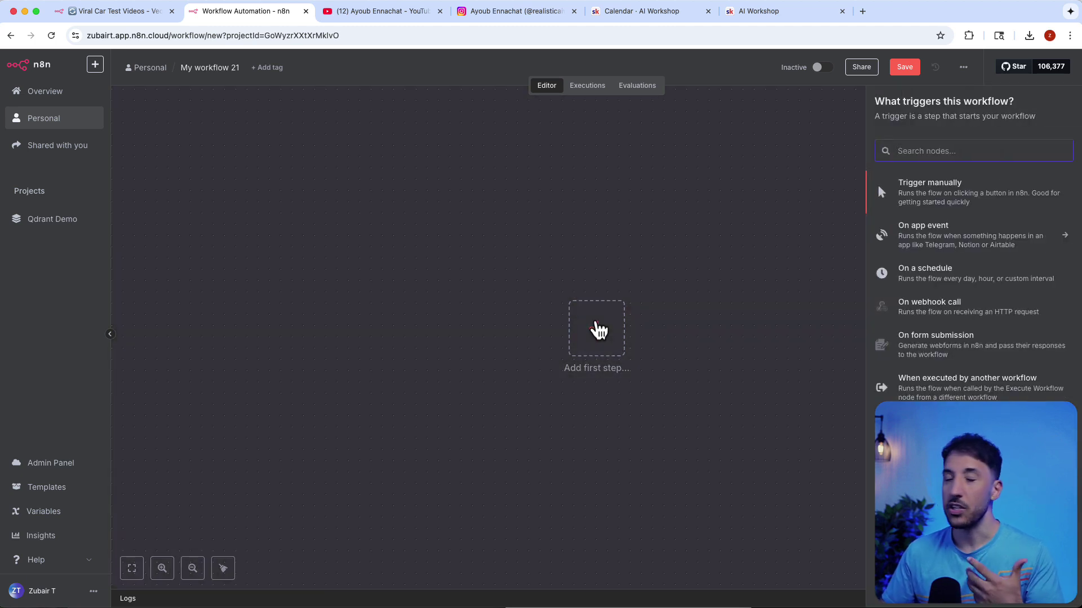
{"action": "type", "text": "form"}
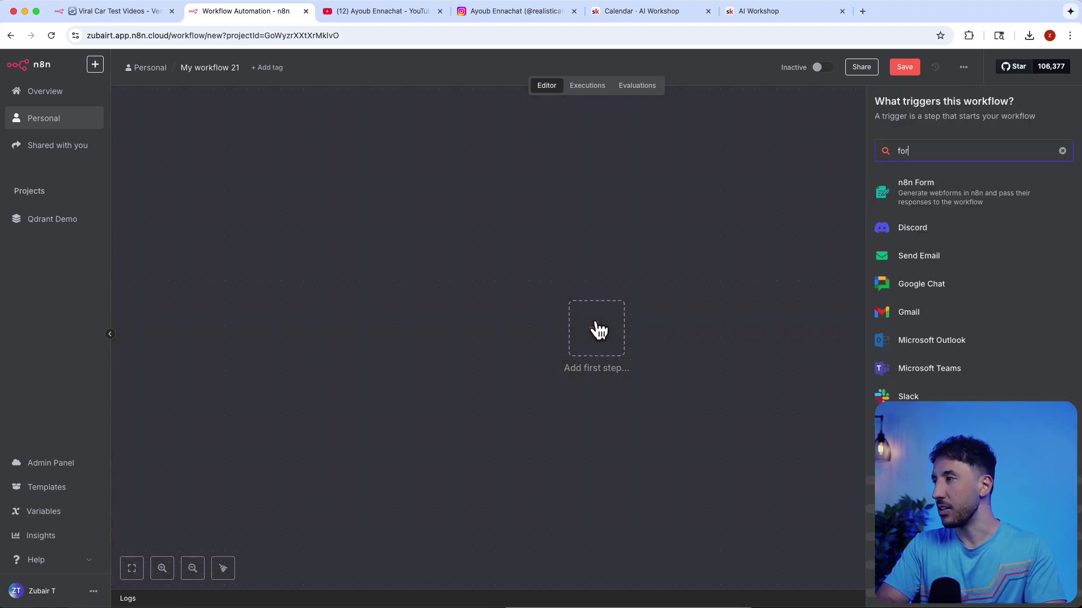
{"action": "left_click", "coordinate": [942, 197]}
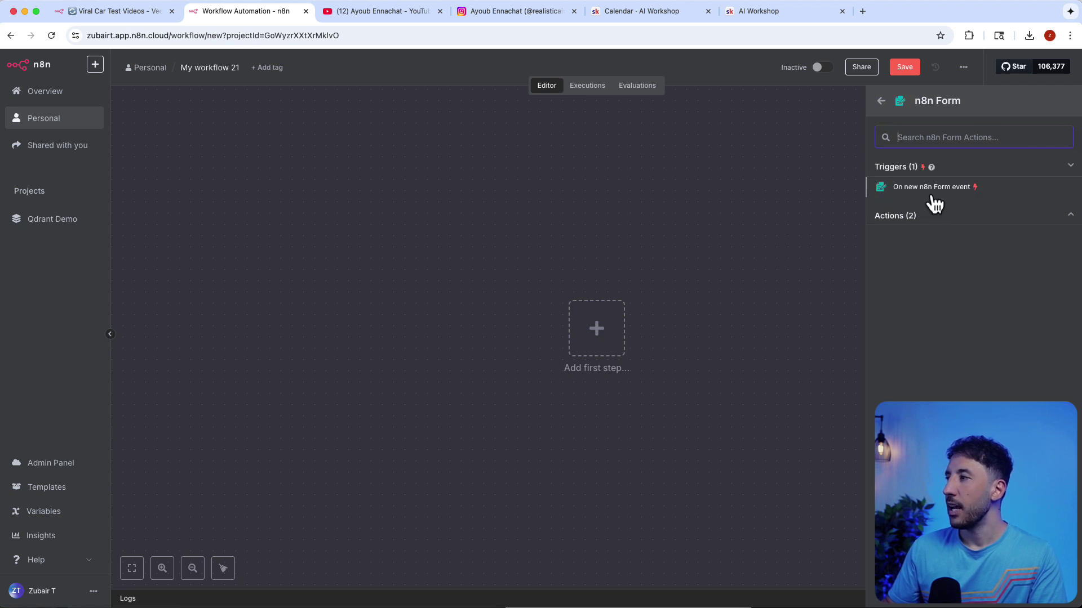
{"action": "left_click", "coordinate": [931, 194]}
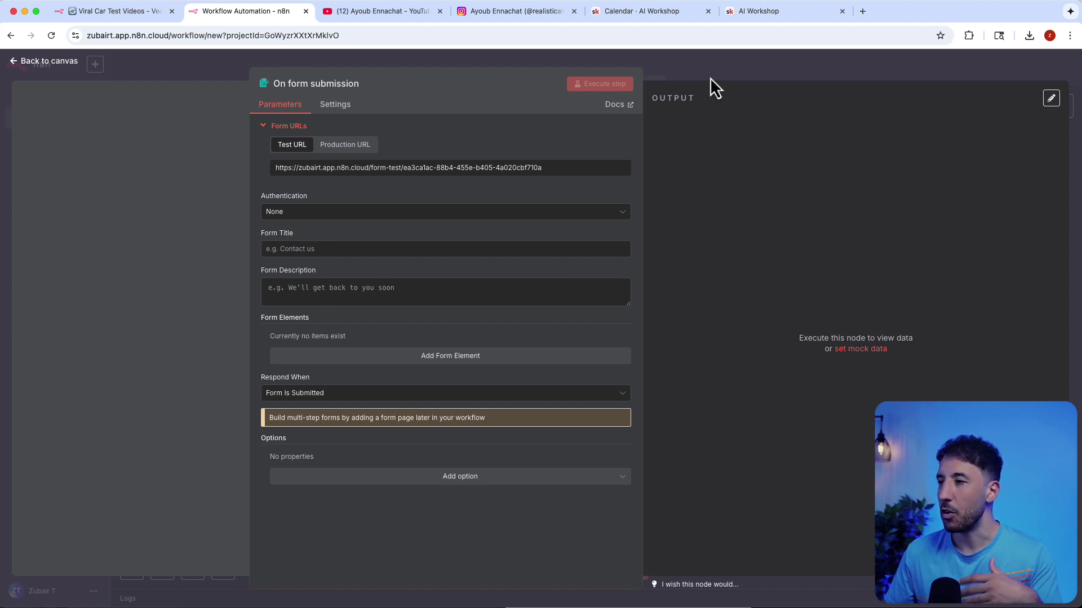
- Add a first form element, title the form Car Test Content, and enter the description Create Viral Car Test Videos
{"action": "left_click", "coordinate": [310, 248]}
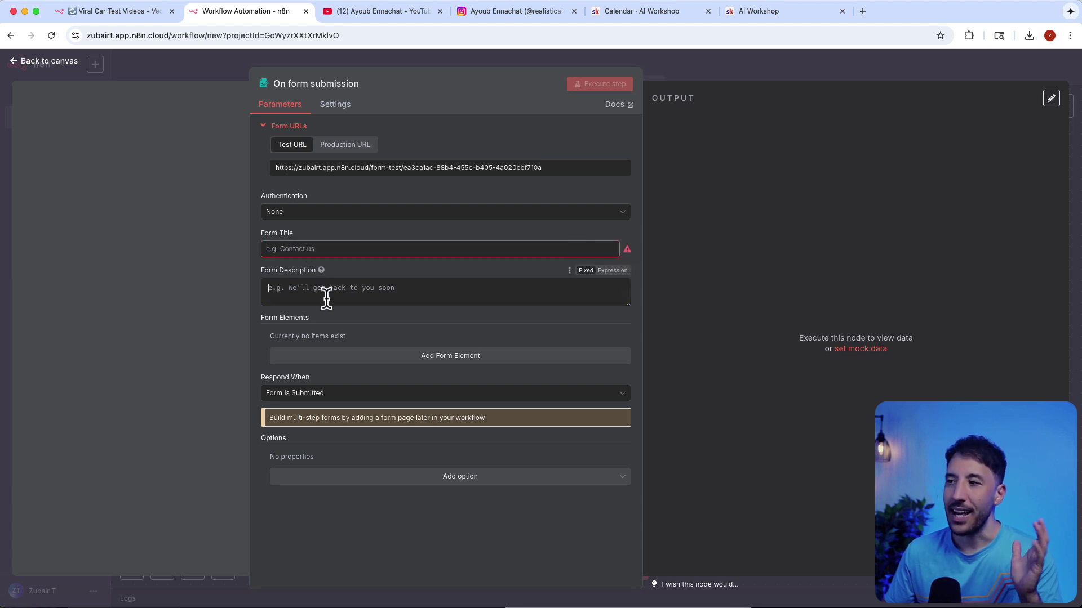
{"action": "left_click", "coordinate": [364, 357]}
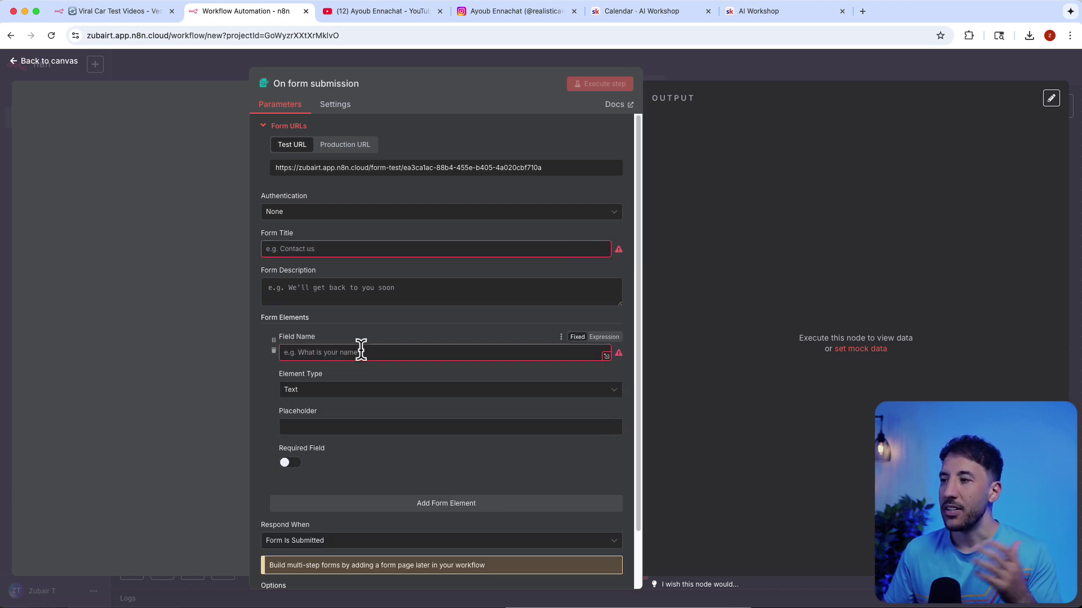
{"action": "left_click", "coordinate": [324, 247]}
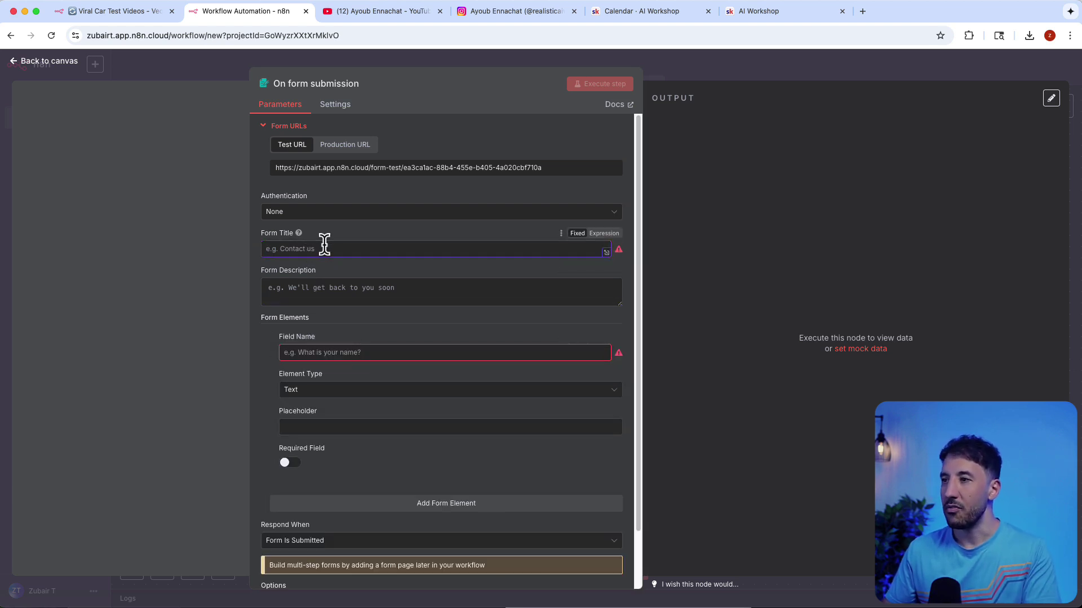
{"action": "type", "text": "Car"}
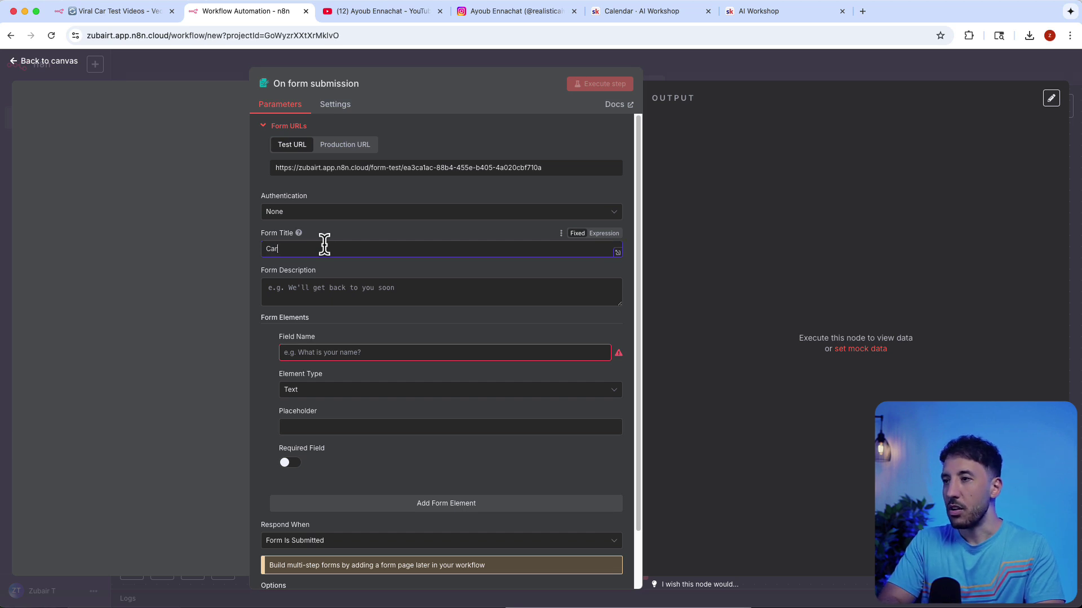
{"action": "type", "text": " Test"}
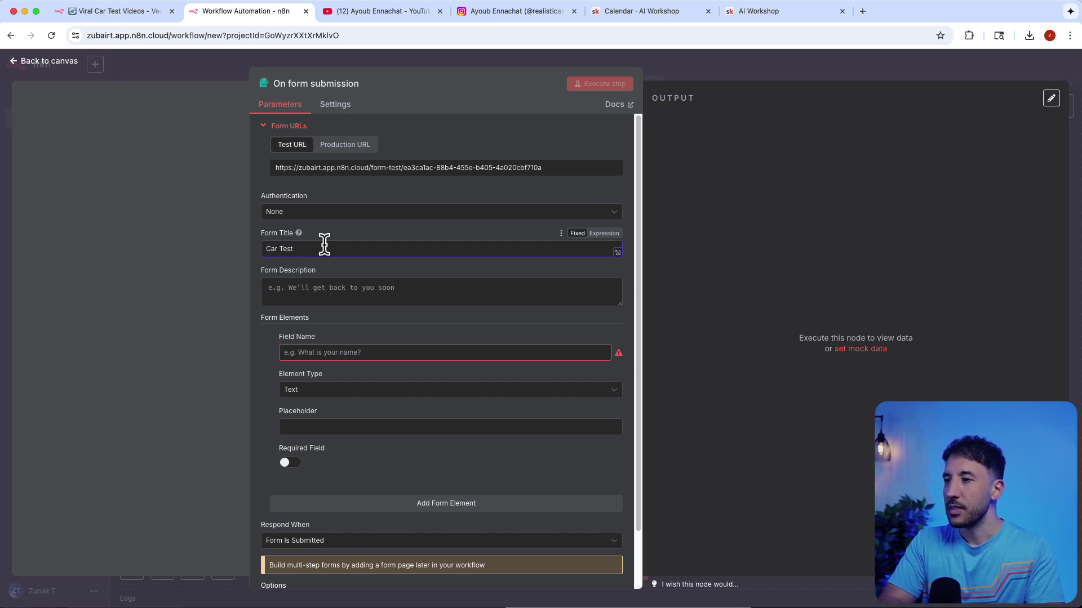
{"action": "type", "text": " Cone"}
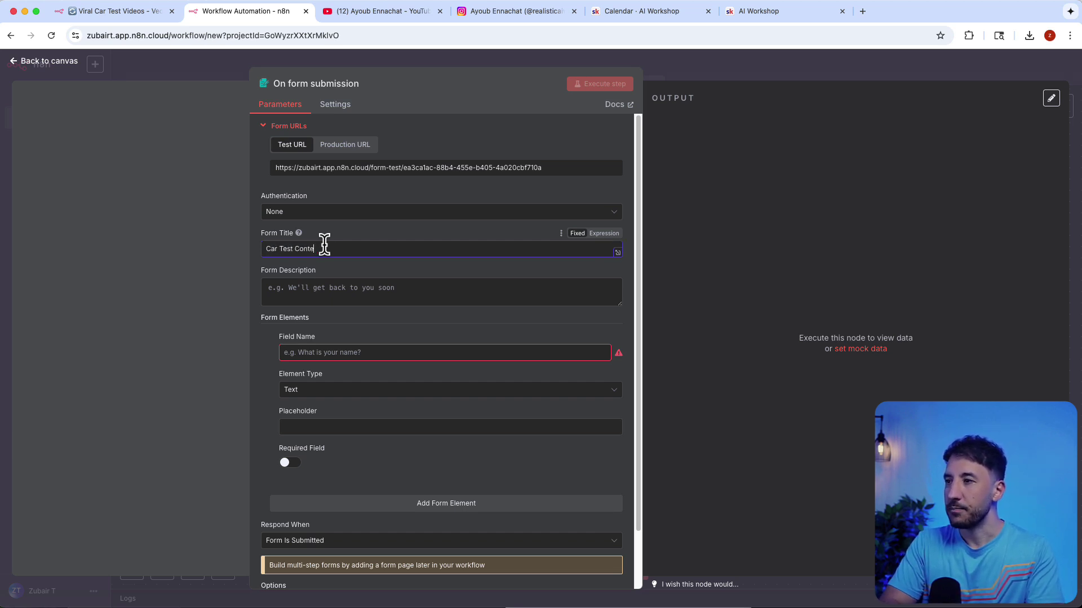
{"action": "type", "text": "t"}
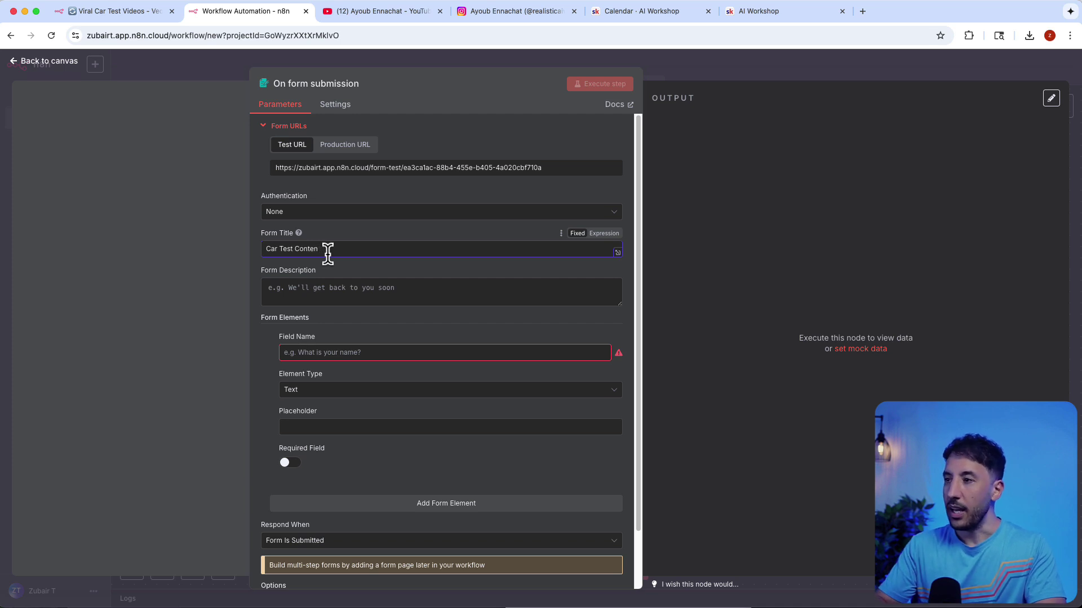
{"action": "type", "text": "t"}
{"action": "left_click", "coordinate": [335, 290]}
{"action": "type", "text": "Cr"}
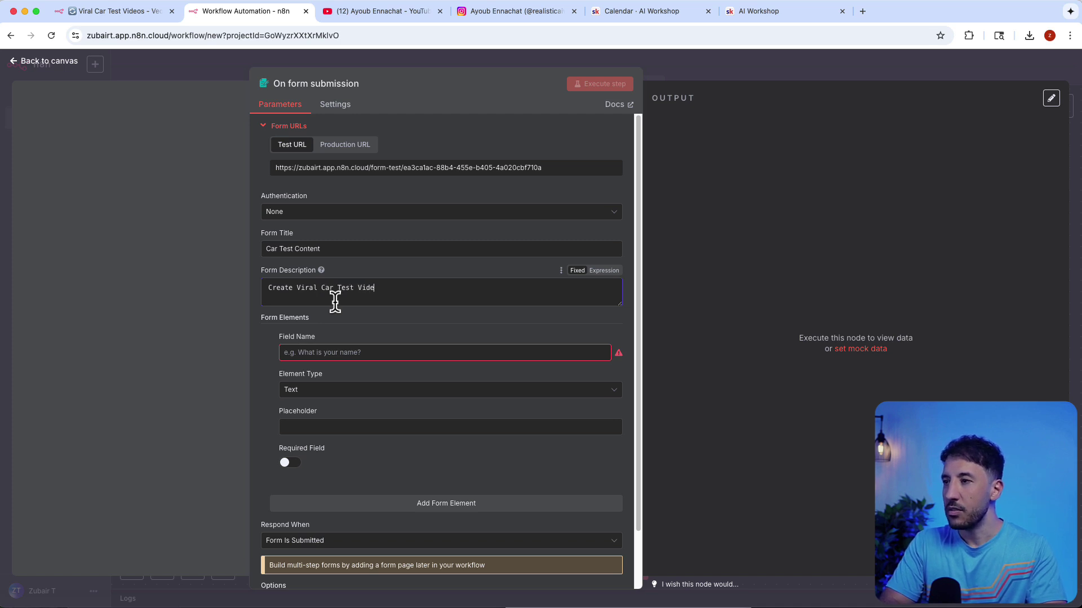
- Name the first form element Car Type and set its element type to Dropdown List
{"action": "left_click", "coordinate": [374, 351]}
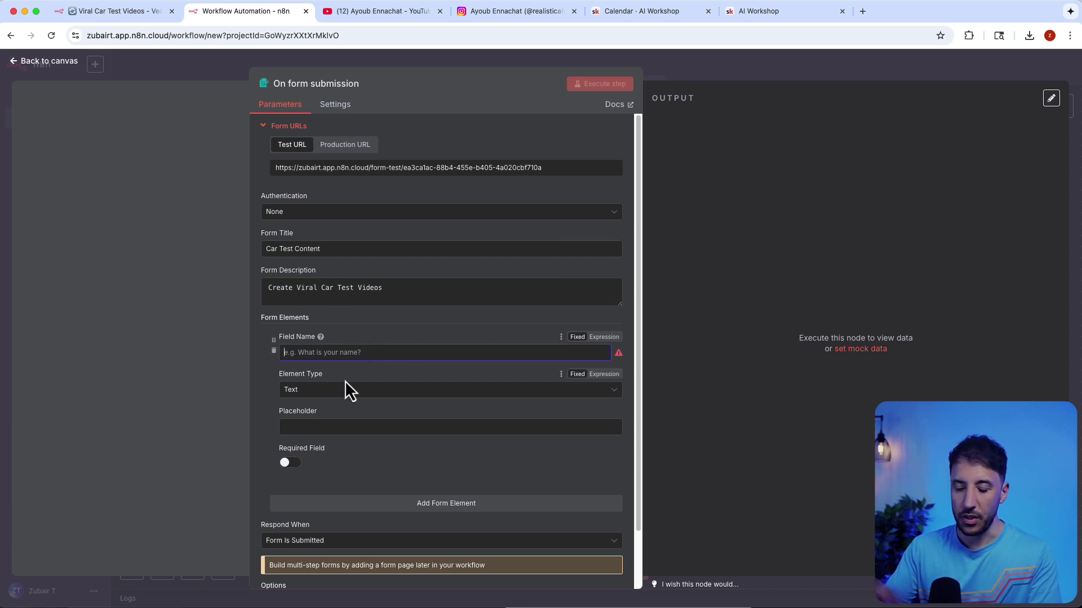
{"action": "type", "text": "Car Trype"}
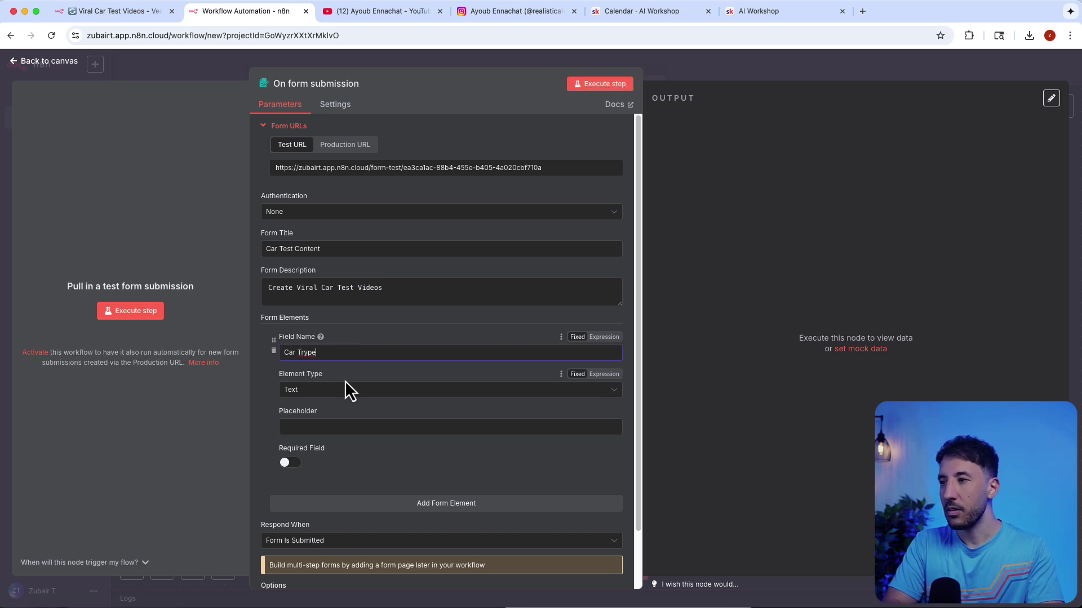
{"action": "key", "text": "BackSpace"}
{"action": "key", "text": "BackSpace"}
{"action": "key", "text": "BackSpace"}
{"action": "key", "text": "BackSpace"}
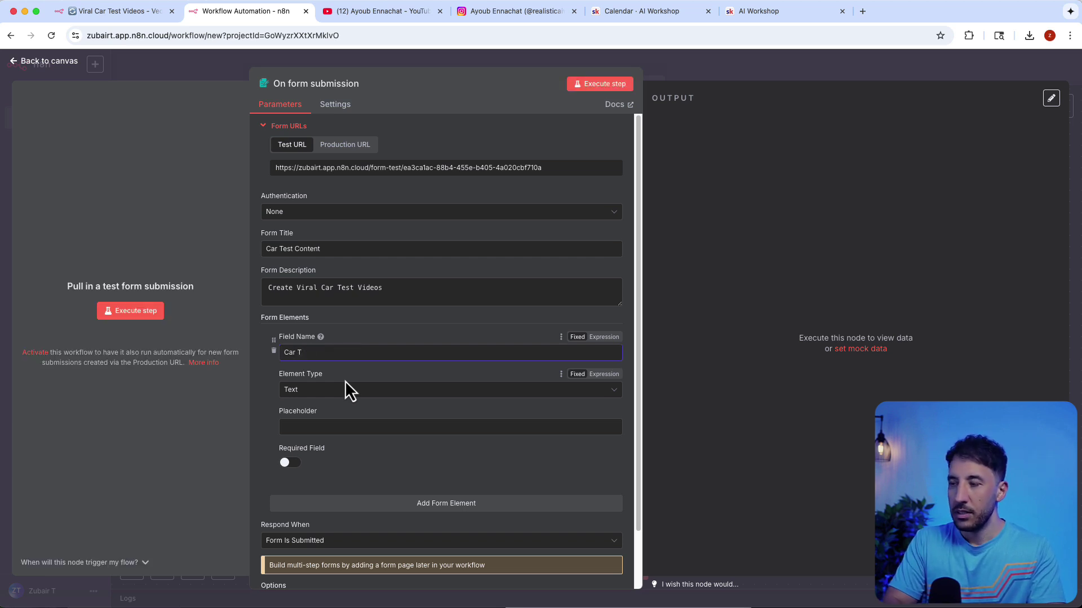
{"action": "type", "text": "ype"}
{"action": "left_click", "coordinate": [327, 394]}
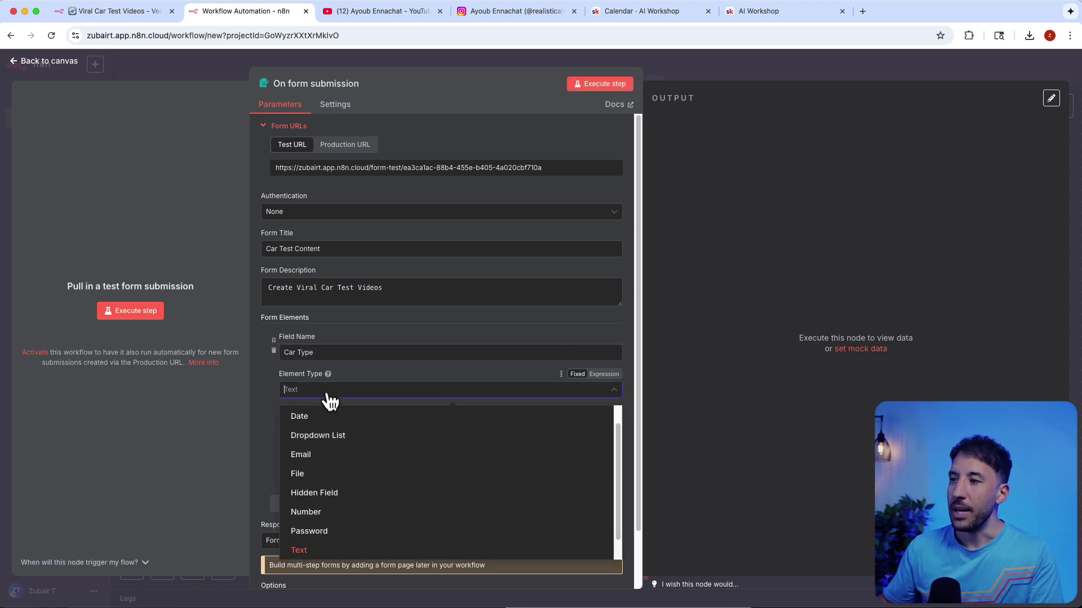
{"action": "left_click", "coordinate": [337, 440]}
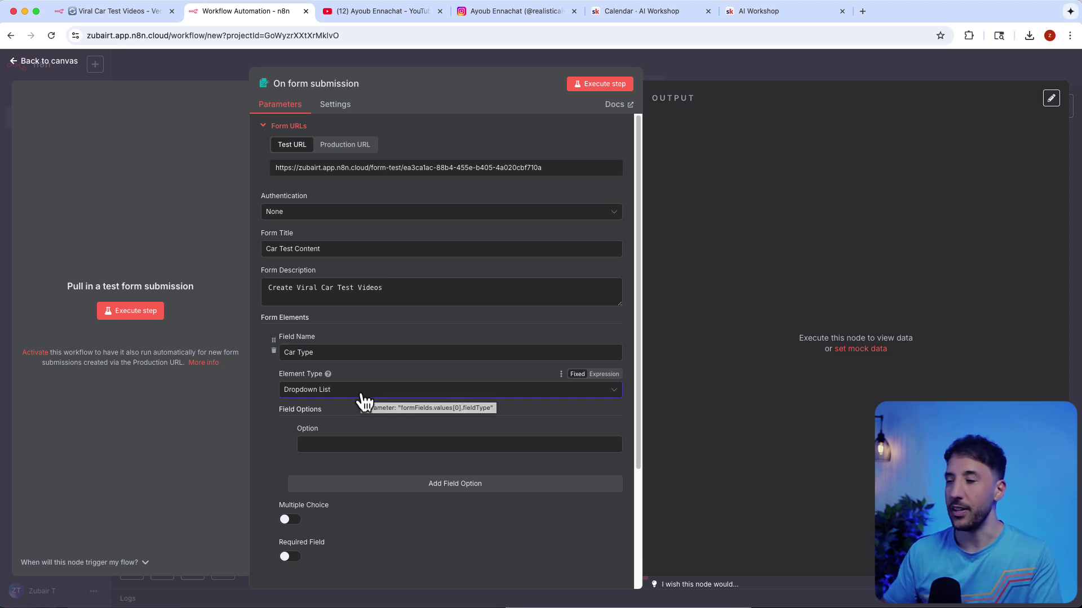
- Give the Car Type dropdown the options Lambo and Ferrari
{"action": "left_click", "coordinate": [361, 444]}
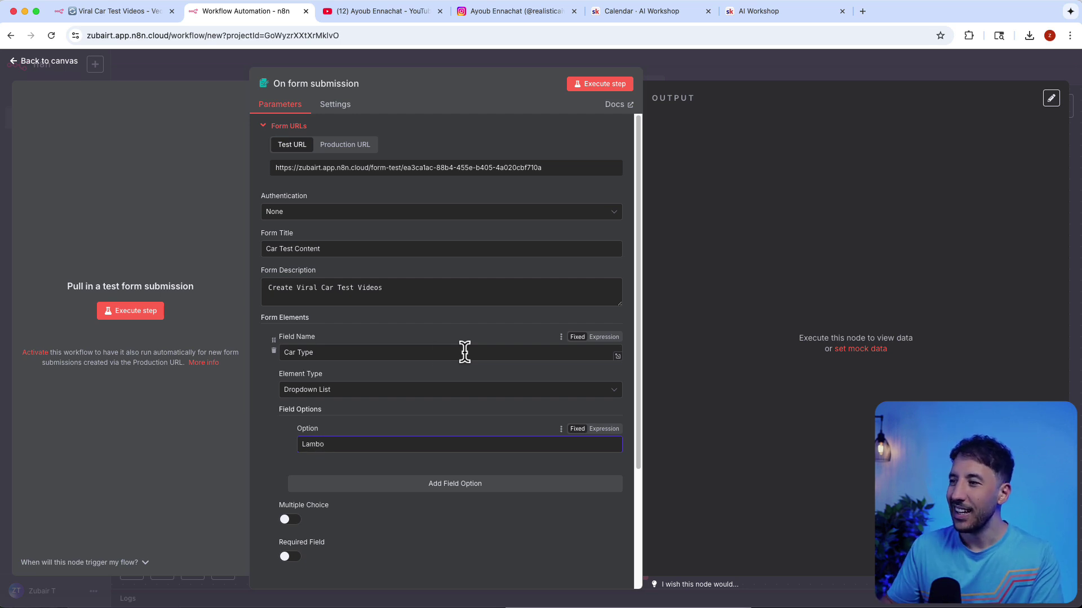
{"action": "left_click", "coordinate": [448, 486]}
{"action": "scroll", "coordinate": [411, 487], "scroll_direction": "down", "scroll_amount": 1}
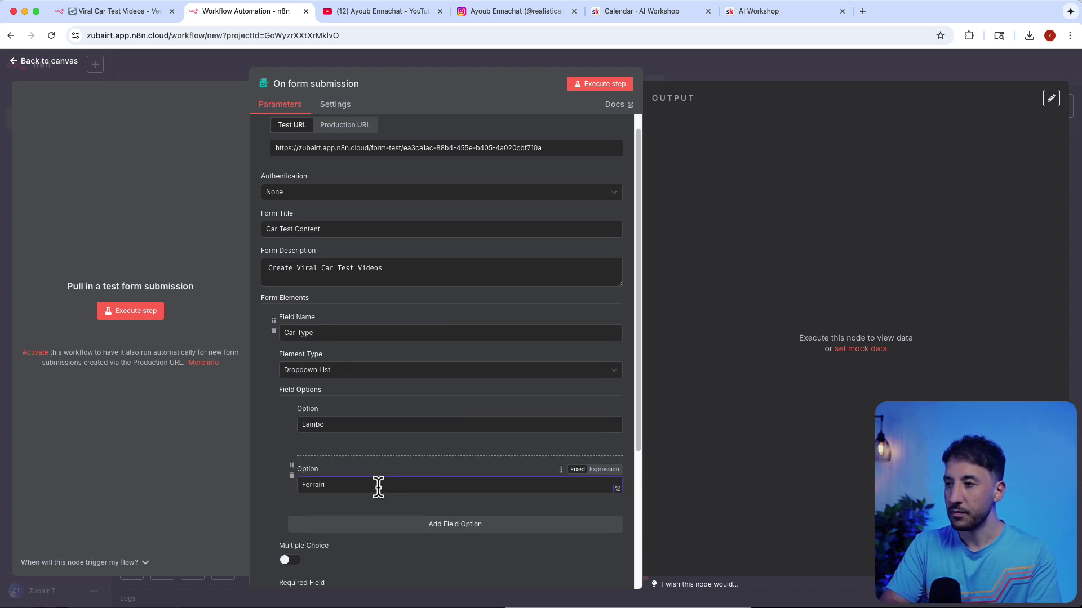
{"action": "type", "text": "Ferrari"}
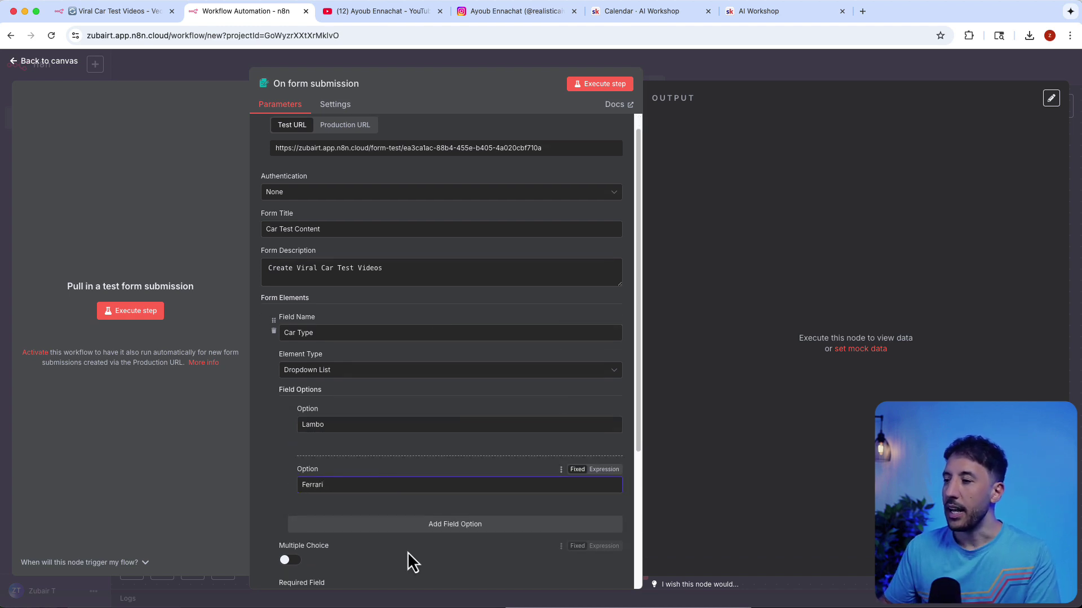
{"action": "left_click", "coordinate": [408, 524]}
{"action": "scroll", "coordinate": [411, 519], "scroll_direction": "down", "scroll_amount": 3}
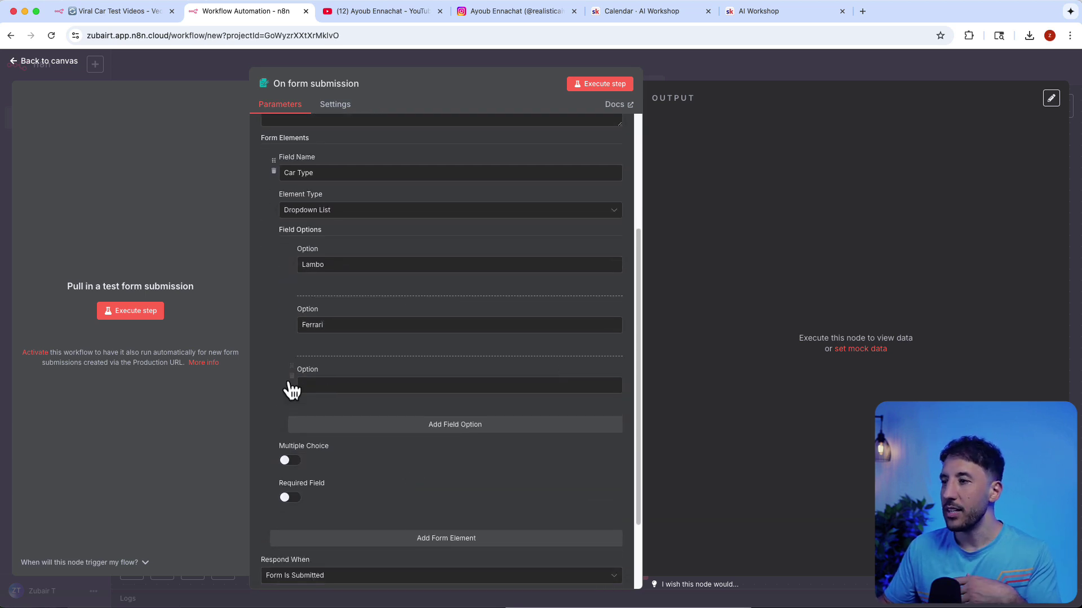
{"action": "left_click", "coordinate": [291, 376]}
{"action": "left_click", "coordinate": [346, 365]}
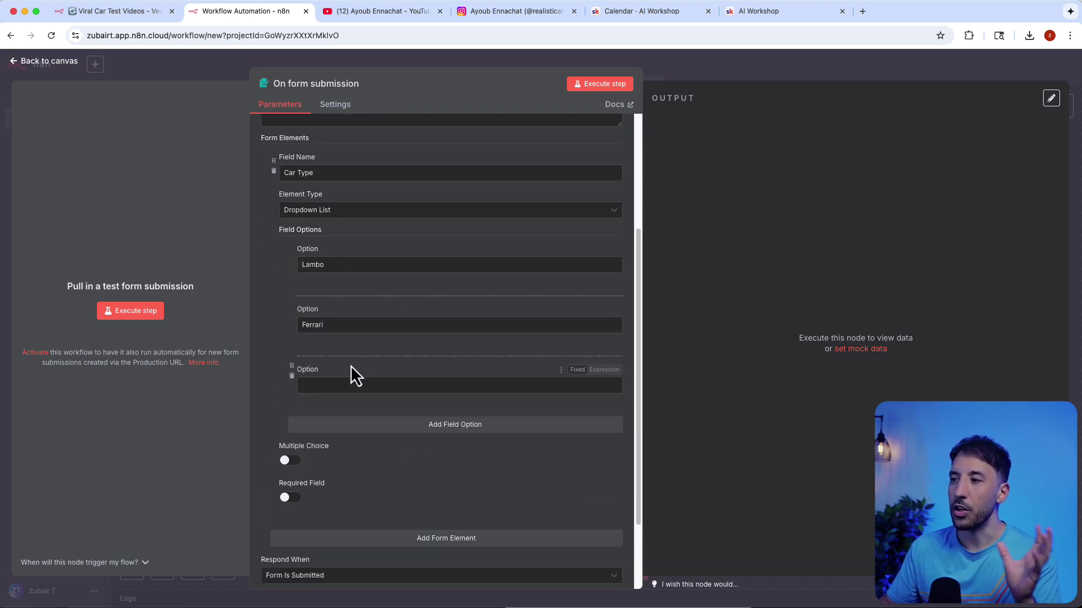
{"action": "left_click", "coordinate": [292, 375]}
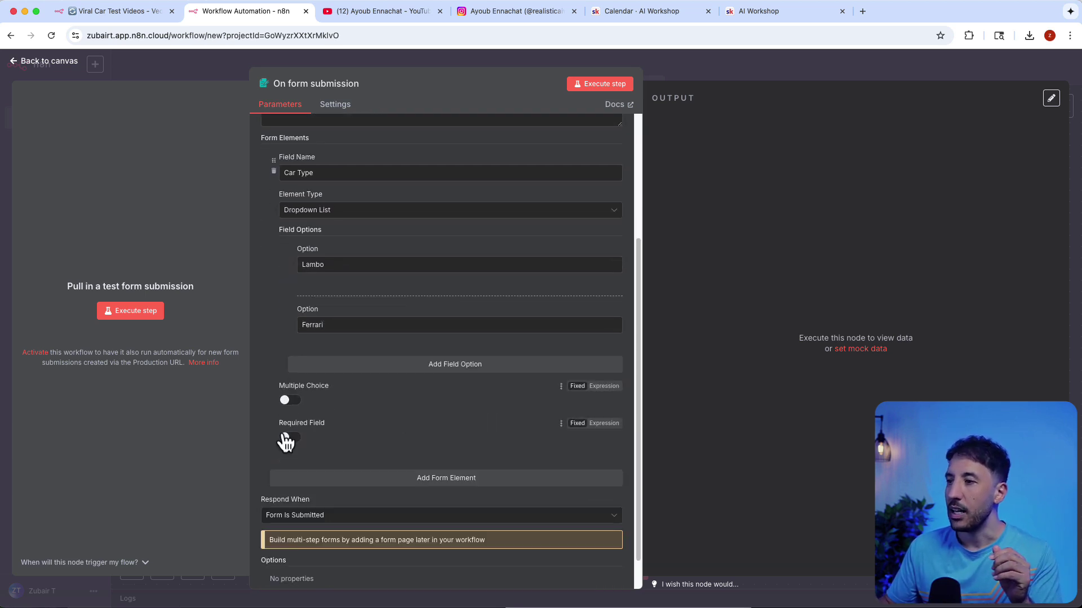
- Make the Car Type field required, and add a second form element named Crash Object as a Dropdown List
{"action": "scroll", "coordinate": [294, 440], "scroll_direction": "down", "scroll_amount": 1}
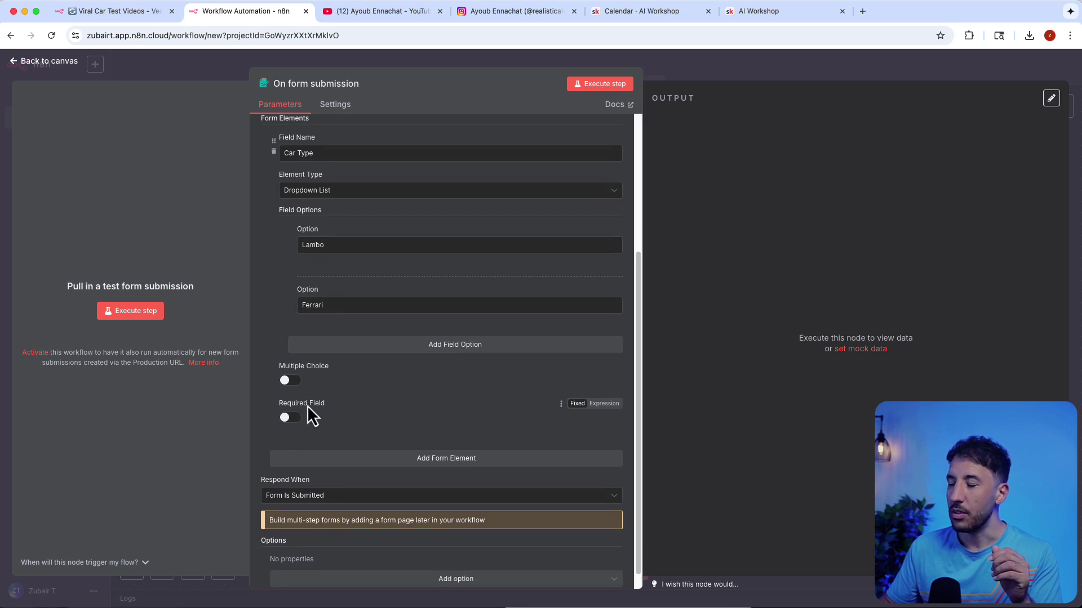
{"action": "left_click", "coordinate": [289, 418]}
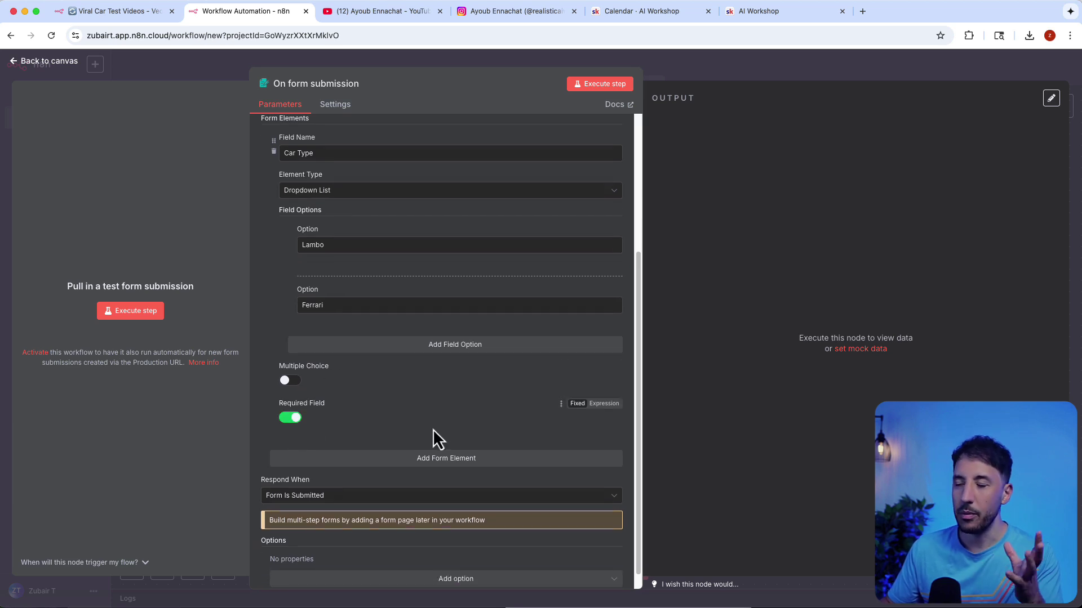
{"action": "scroll", "coordinate": [432, 430], "scroll_direction": "down", "scroll_amount": 1}
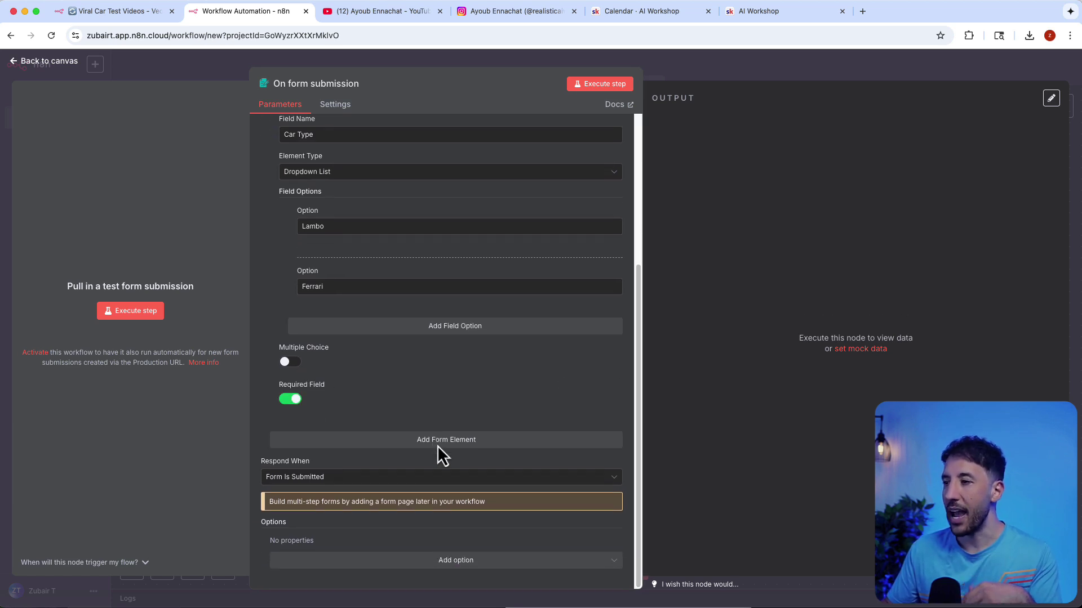
{"action": "left_click", "coordinate": [437, 445]}
{"action": "scroll", "coordinate": [368, 466], "scroll_direction": "down", "scroll_amount": 2}
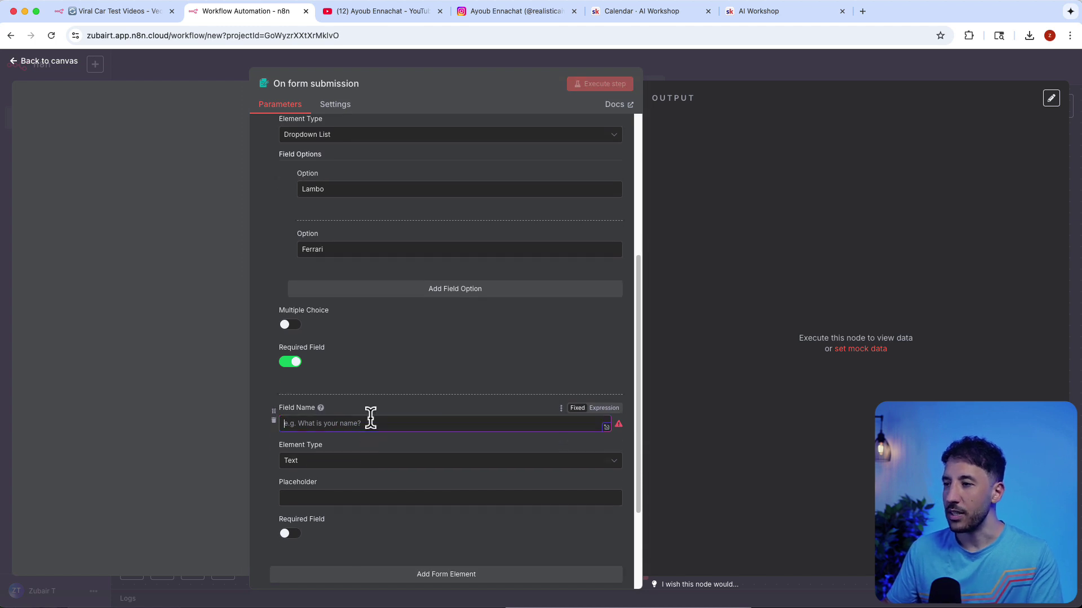
{"action": "type", "text": "Cr"}
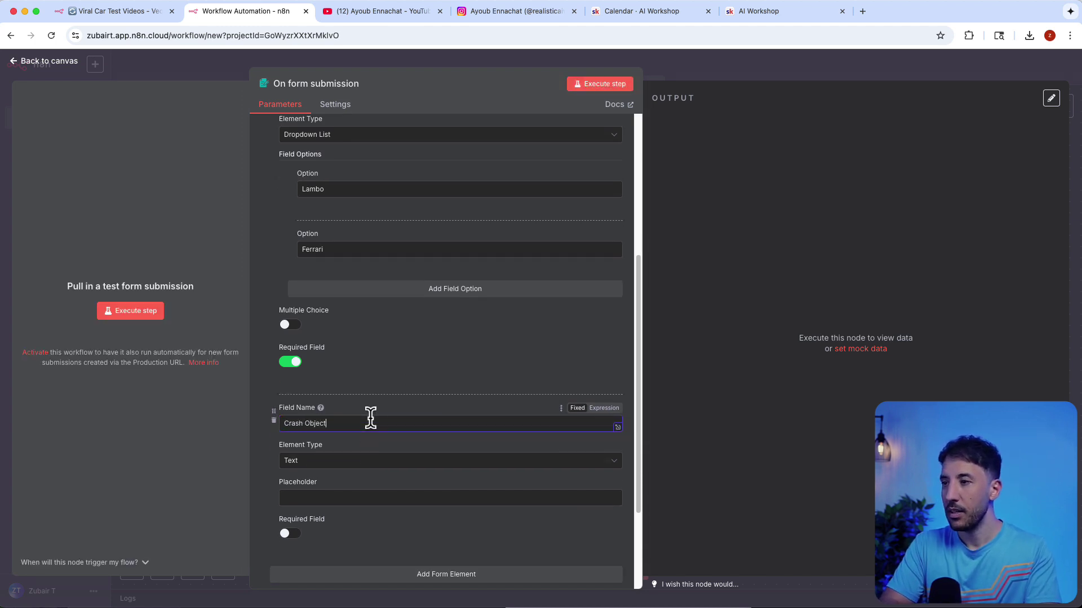
{"action": "type", "text": "ash Object"}
{"action": "left_click", "coordinate": [363, 465]}
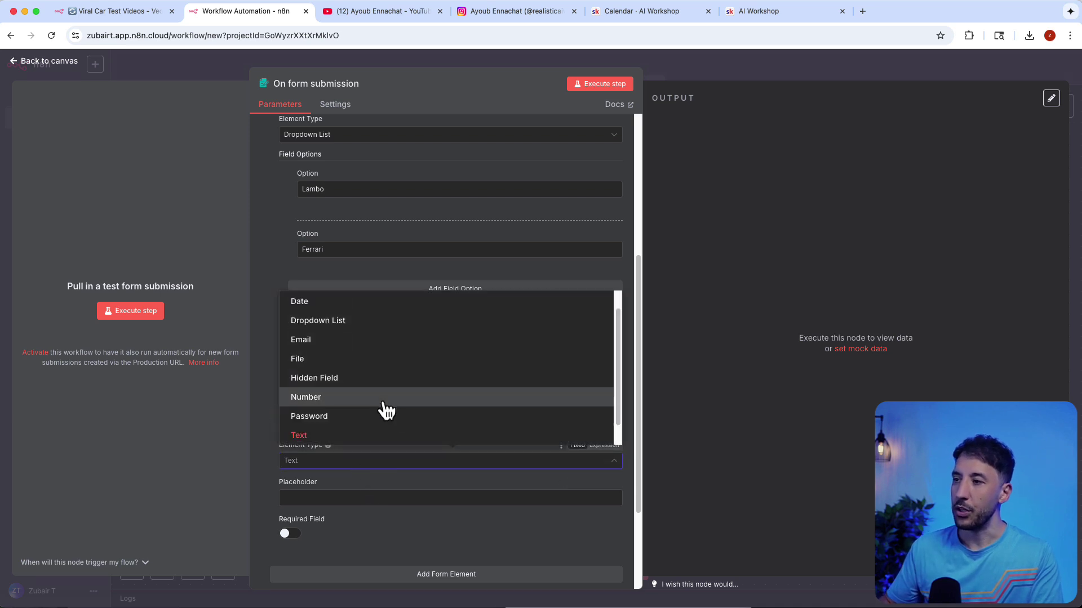
{"action": "left_click", "coordinate": [383, 321]}
- Give the Crash Object dropdown the options Boulder, Tree and Steel Container, and make the field required
{"action": "left_click", "coordinate": [368, 517]}
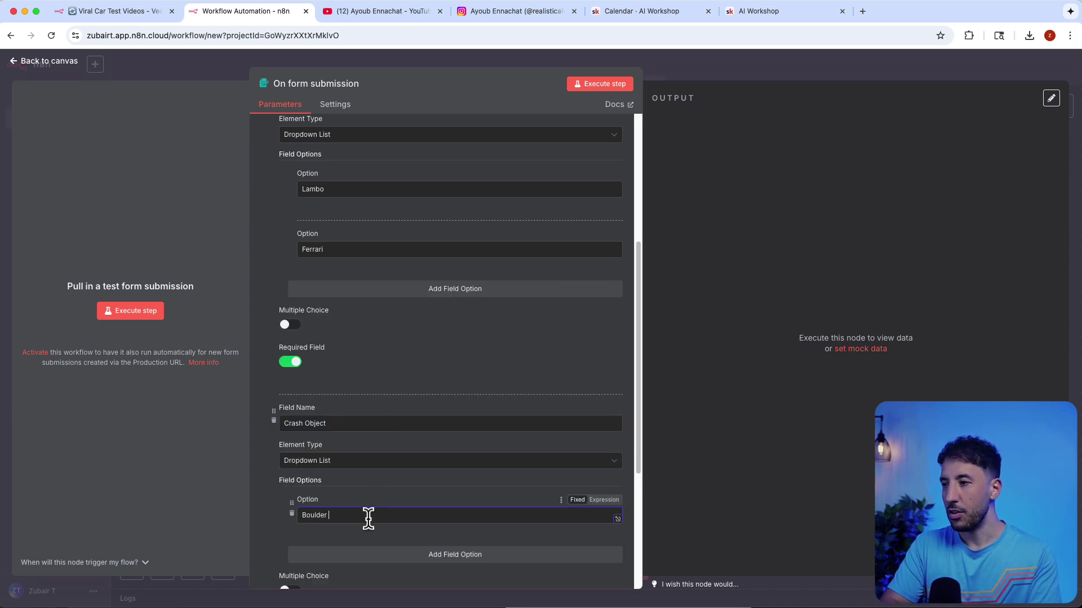
{"action": "type", "text": "Boulder"}
{"action": "scroll", "coordinate": [448, 270], "scroll_direction": "down", "scroll_amount": 4}
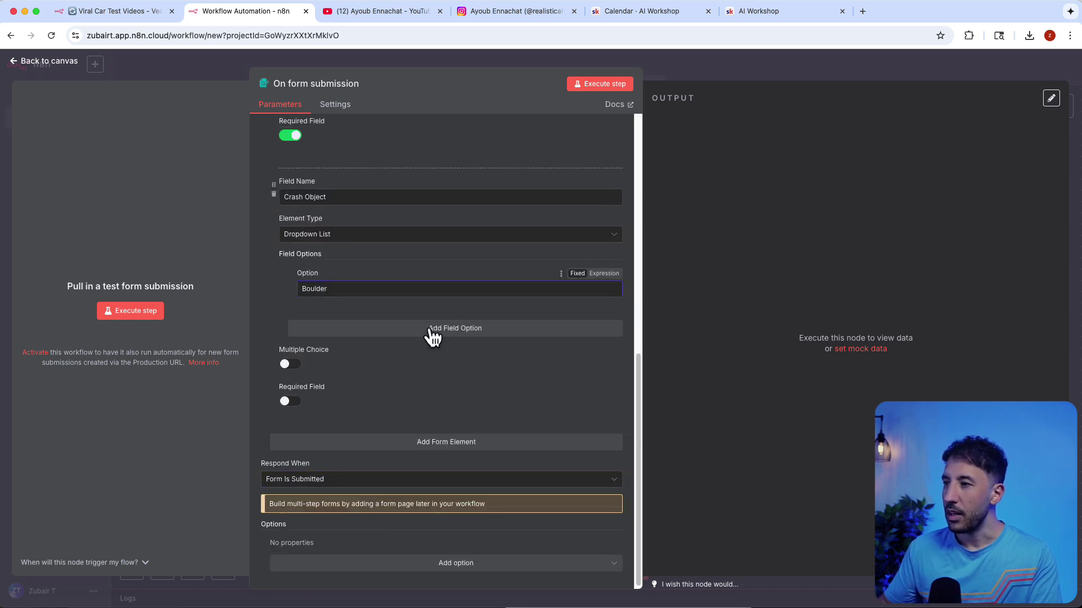
{"action": "left_click", "coordinate": [434, 329]}
{"action": "left_click", "coordinate": [361, 350]}
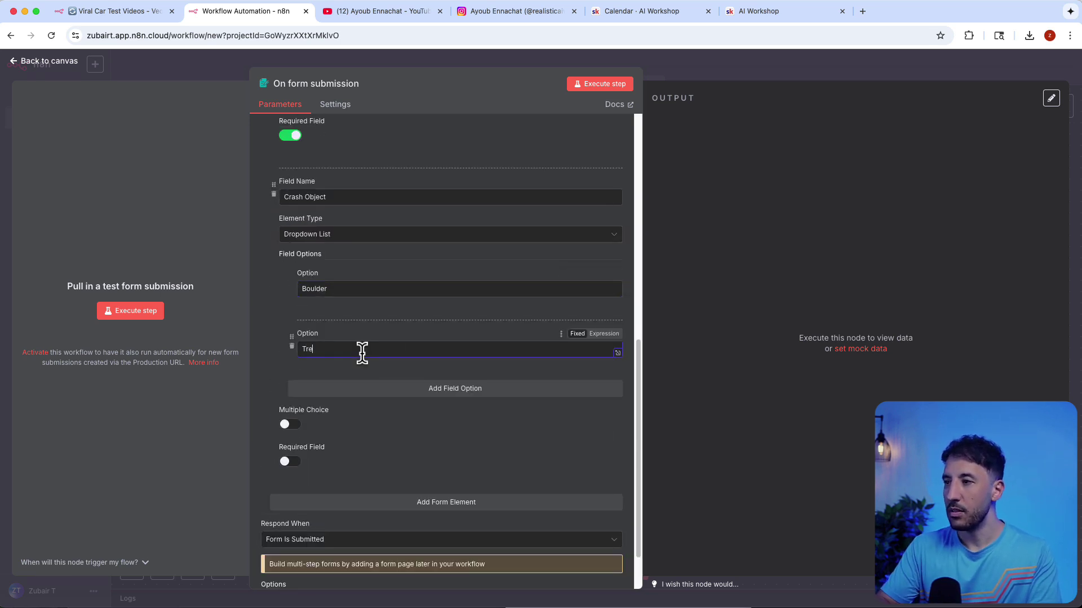
{"action": "left_click", "coordinate": [396, 388]}
{"action": "left_click", "coordinate": [324, 410]}
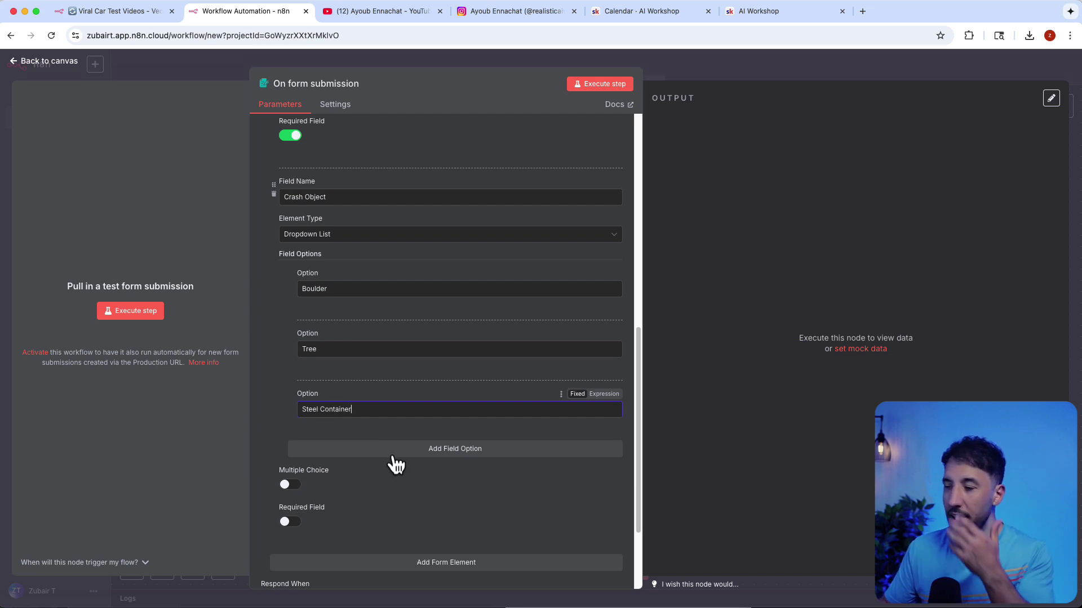
{"action": "scroll", "coordinate": [383, 464], "scroll_direction": "down", "scroll_amount": 2}
{"action": "left_click", "coordinate": [289, 432]}
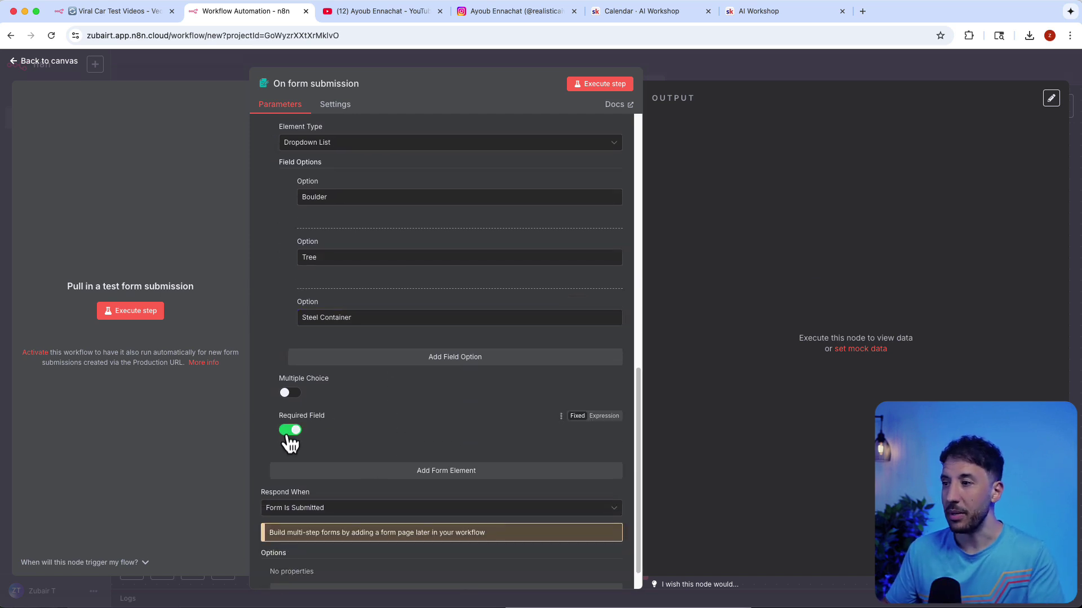
- Add a third form element without naming it, and return from the form trigger's settings to the canvas
{"action": "left_click", "coordinate": [405, 471]}
{"action": "scroll", "coordinate": [390, 502], "scroll_direction": "down", "scroll_amount": 3}
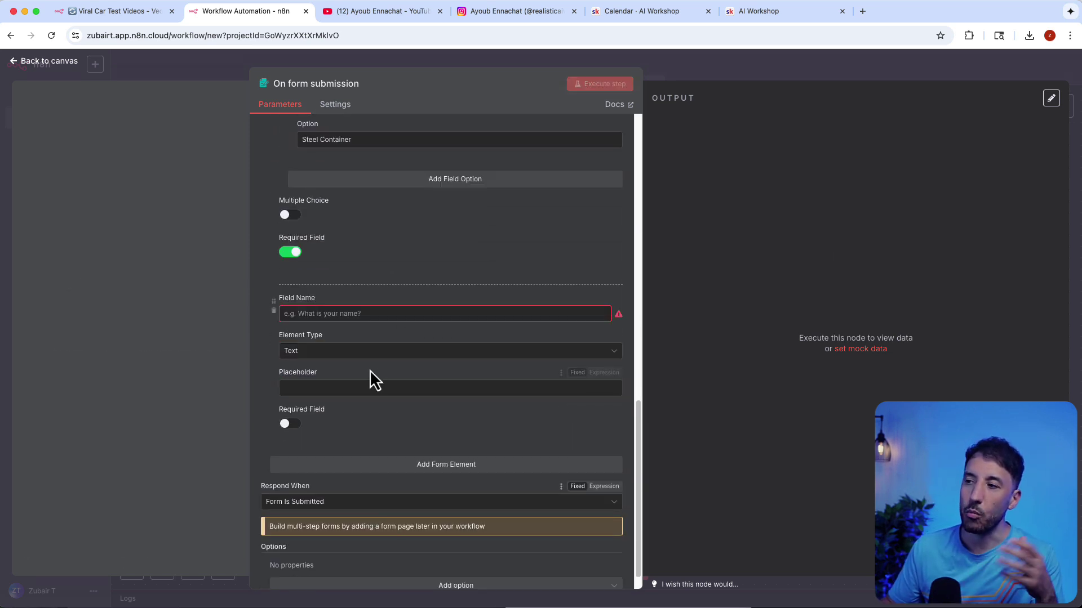
{"action": "left_click", "coordinate": [373, 313]}
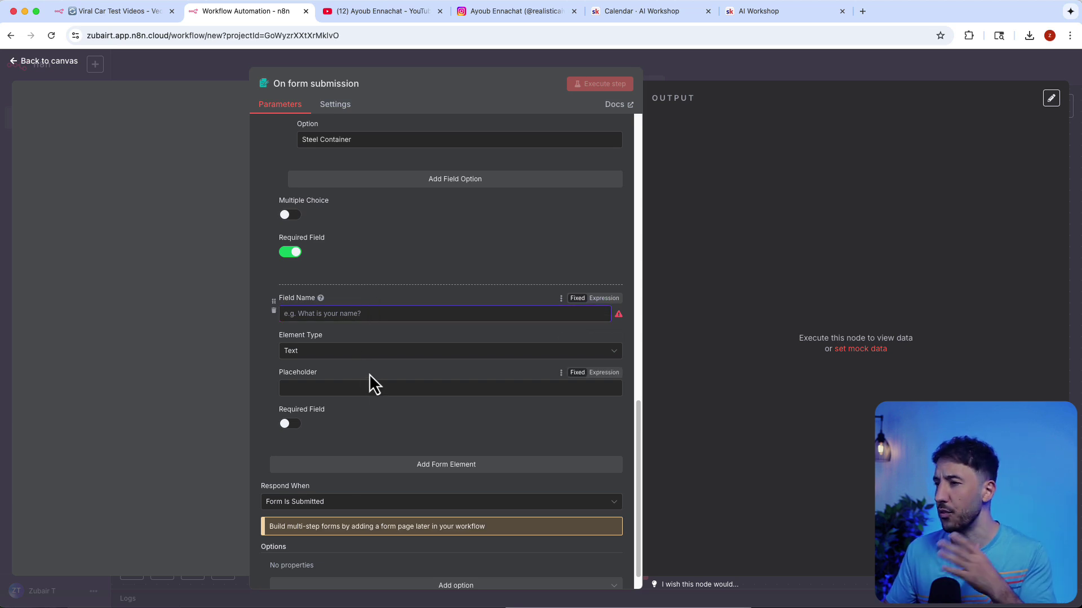
{"action": "scroll", "coordinate": [375, 376], "scroll_direction": "down", "scroll_amount": 1}
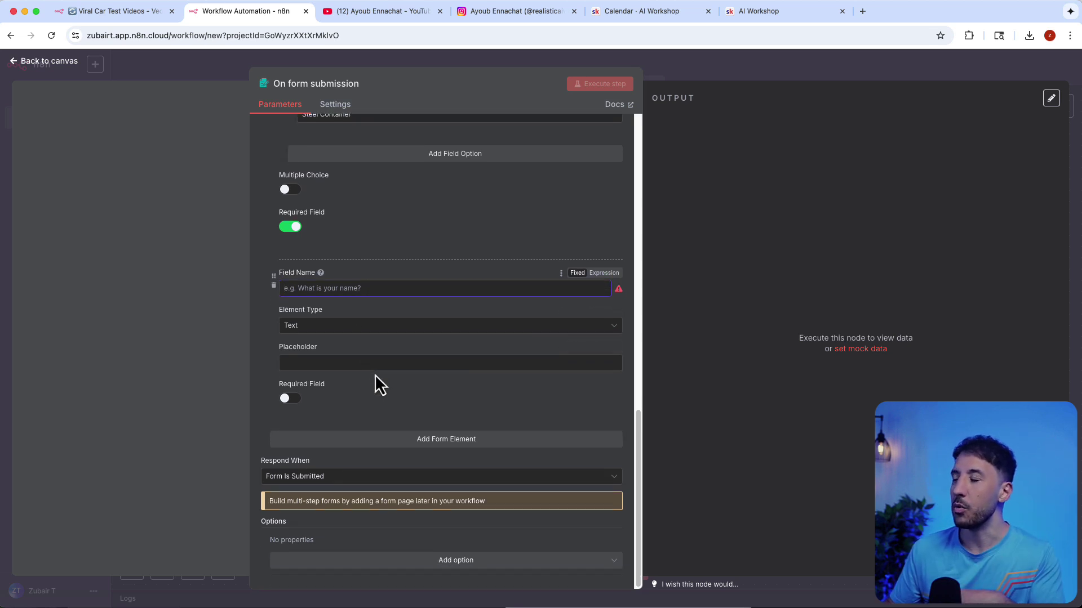
{"action": "scroll", "coordinate": [375, 376], "scroll_direction": "up", "scroll_amount": 3}
{"action": "scroll", "coordinate": [374, 373], "scroll_direction": "up", "scroll_amount": 10}
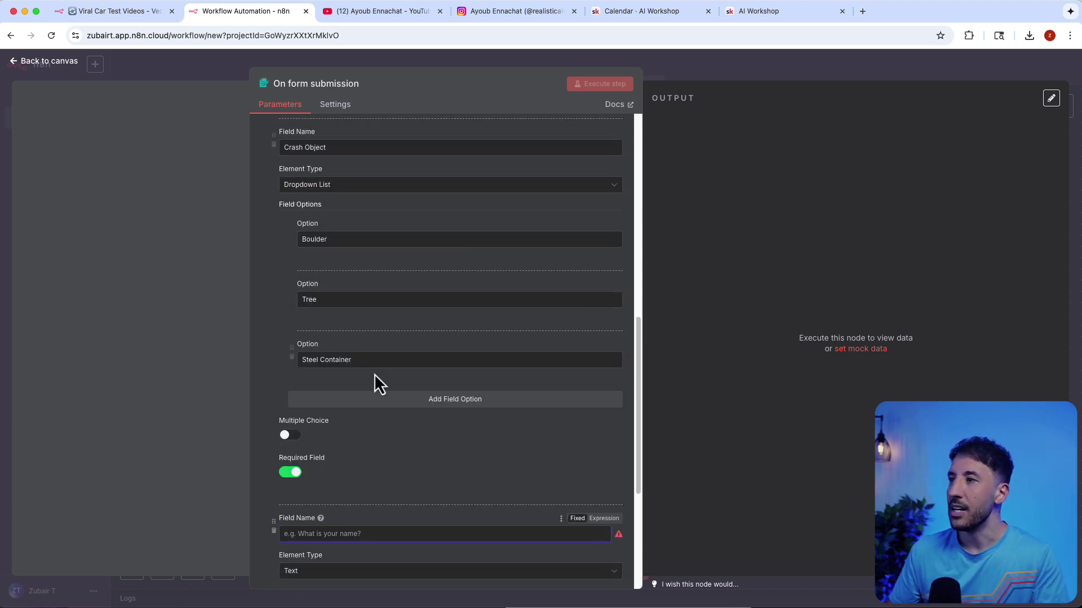
{"action": "left_click", "coordinate": [741, 84]}
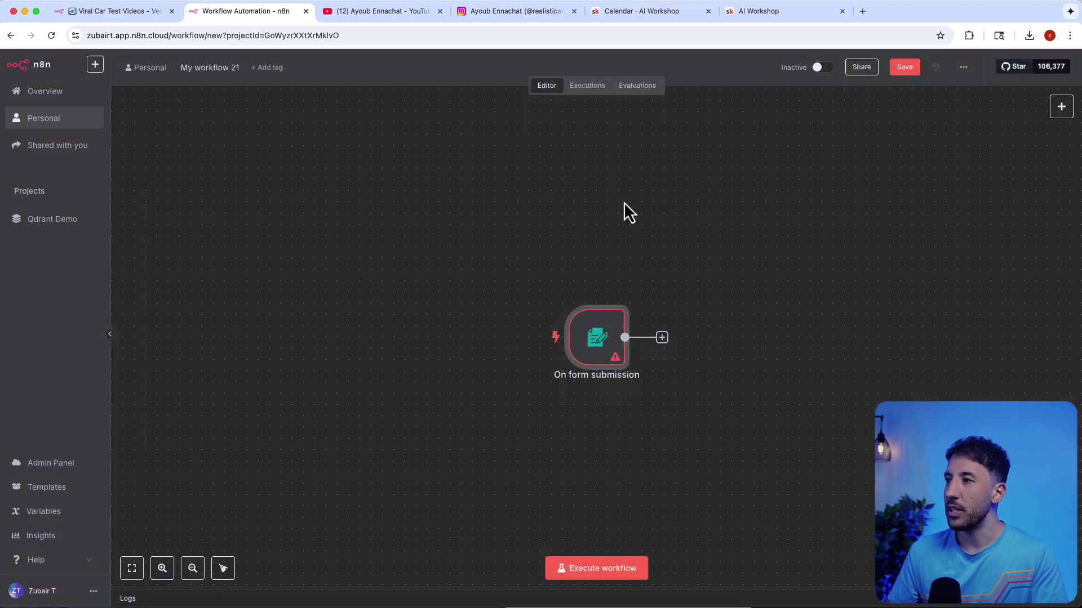
- Remove the unnamed third form element from the form trigger
{"action": "double_click", "coordinate": [606, 333]}
{"action": "scroll", "coordinate": [305, 415], "scroll_direction": "down", "scroll_amount": 15}
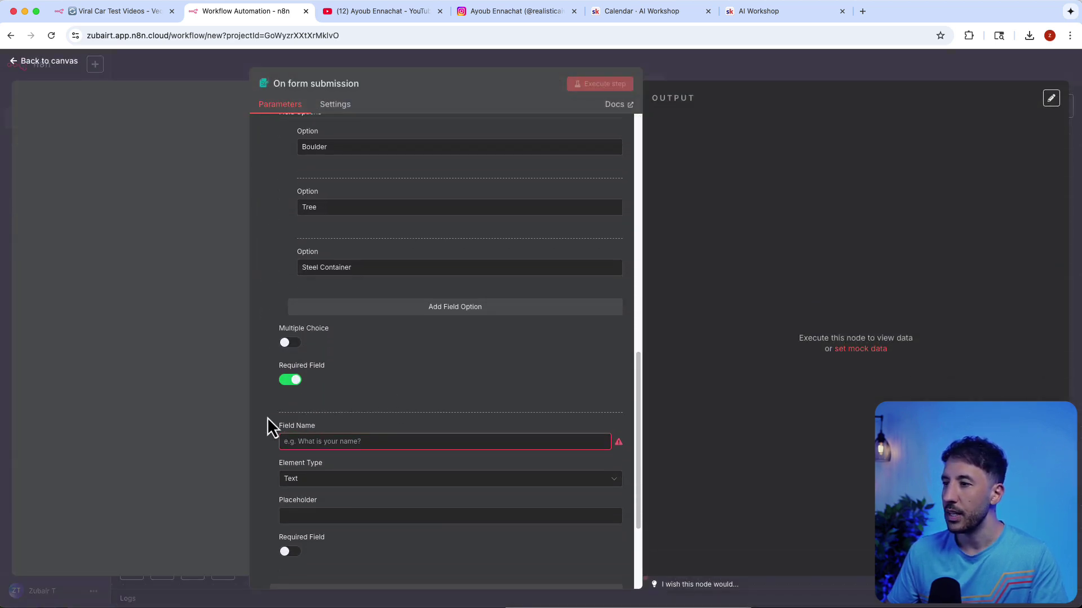
{"action": "left_click", "coordinate": [274, 438]}
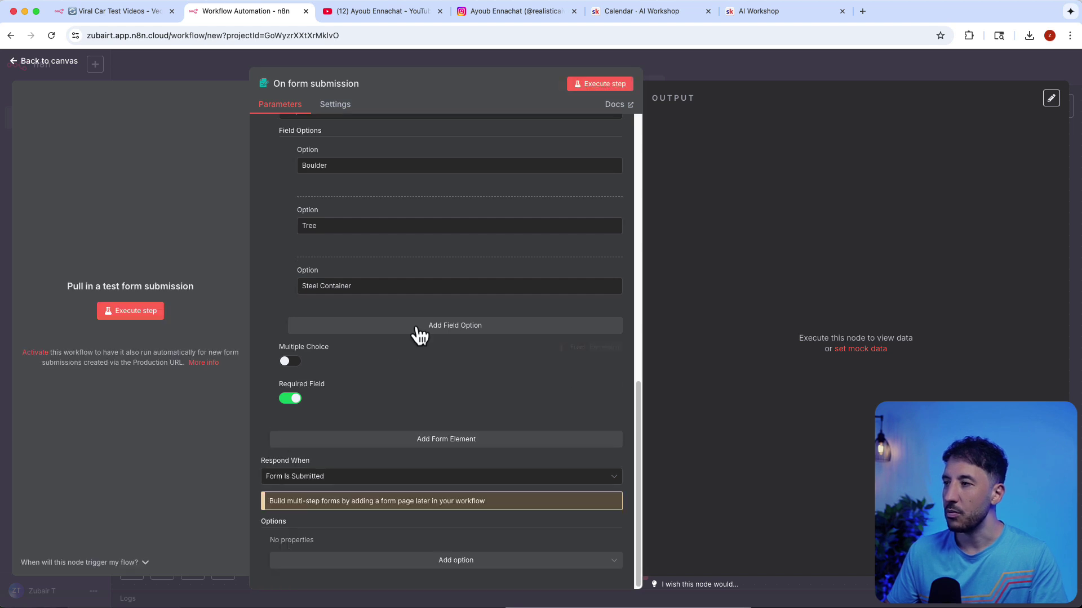
{"action": "scroll", "coordinate": [415, 327], "scroll_direction": "up", "scroll_amount": 2}
- Run the form trigger and check the Car Type and Crash Object options in the test form, returning to the canvas
{"action": "left_click", "coordinate": [614, 87]}
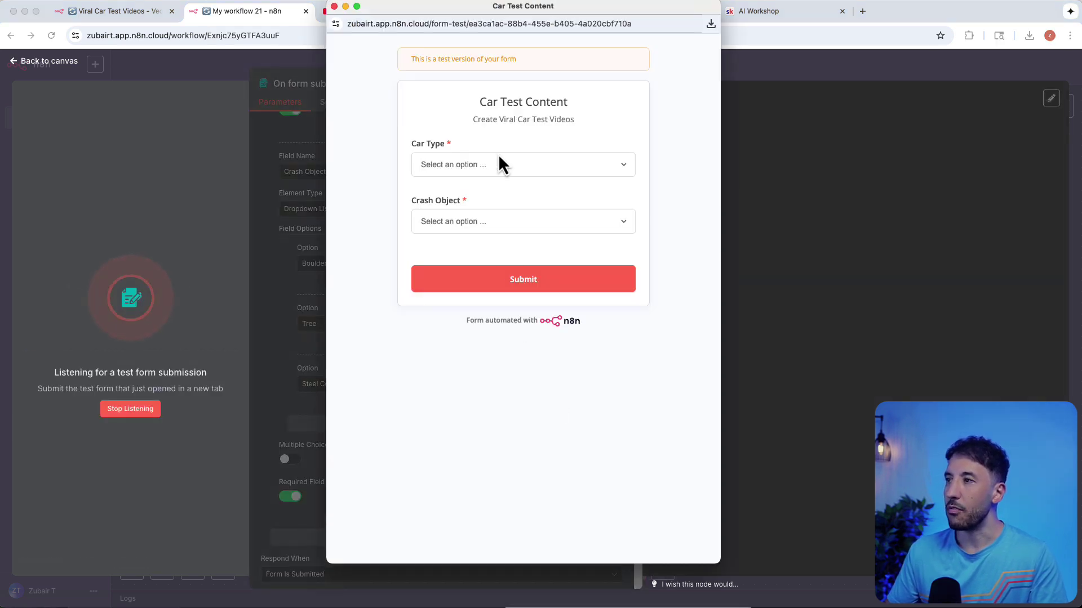
{"action": "left_click", "coordinate": [499, 159]}
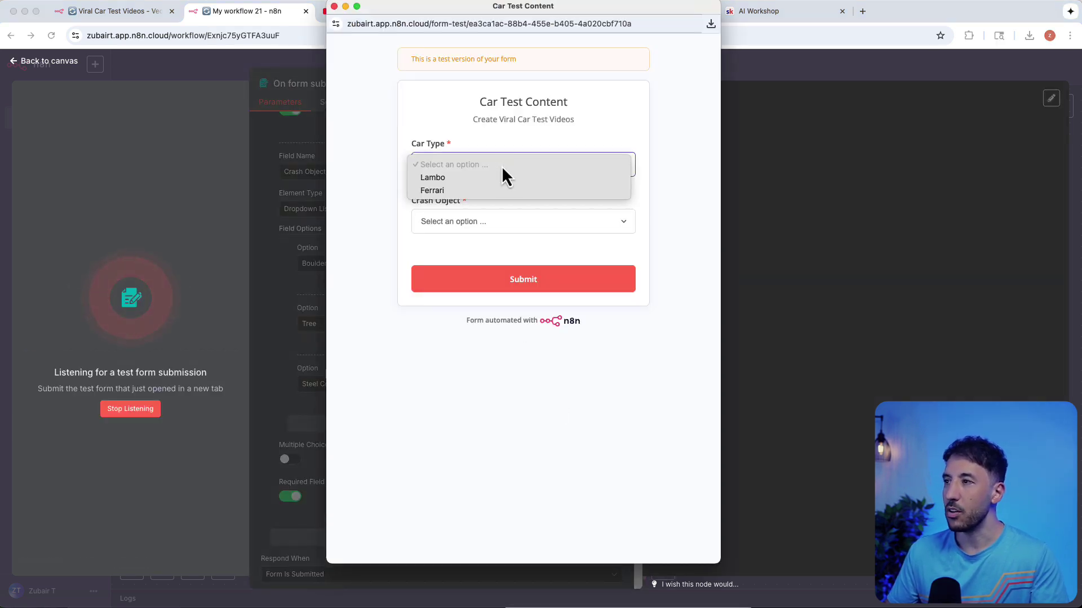
{"action": "left_click", "coordinate": [367, 248]}
{"action": "left_click", "coordinate": [462, 225]}
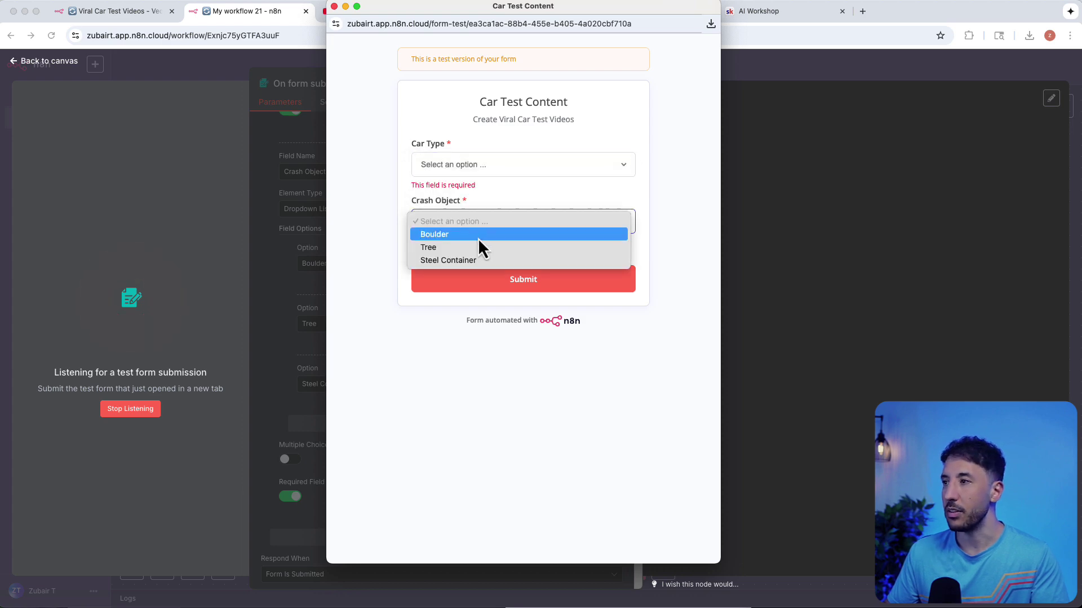
{"action": "left_click", "coordinate": [458, 251]}
{"action": "left_click", "coordinate": [805, 94]}
{"action": "left_click", "coordinate": [802, 87]}
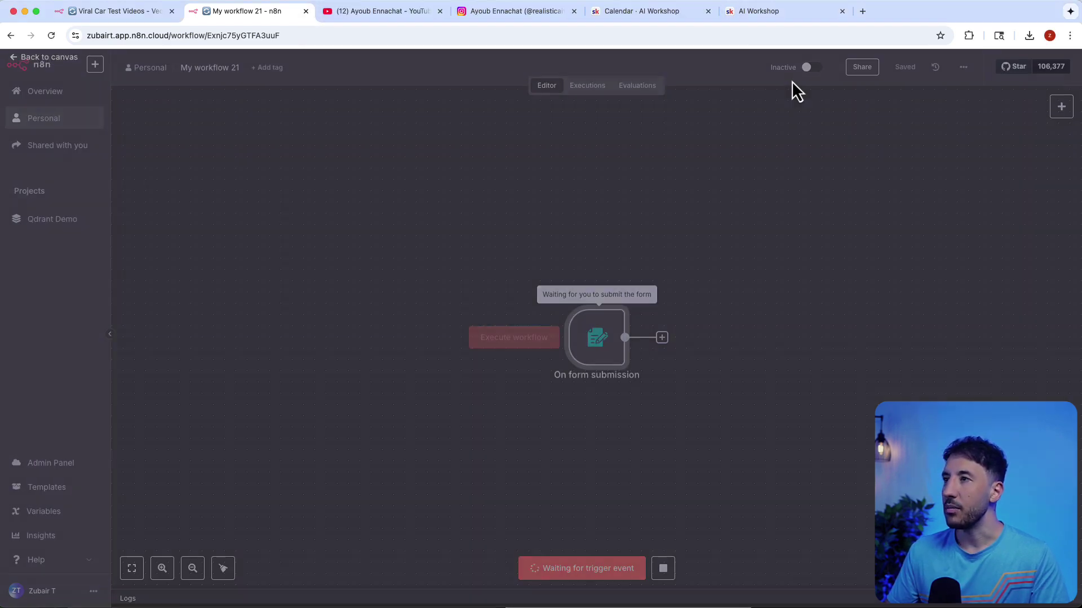
- Replace the form trigger in My workflow 21 with a copy of the one from the Viral Car Test Videos - Veo workflow
{"action": "left_click", "coordinate": [128, 20]}
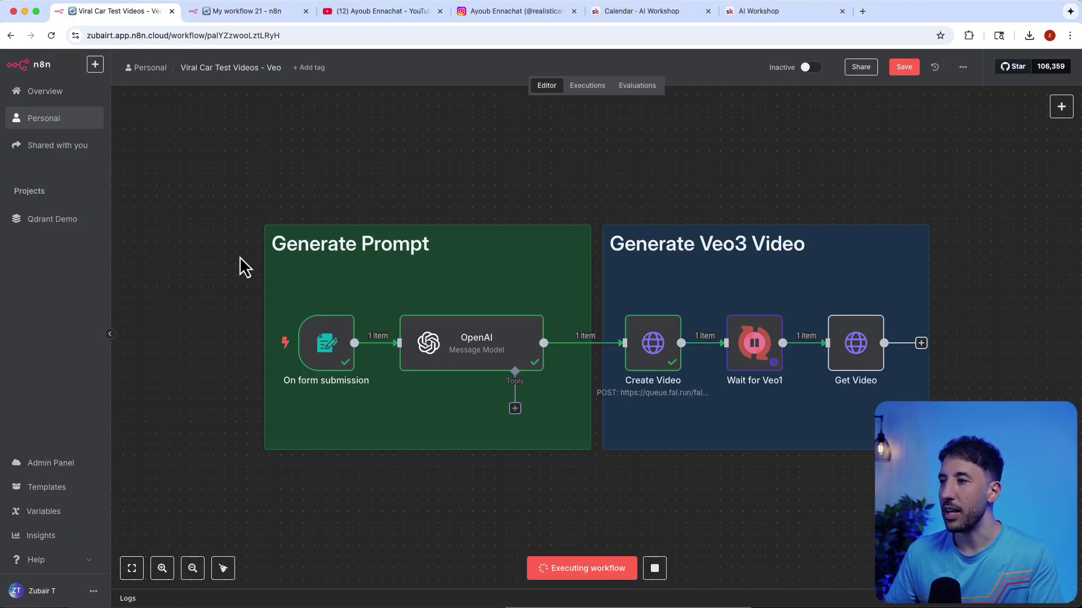
{"action": "left_click", "coordinate": [347, 303]}
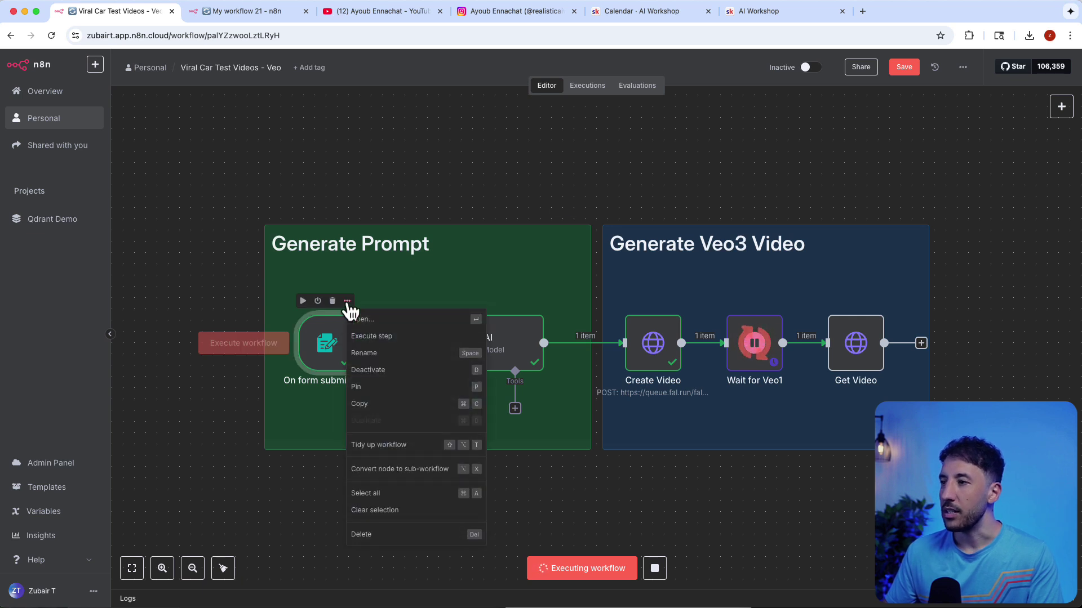
{"action": "left_click", "coordinate": [379, 401]}
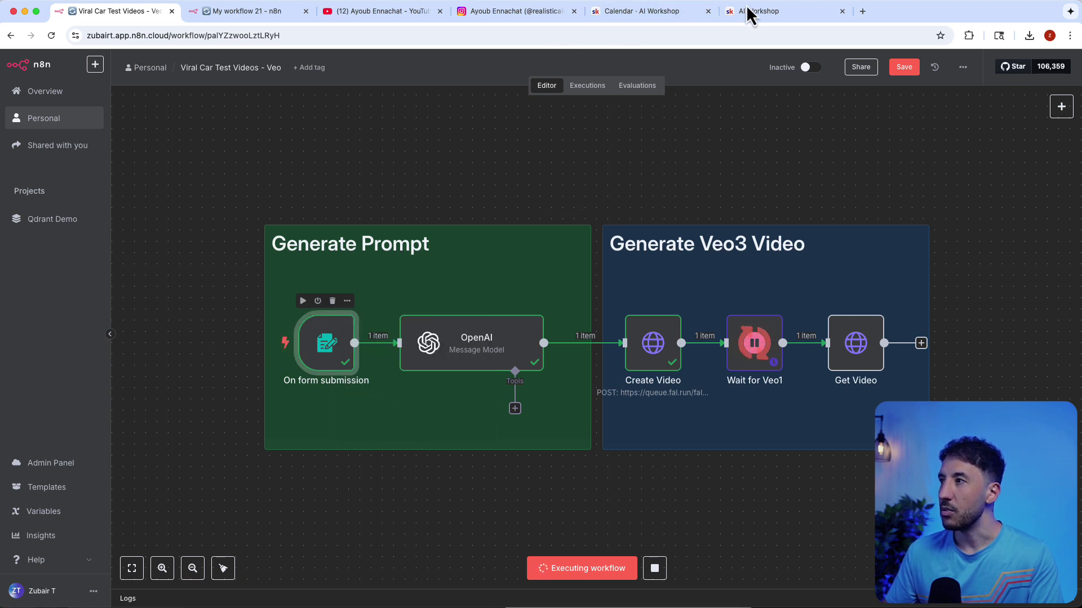
{"action": "left_click", "coordinate": [239, 13]}
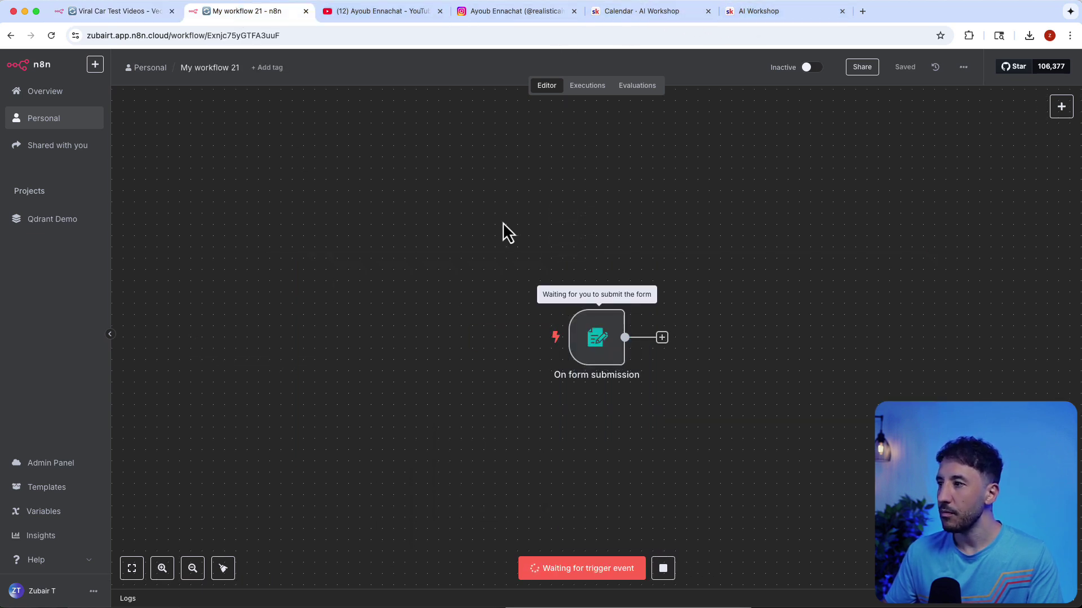
{"action": "left_click_drag", "start_coordinate": [502, 222], "coordinate": [825, 504]}
{"action": "key", "text": "Delete"}
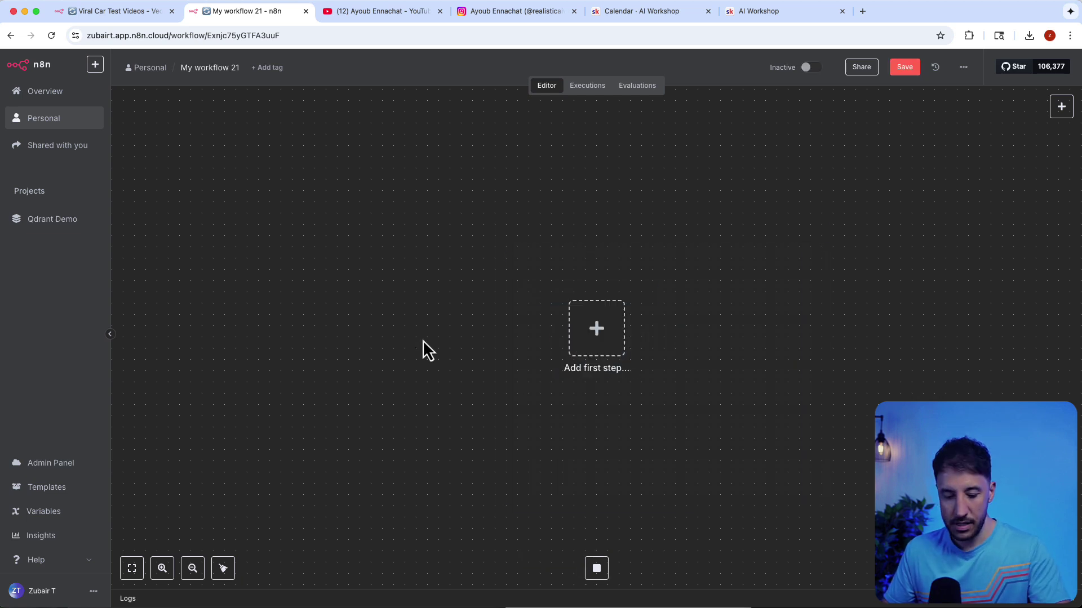
{"action": "key", "text": "ctrl+v"}
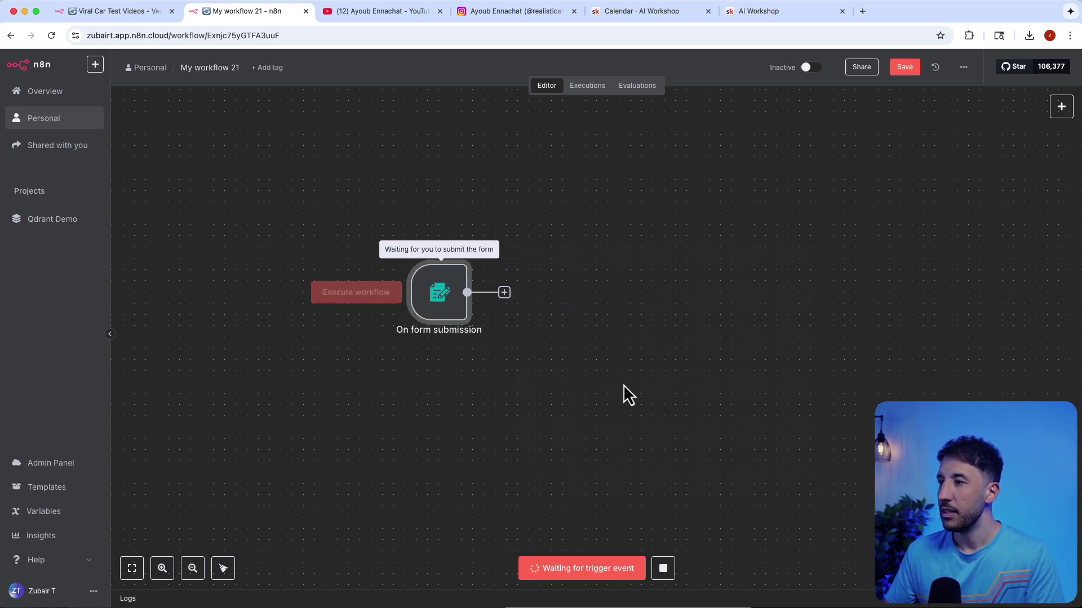
- Glance at the pasted form trigger's settings and stop the pending test execution from the canvas
{"action": "double_click", "coordinate": [437, 294]}
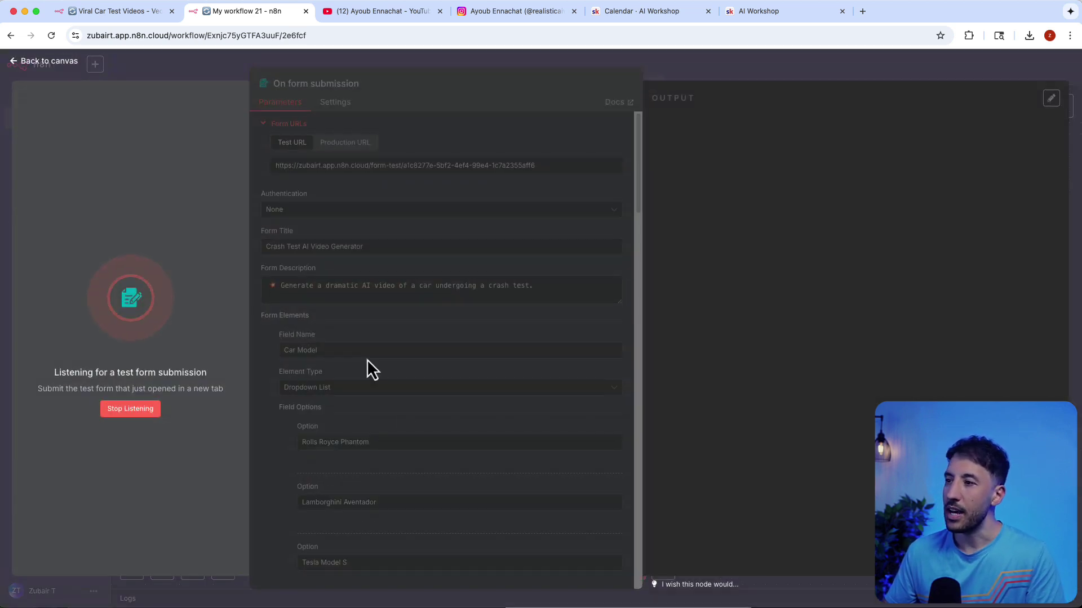
{"action": "left_click", "coordinate": [685, 72]}
{"action": "left_click", "coordinate": [674, 570]}
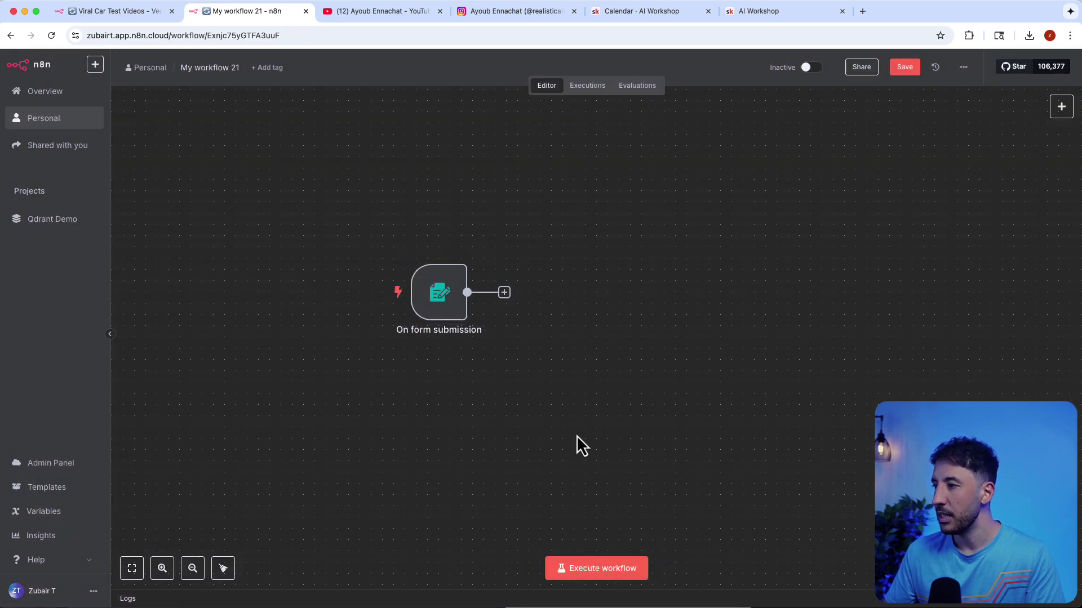
- Review the pasted trigger's form elements and its test form's Car Model and Crash Object options, and stop the test run
{"action": "double_click", "coordinate": [418, 306]}
{"action": "scroll", "coordinate": [436, 383], "scroll_direction": "down", "scroll_amount": 15}
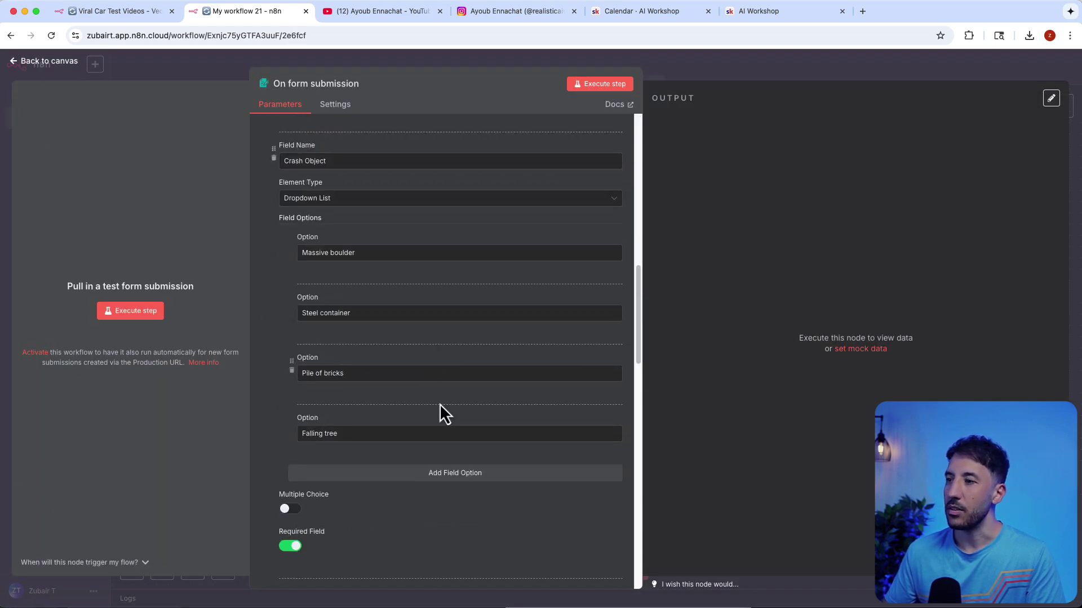
{"action": "scroll", "coordinate": [442, 411], "scroll_direction": "up", "scroll_amount": 5}
{"action": "left_click", "coordinate": [600, 89]}
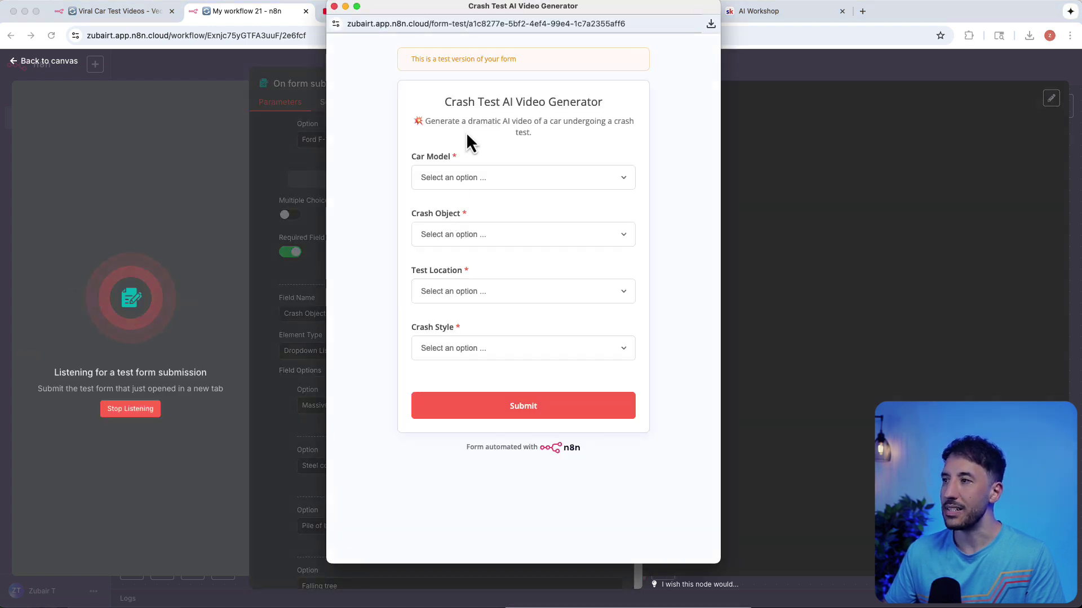
{"action": "left_click", "coordinate": [488, 178]}
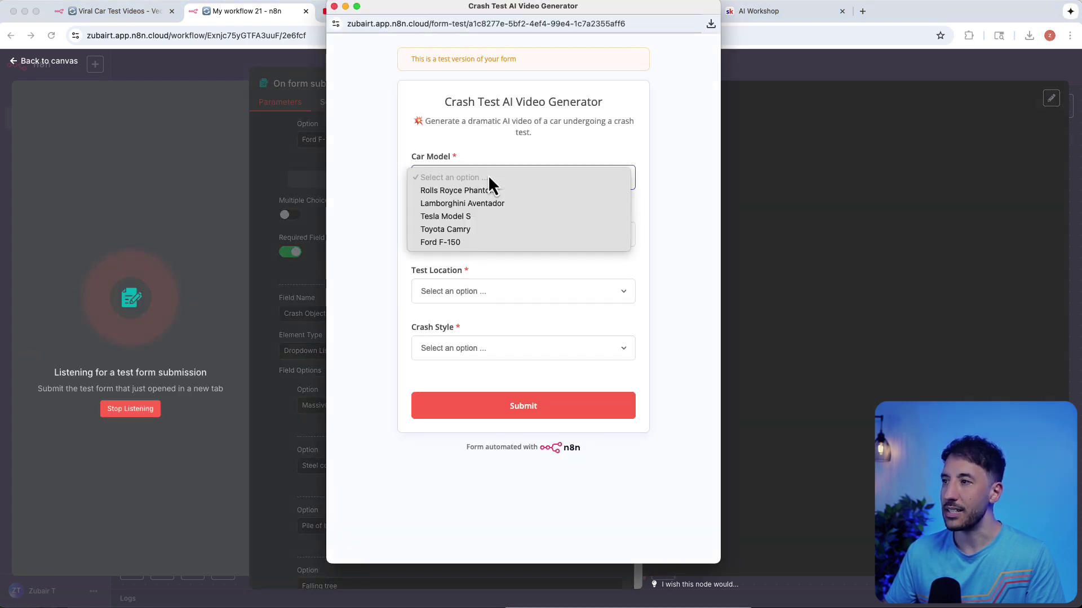
{"action": "left_click", "coordinate": [381, 256]}
{"action": "left_click", "coordinate": [489, 235]}
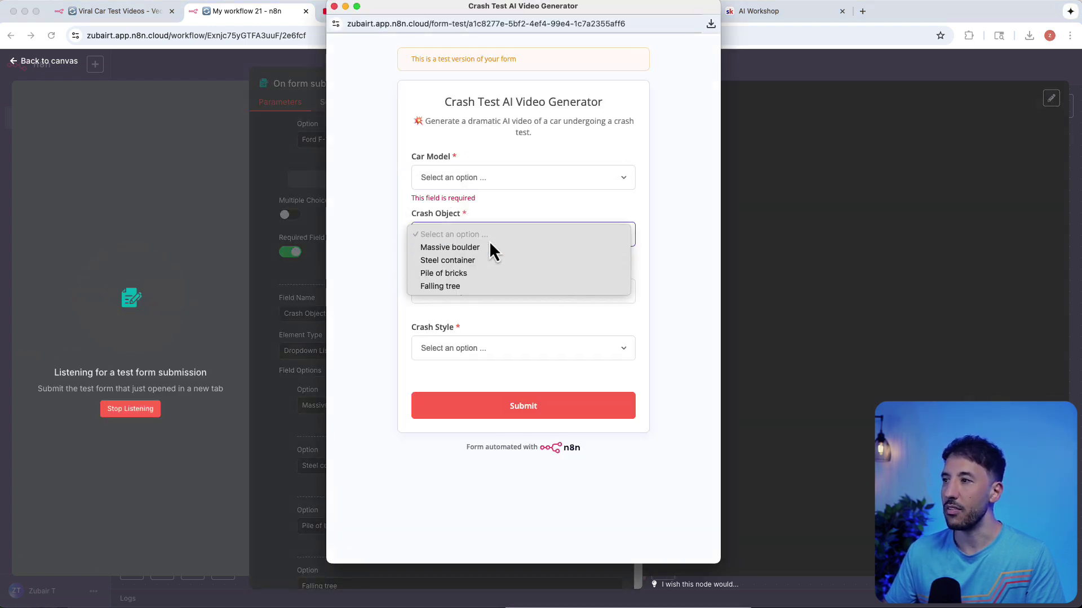
{"action": "left_click", "coordinate": [338, 304]}
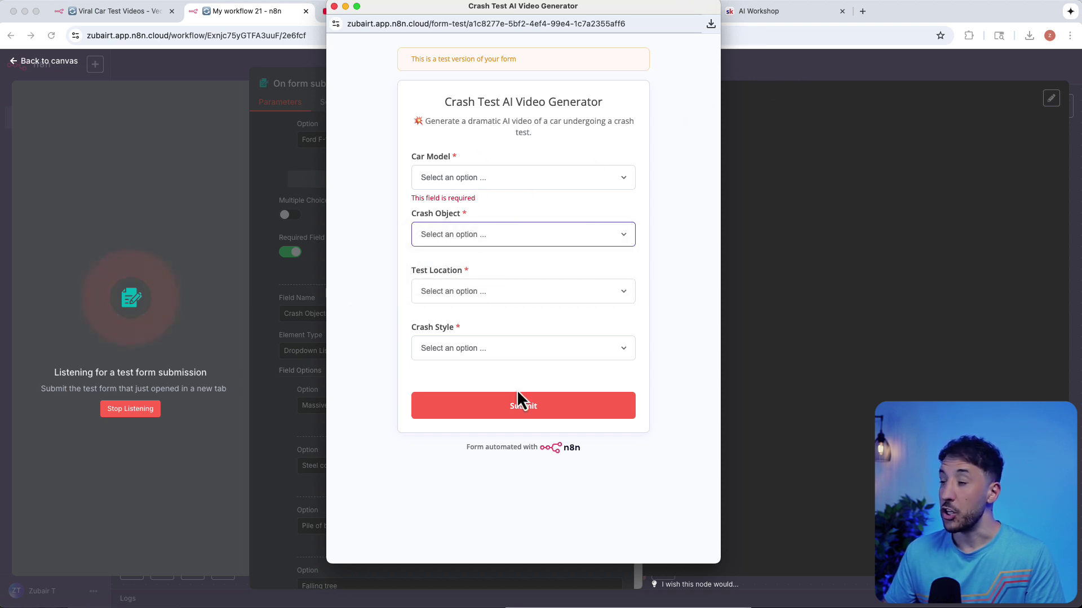
{"action": "left_click", "coordinate": [785, 158]}
{"action": "left_click", "coordinate": [779, 81]}
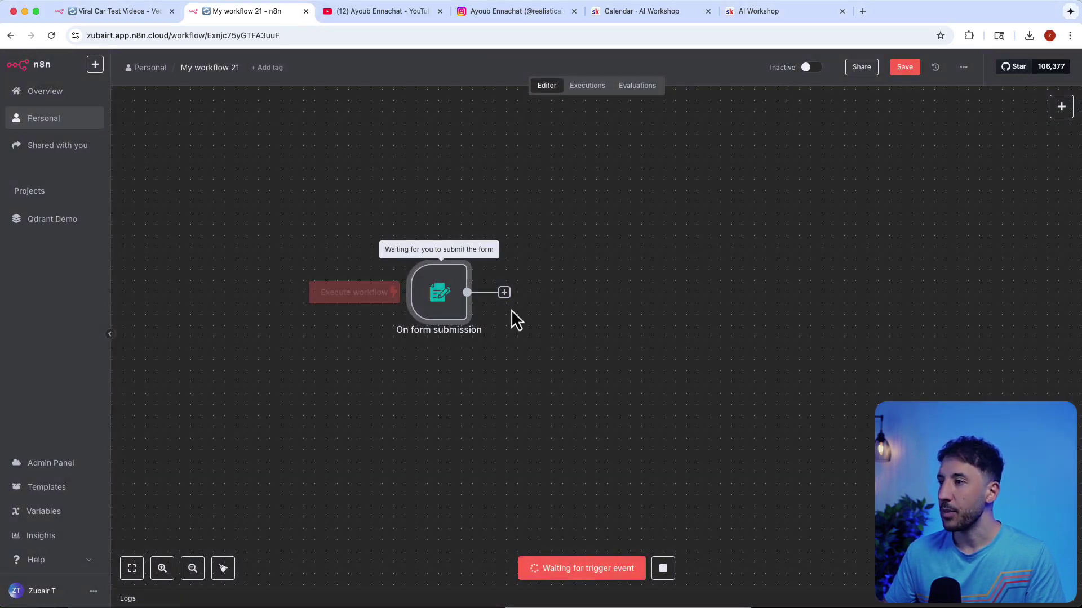
{"action": "left_click", "coordinate": [662, 568]}
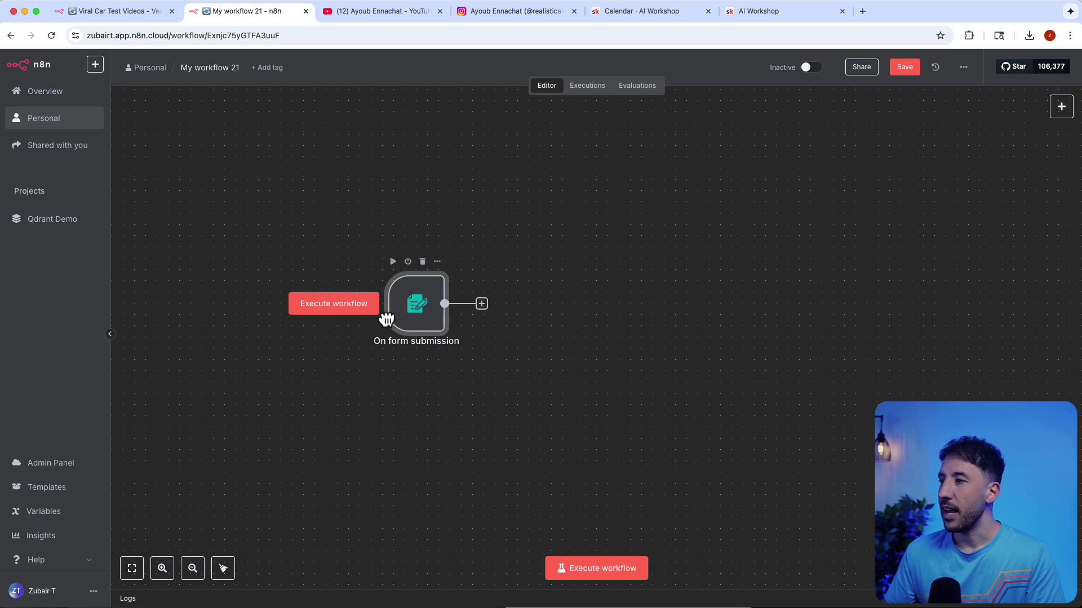
- Reposition the form trigger on the canvas and connect an OpenAI node with the Message a model action after it
{"action": "left_click_drag", "start_coordinate": [389, 344], "coordinate": [355, 322]}
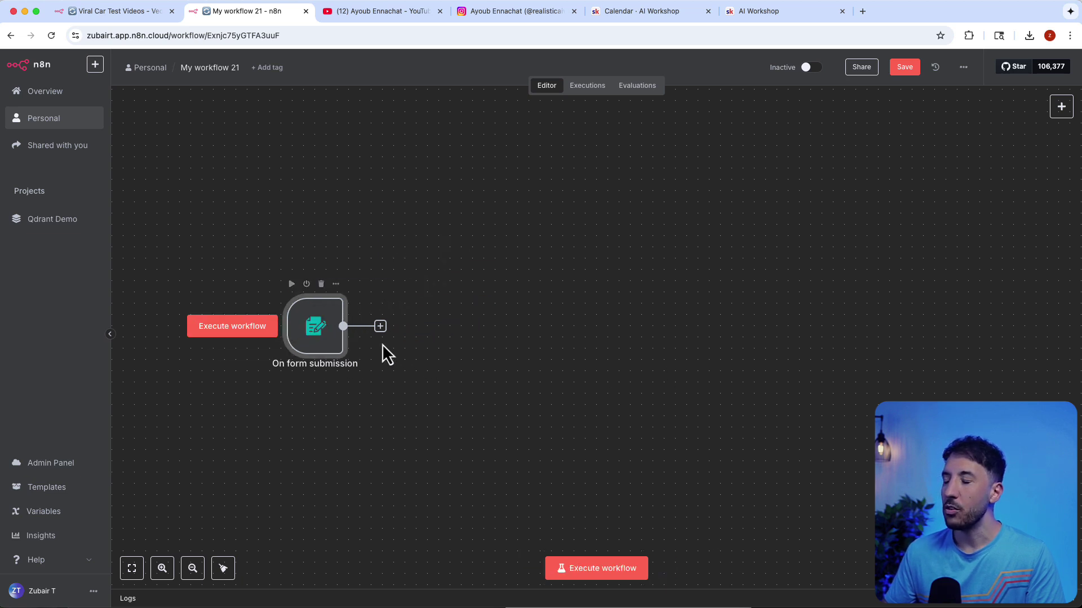
{"action": "mouse_move", "coordinate": [316, 350]}
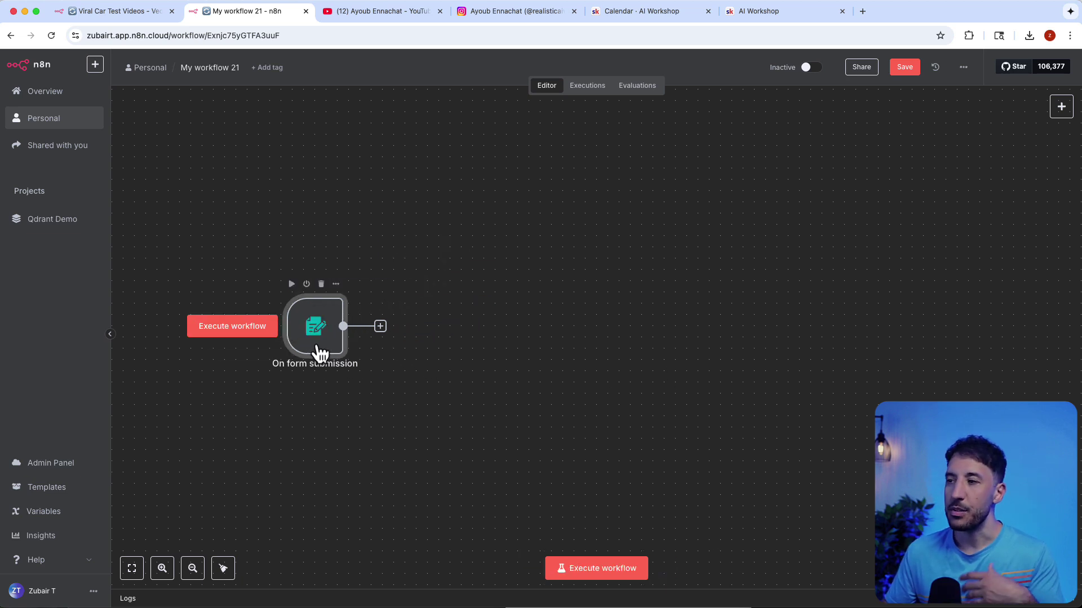
{"action": "left_click", "coordinate": [381, 327]}
{"action": "type", "text": "open"}
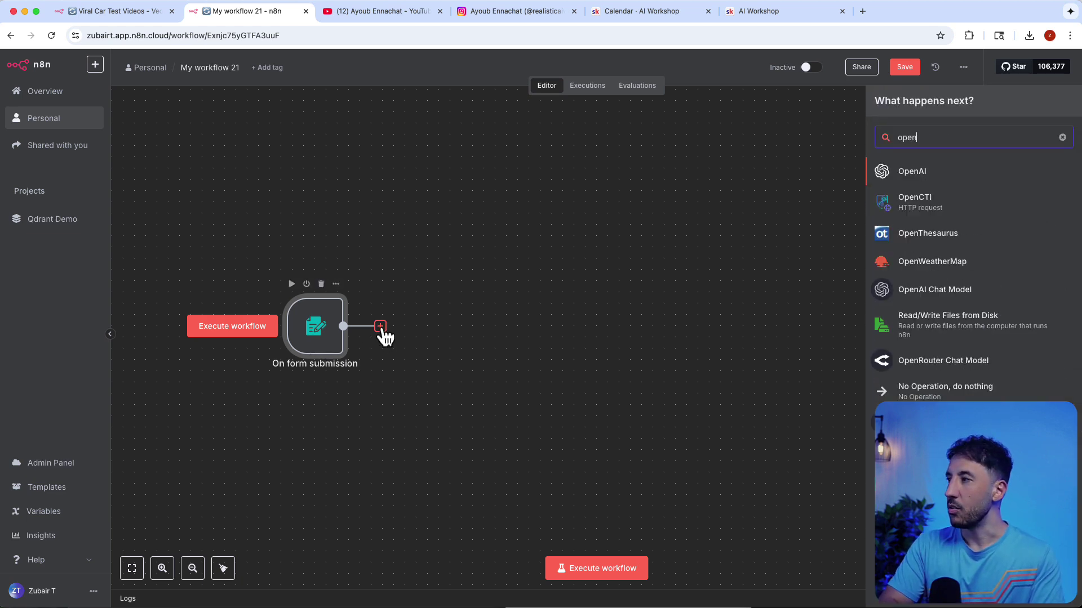
{"action": "left_click", "coordinate": [890, 175]}
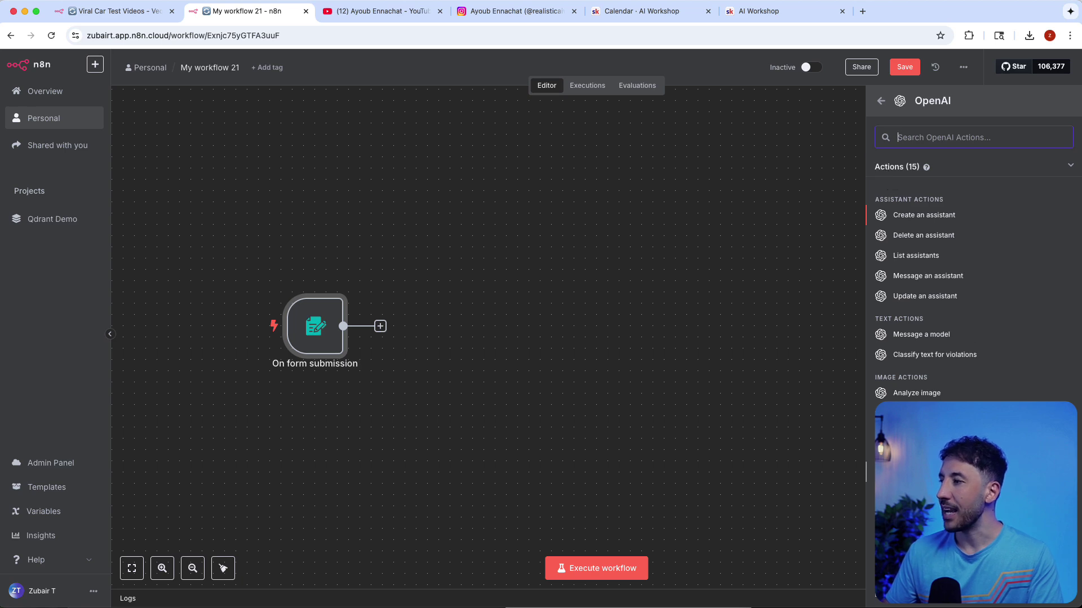
{"action": "left_click", "coordinate": [925, 335]}
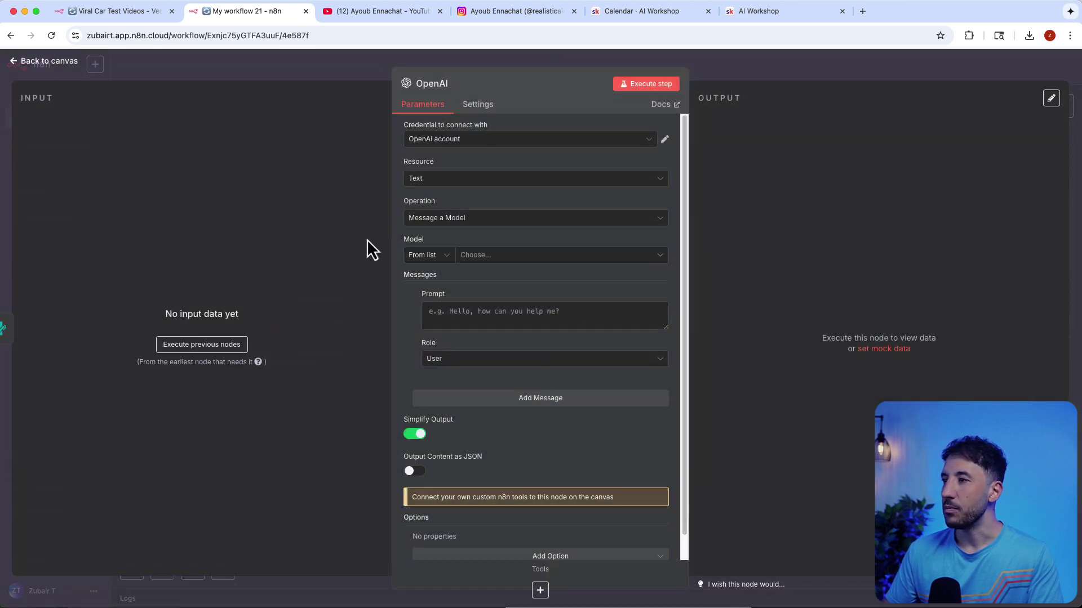
- Keep the existing OpenAi account credential, choose the GPT-4.1-MINI model for the OpenAI node, and return to the canvas
{"action": "left_click", "coordinate": [495, 142]}
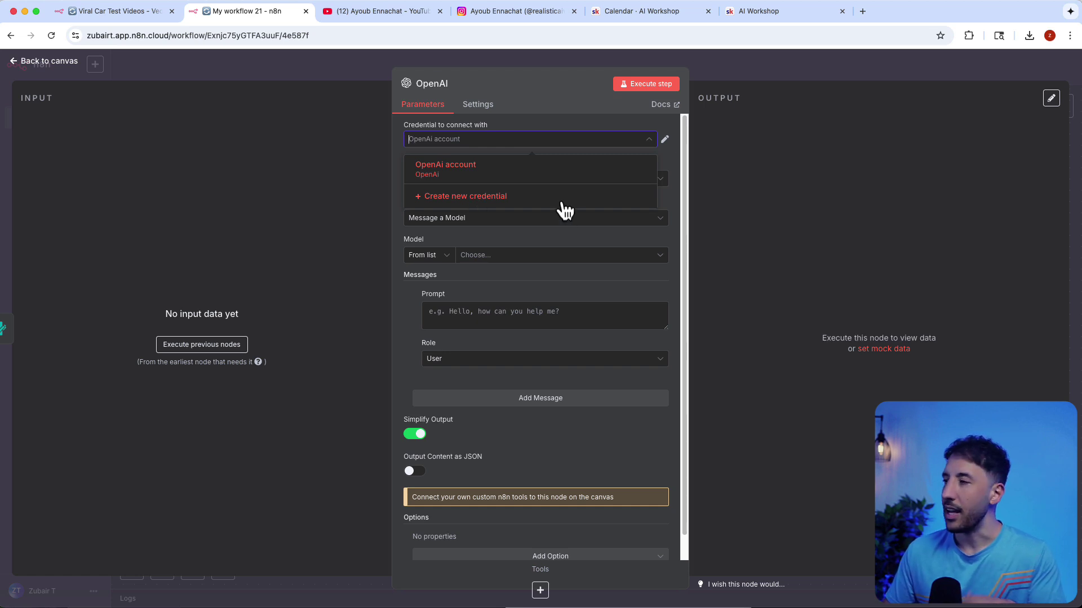
{"action": "left_click", "coordinate": [676, 160]}
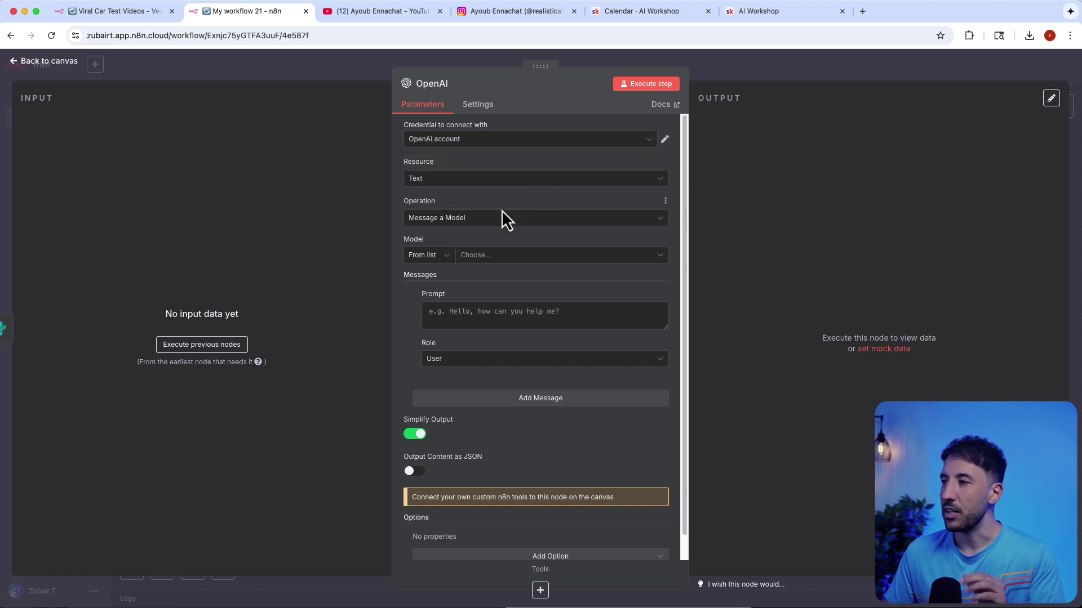
{"action": "left_click", "coordinate": [482, 260]}
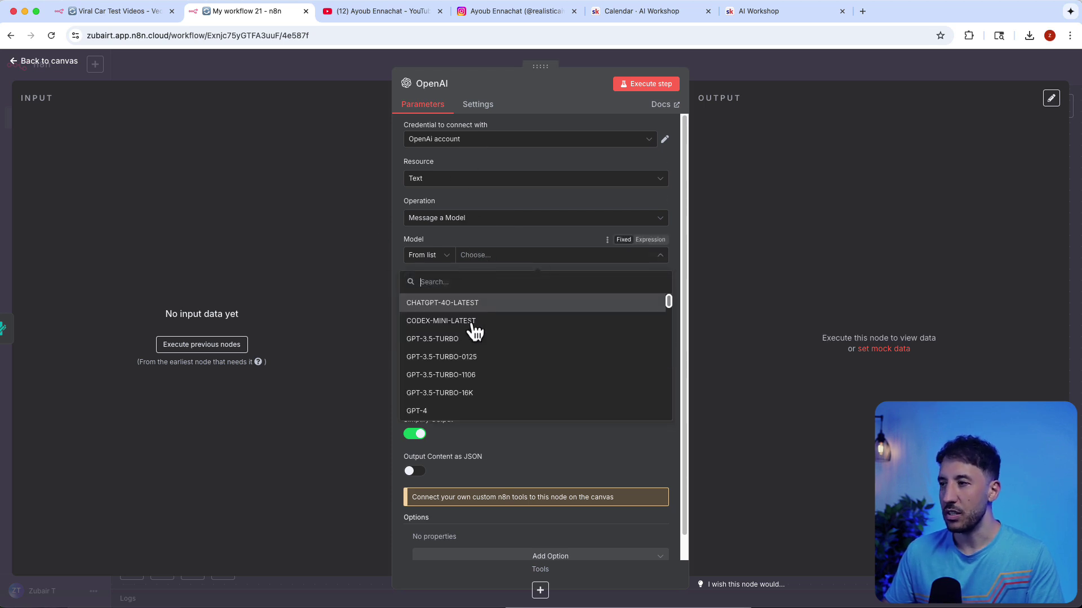
{"action": "scroll", "coordinate": [467, 369], "scroll_direction": "down", "scroll_amount": 5}
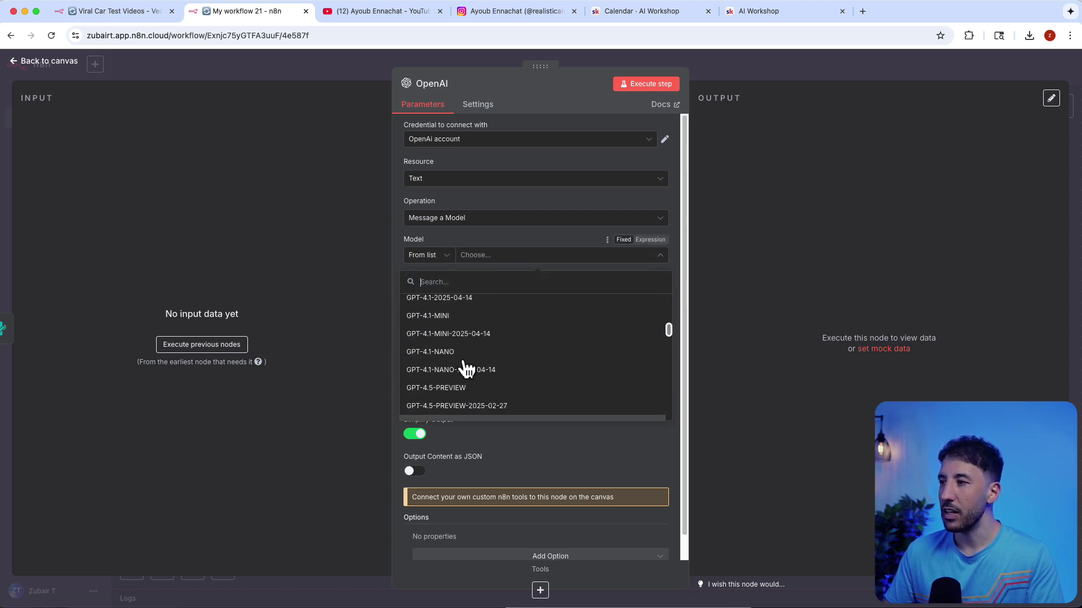
{"action": "left_click", "coordinate": [465, 316]}
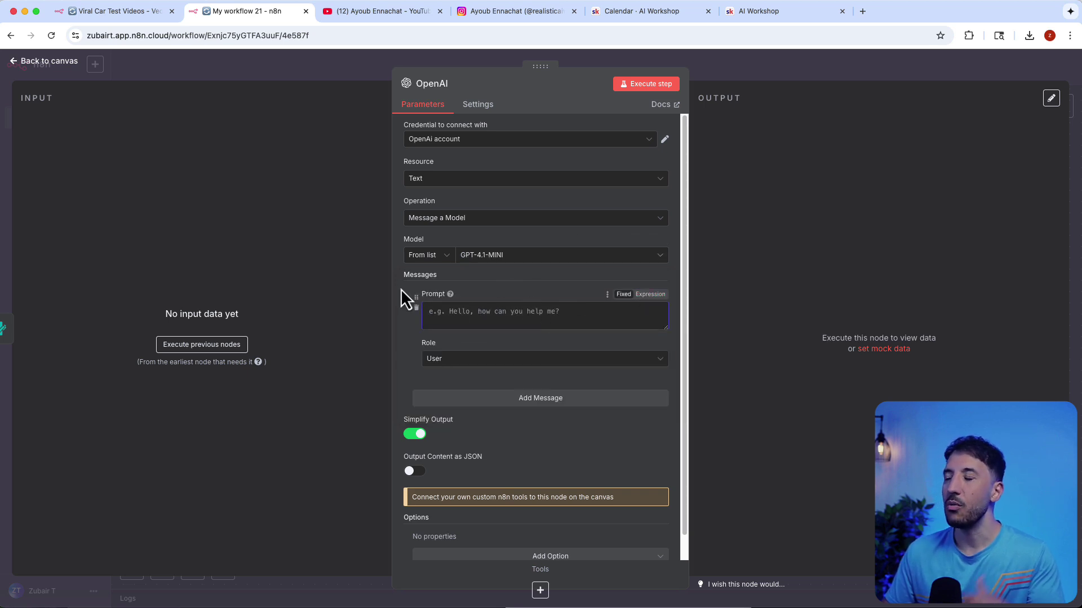
{"action": "left_click", "coordinate": [782, 67]}
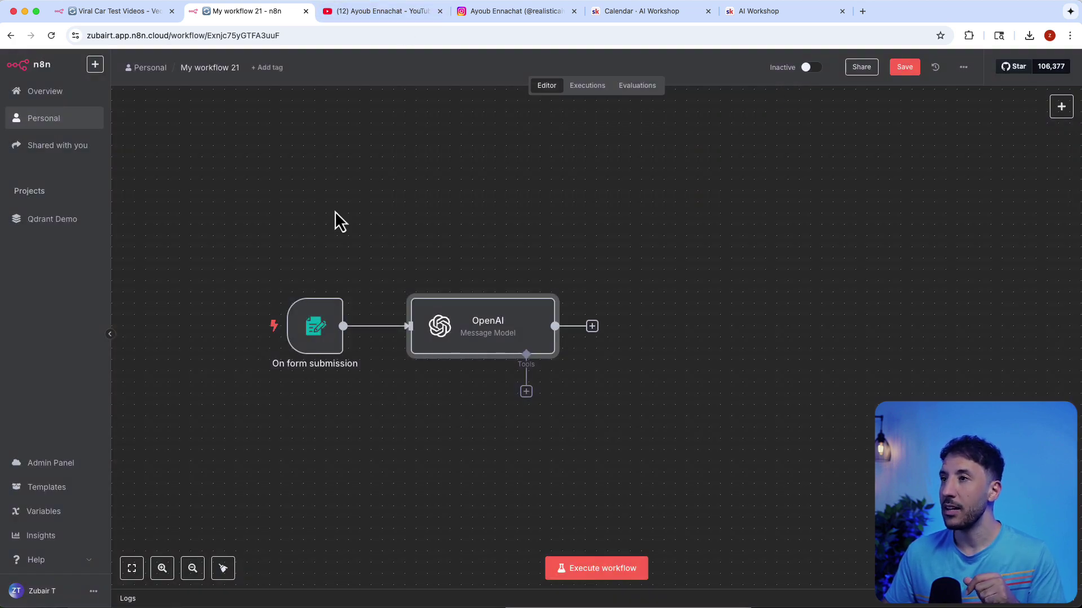
- Execute the form trigger and submit its test form with Ford F-150, Pile of bricks, Urban demolition site and Drone shot
{"action": "double_click", "coordinate": [311, 330]}
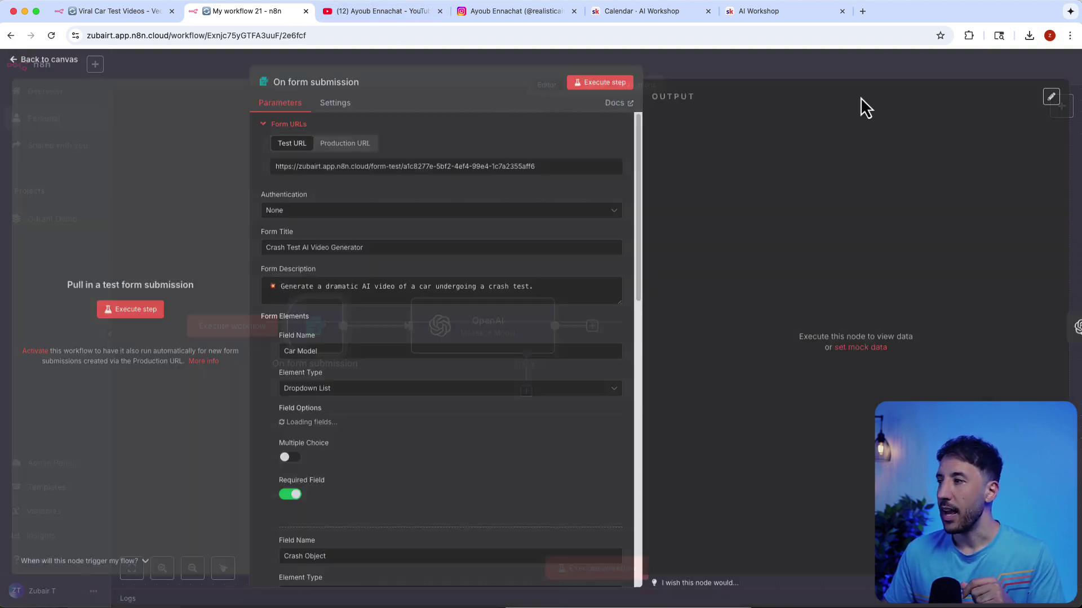
{"action": "left_click", "coordinate": [602, 91]}
{"action": "left_click", "coordinate": [472, 178]}
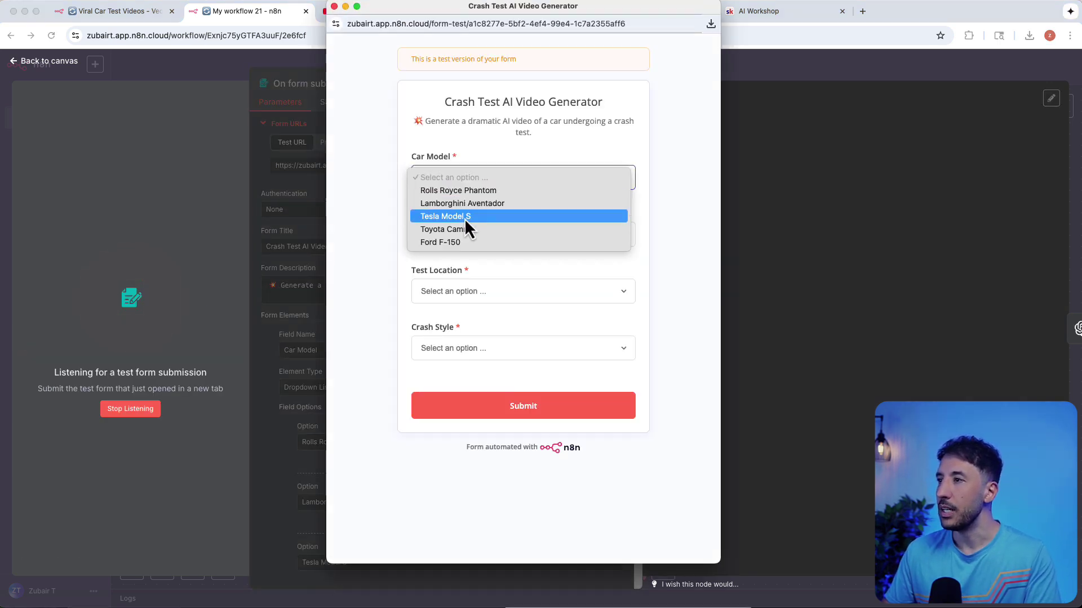
{"action": "left_click", "coordinate": [456, 243]}
{"action": "left_click", "coordinate": [474, 234]}
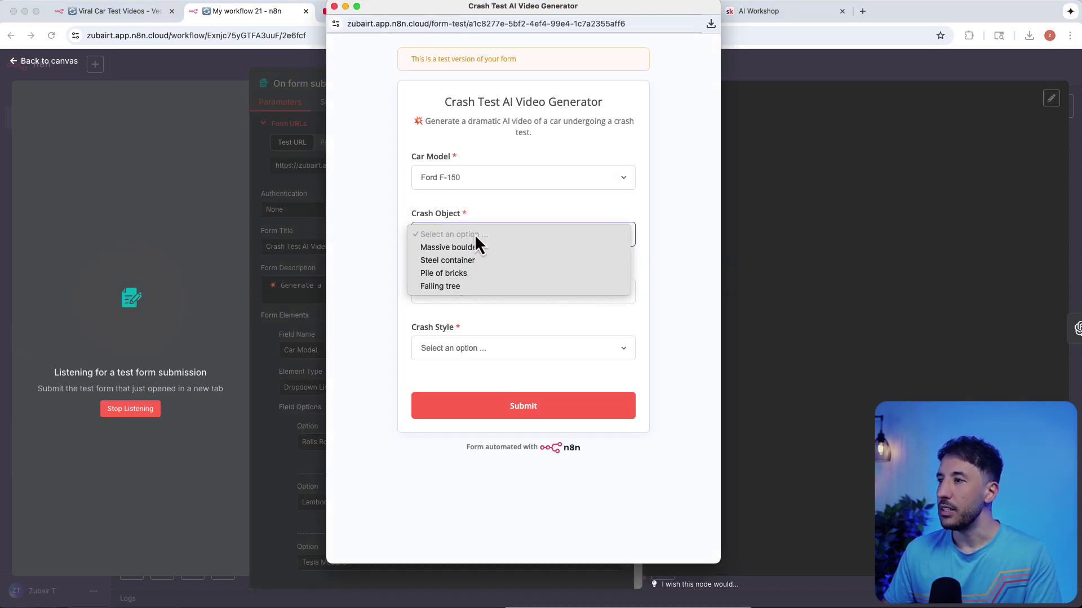
{"action": "left_click", "coordinate": [466, 275]}
{"action": "left_click", "coordinate": [464, 292]}
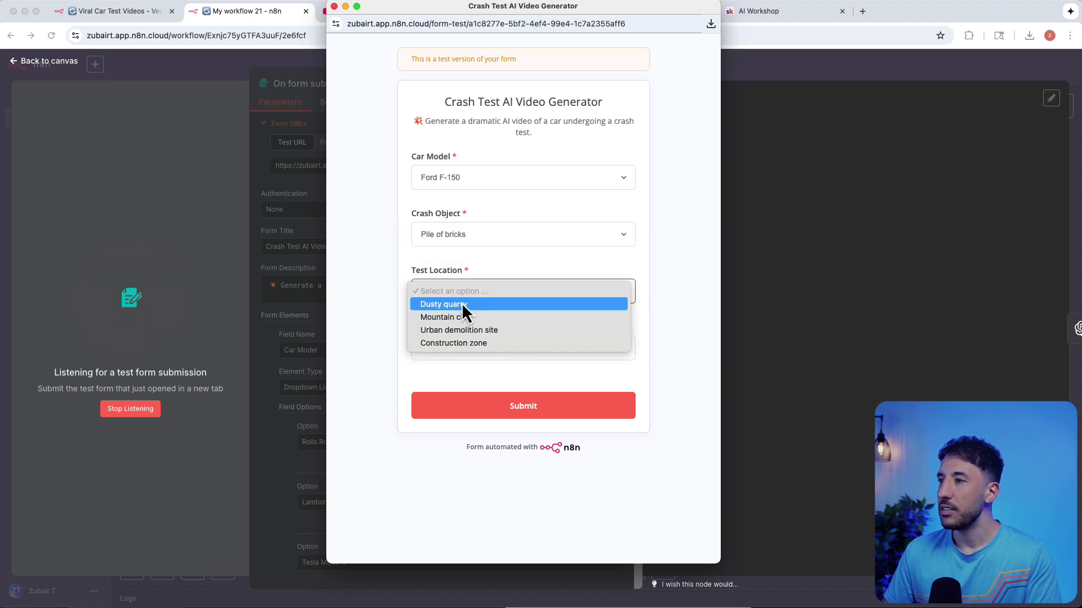
{"action": "left_click", "coordinate": [476, 331]}
{"action": "left_click", "coordinate": [472, 346]}
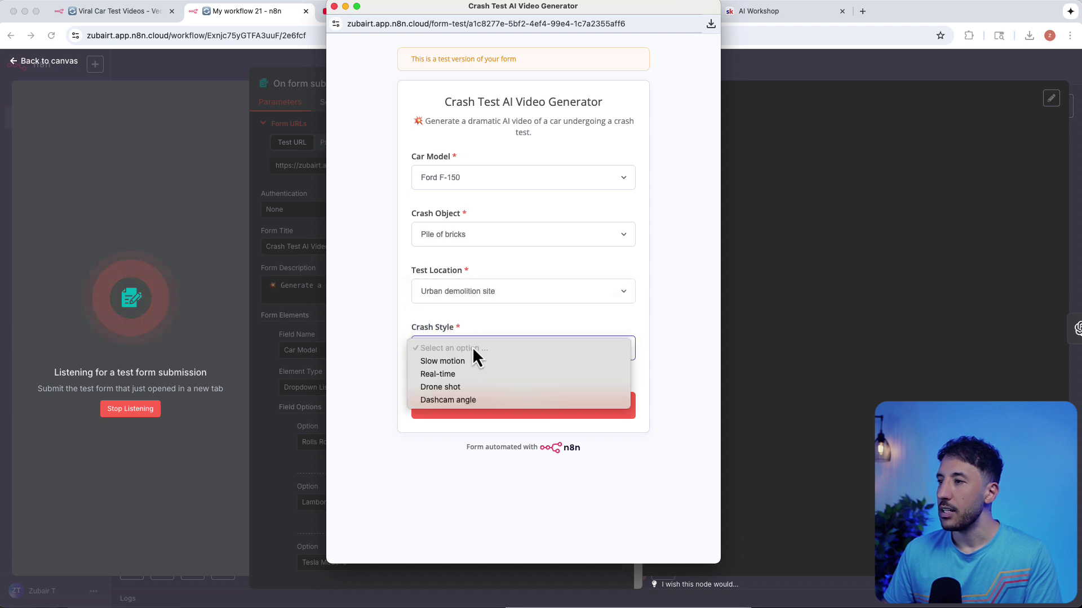
{"action": "left_click", "coordinate": [467, 385]}
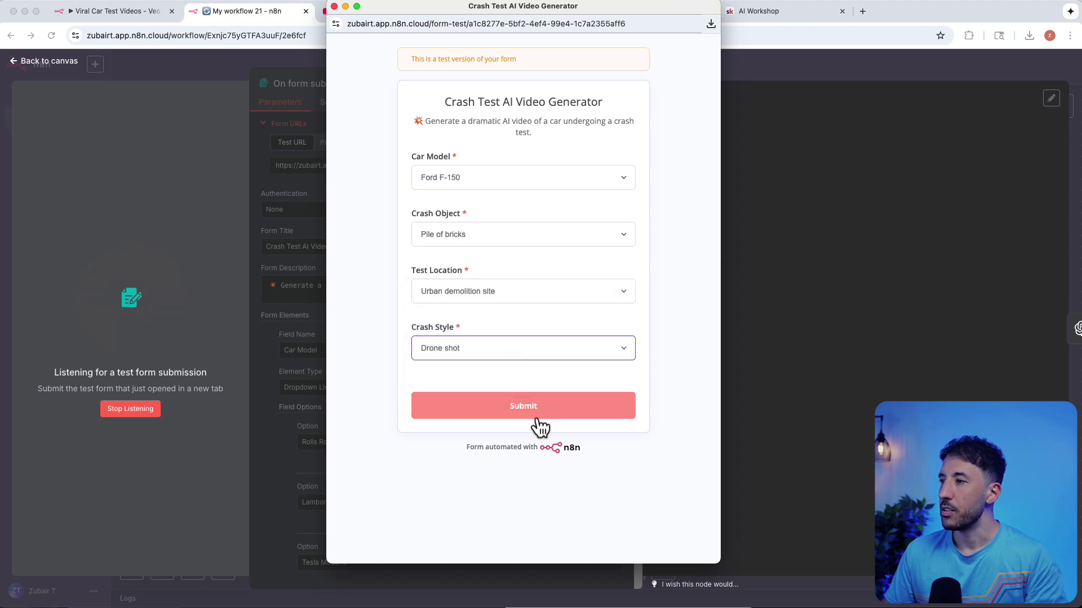
{"action": "left_click", "coordinate": [536, 410]}
- Pin the form trigger's test submission output and return to the canvas
{"action": "left_click", "coordinate": [743, 257]}
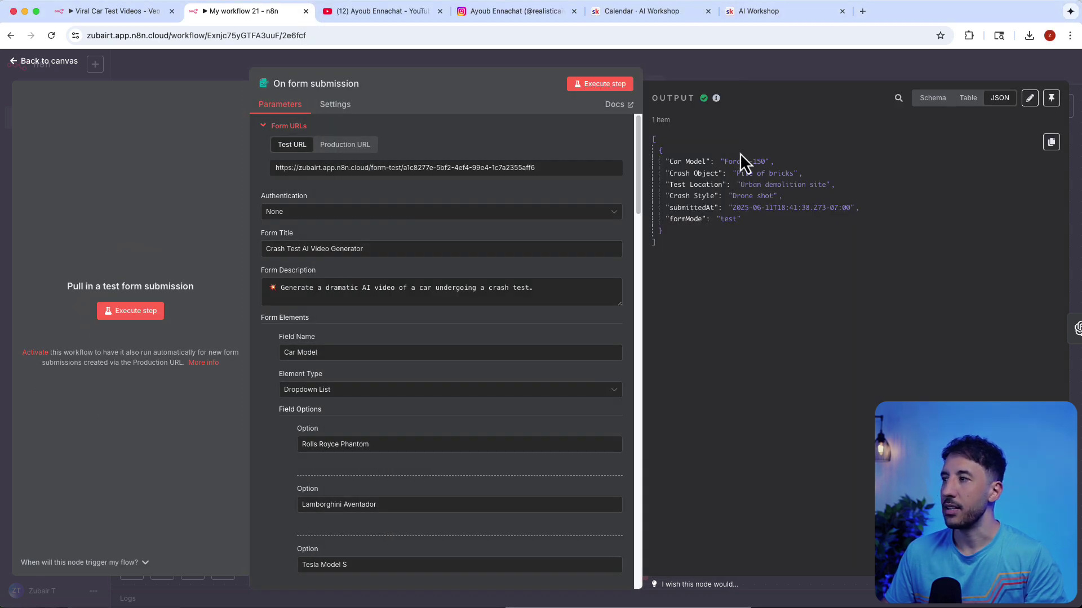
{"action": "left_click", "coordinate": [1046, 99]}
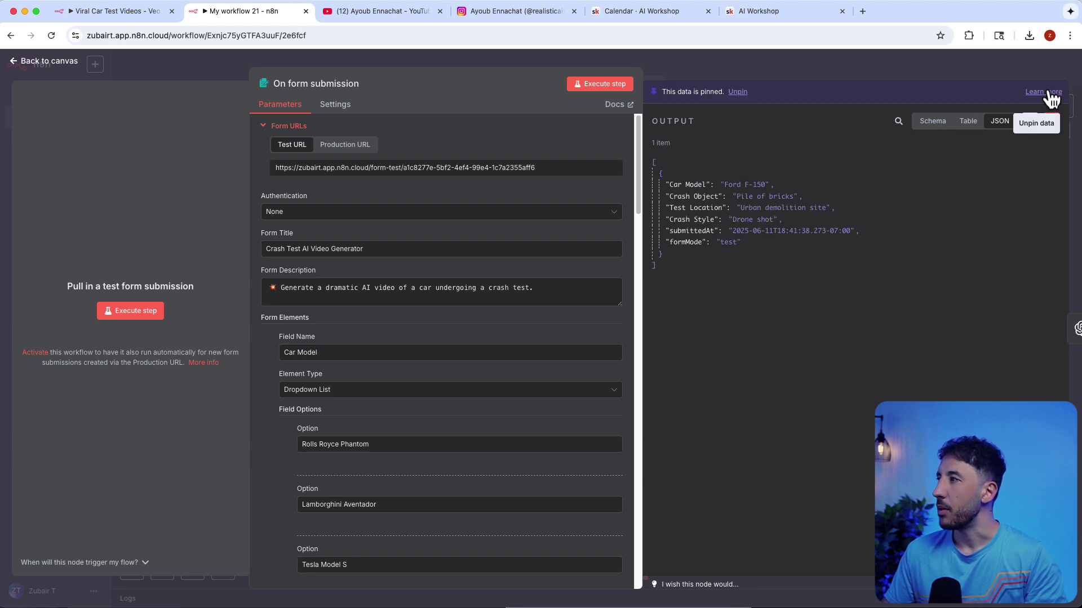
{"action": "left_click", "coordinate": [812, 57]}
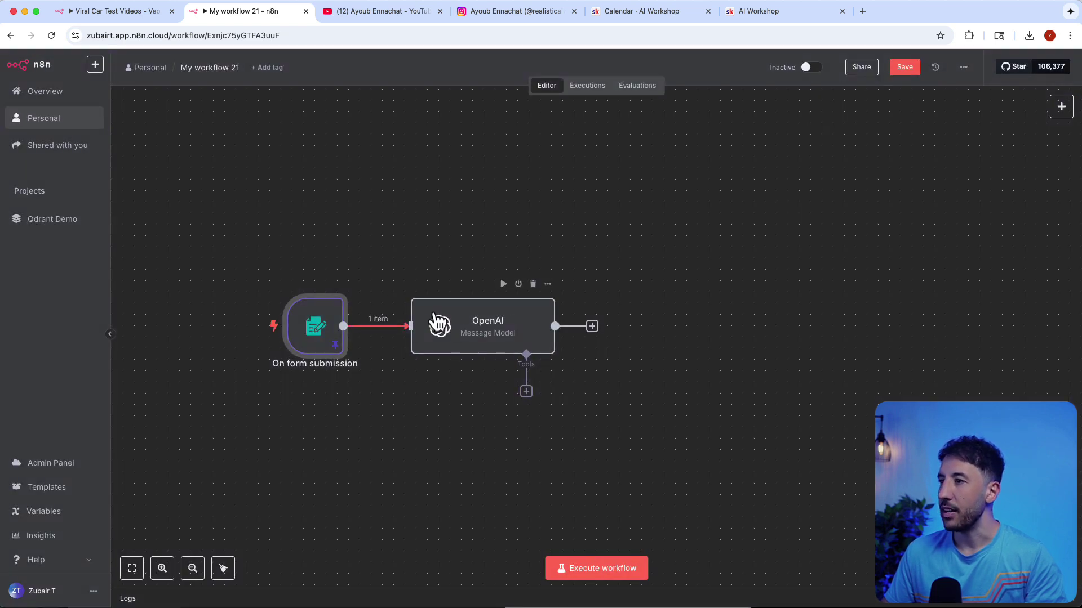
- Set the OpenAI node's prompt as an expression holding the Veo 3 crash test instructions, the four form inputs and the JSON output format
{"action": "double_click", "coordinate": [457, 308]}
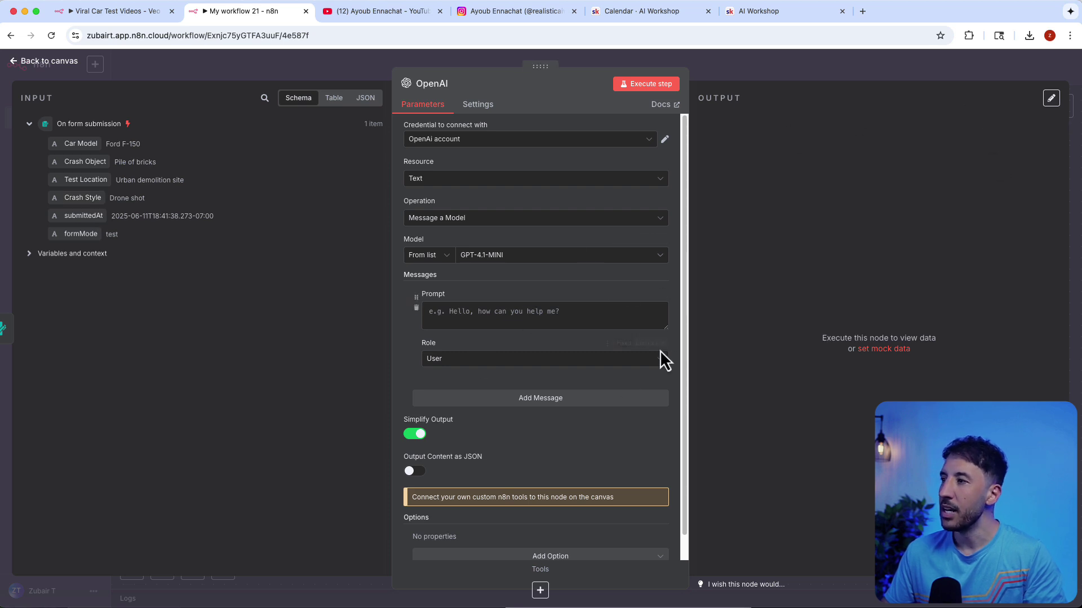
{"action": "left_click", "coordinate": [651, 294]}
{"action": "left_click", "coordinate": [662, 313]}
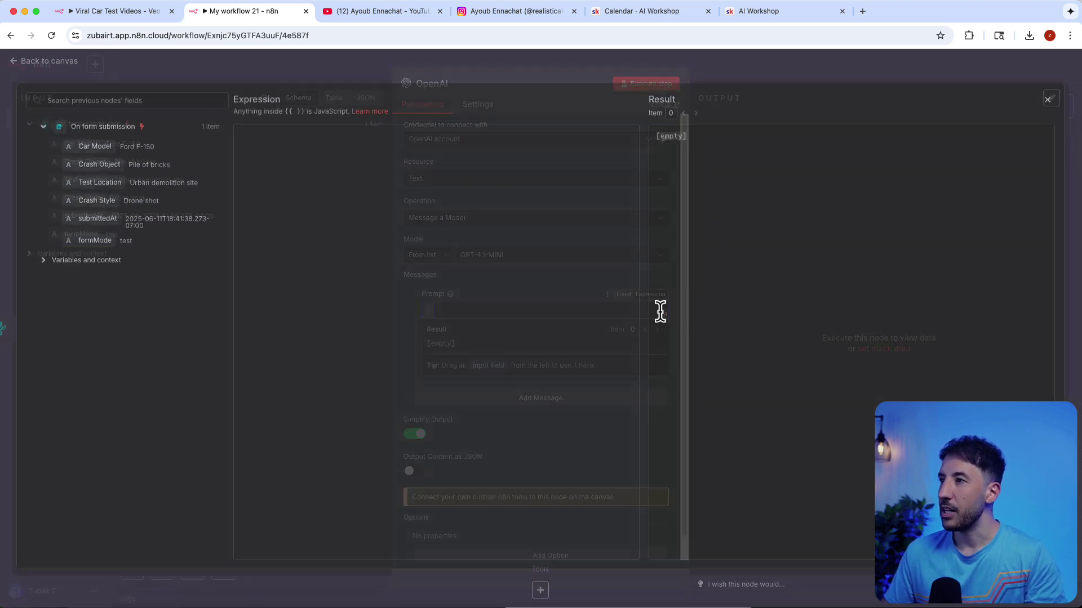
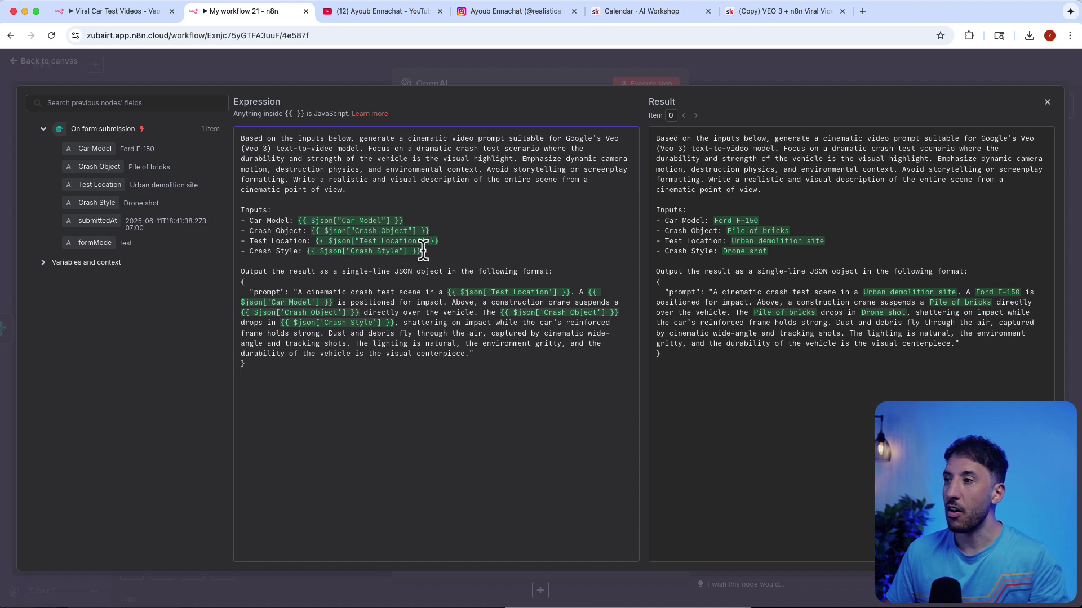
{"action": "left_click_drag", "start_coordinate": [422, 251], "coordinate": [259, 200]}
{"action": "left_click", "coordinate": [421, 191]}
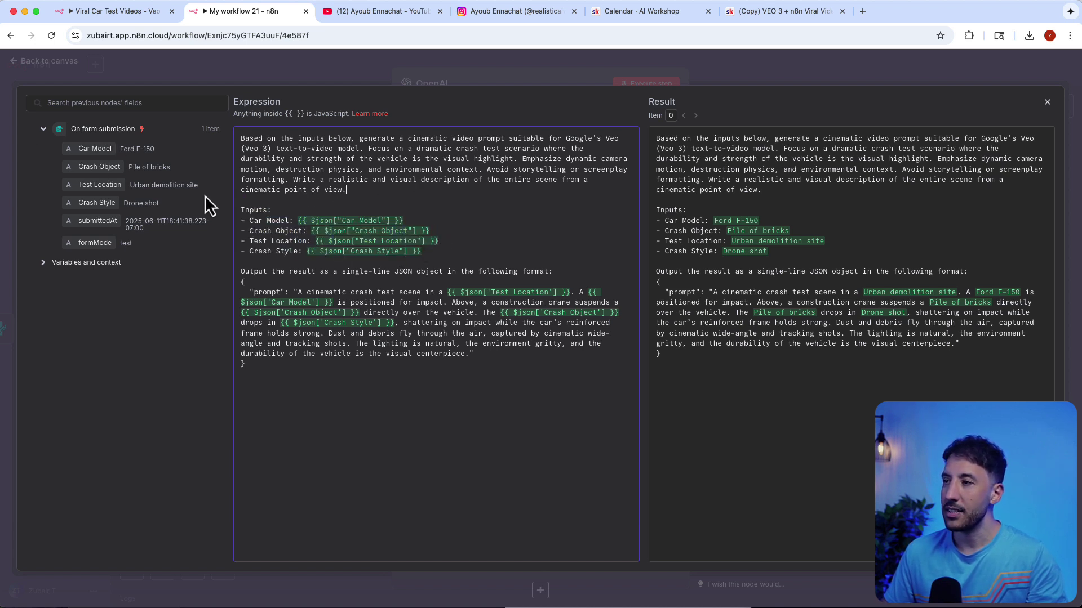
- Try inserting the Car Model form field beside the prompt's existing Car Model expression, and delete the duplicate
{"action": "left_click_drag", "start_coordinate": [94, 149], "coordinate": [437, 220]}
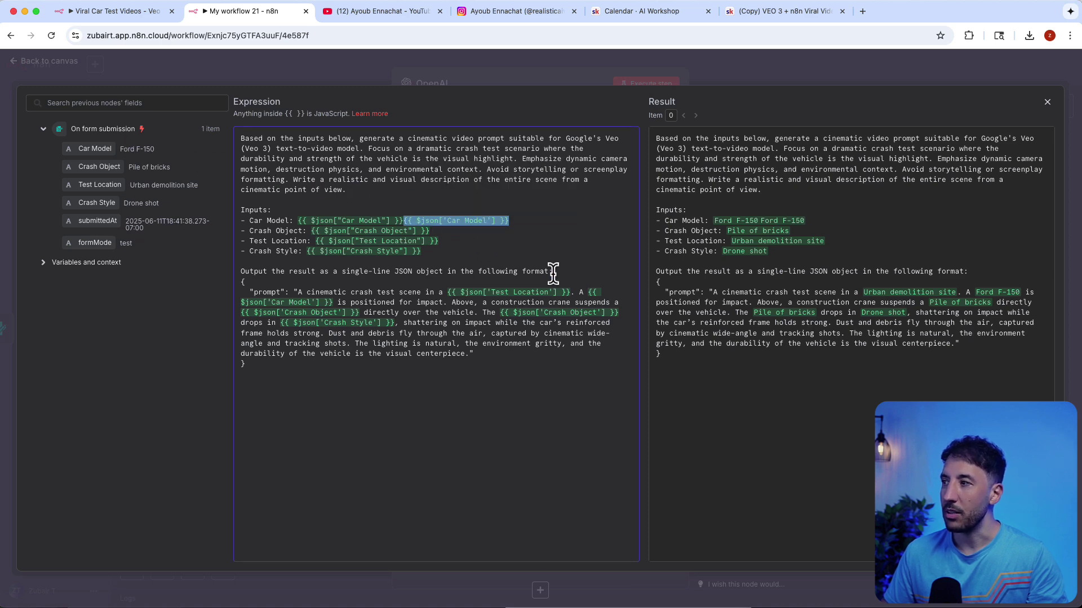
{"action": "left_click_drag", "start_coordinate": [790, 225], "coordinate": [791, 227]}
{"action": "left_click", "coordinate": [563, 214]}
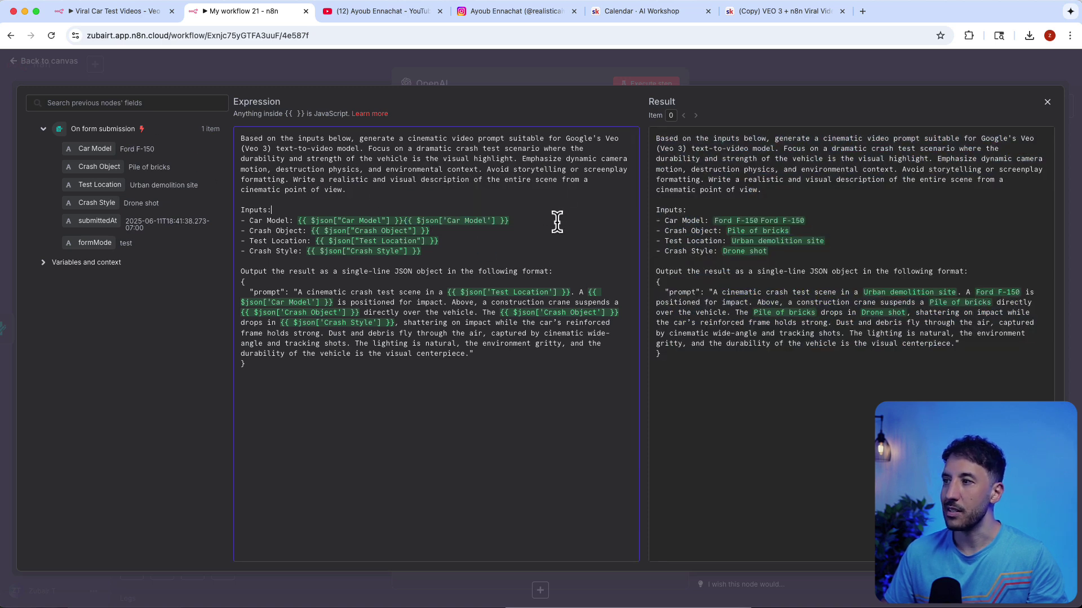
{"action": "triple_click", "coordinate": [443, 219]}
{"action": "left_click", "coordinate": [404, 218], "text": "shift"}
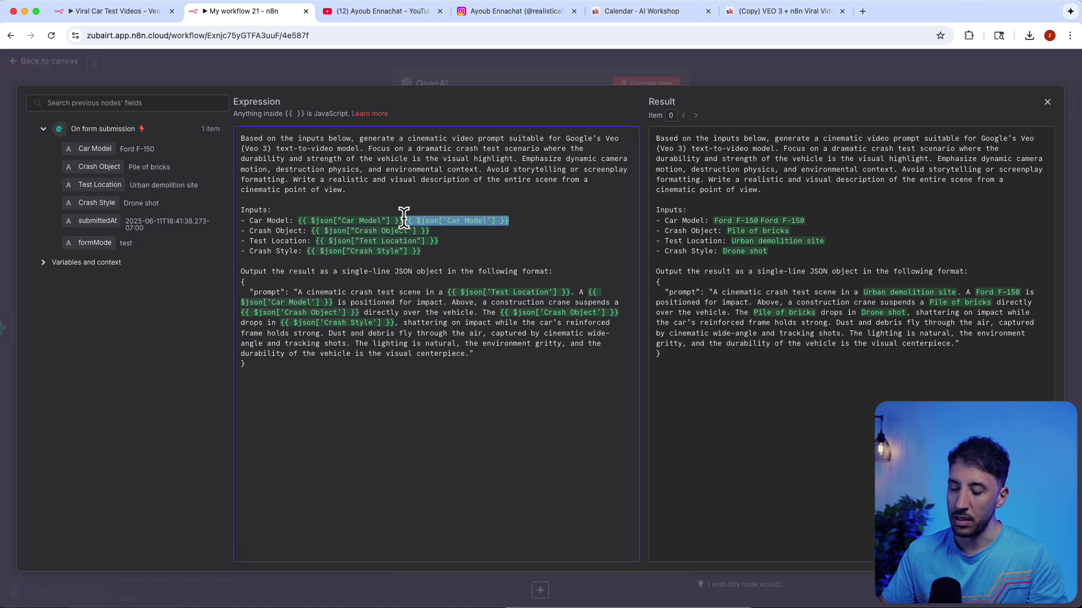
{"action": "key", "text": "BackSpace"}
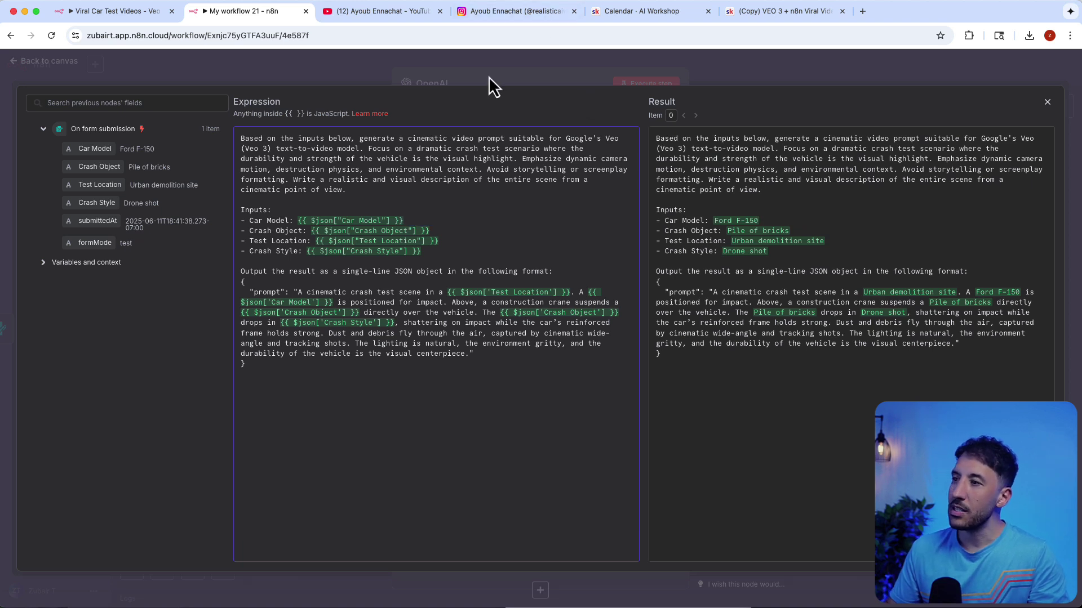
- Review the prompt's opening instruction paragraph and close the expression editor
{"action": "triple_click", "coordinate": [299, 151]}
{"action": "left_click", "coordinate": [273, 149]}
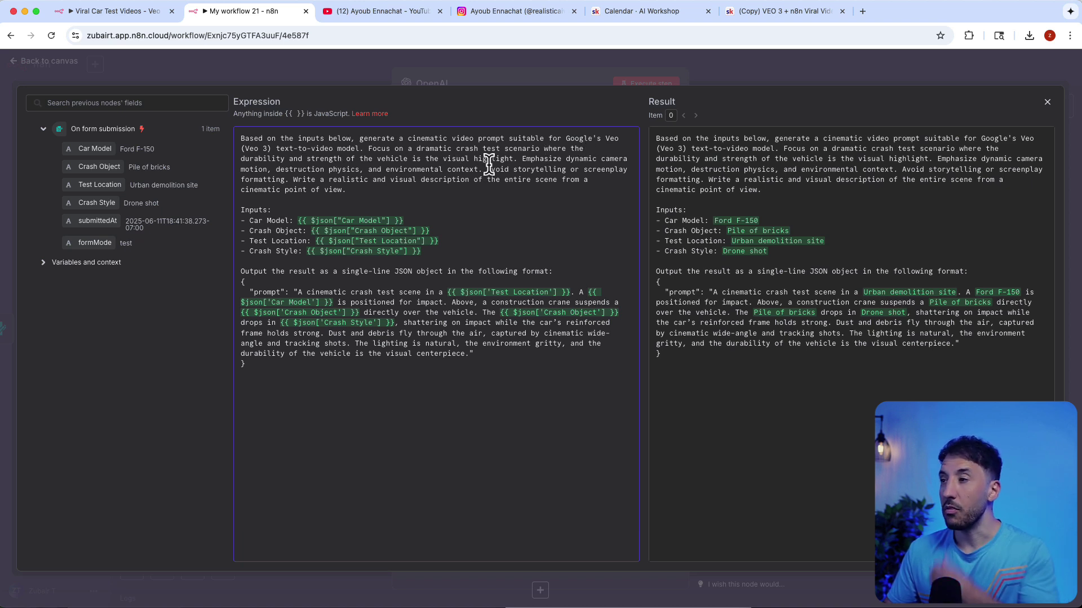
{"action": "triple_click", "coordinate": [508, 158]}
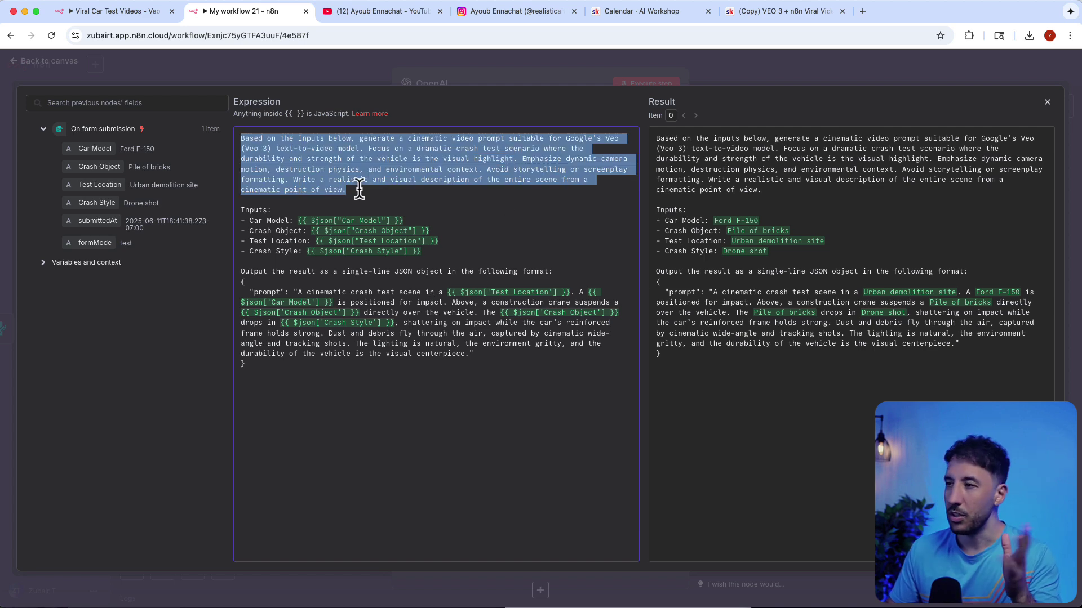
{"action": "left_click", "coordinate": [435, 153]}
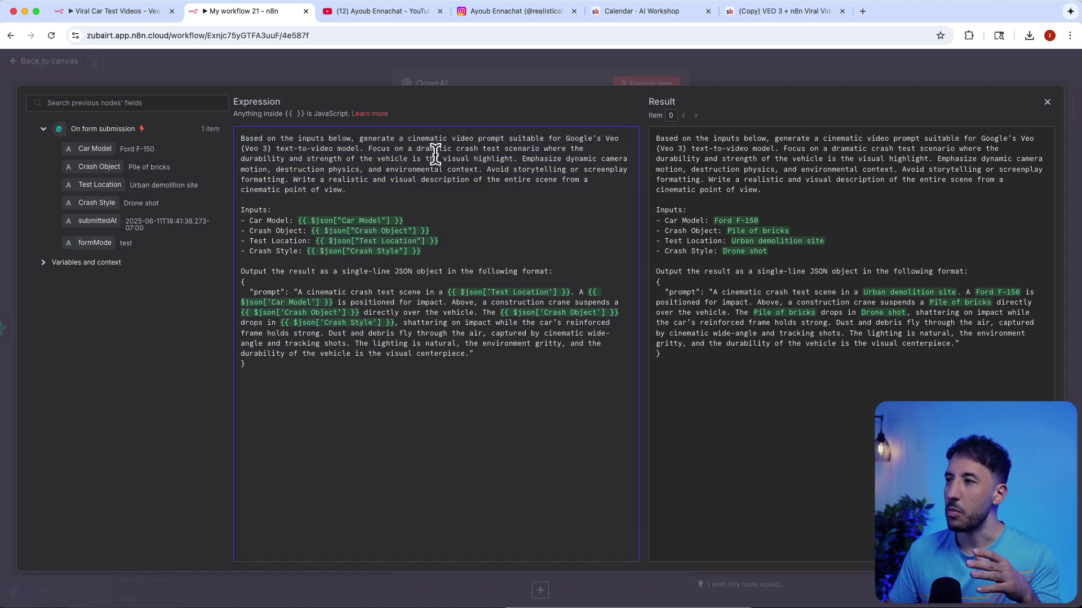
{"action": "left_click", "coordinate": [481, 75]}
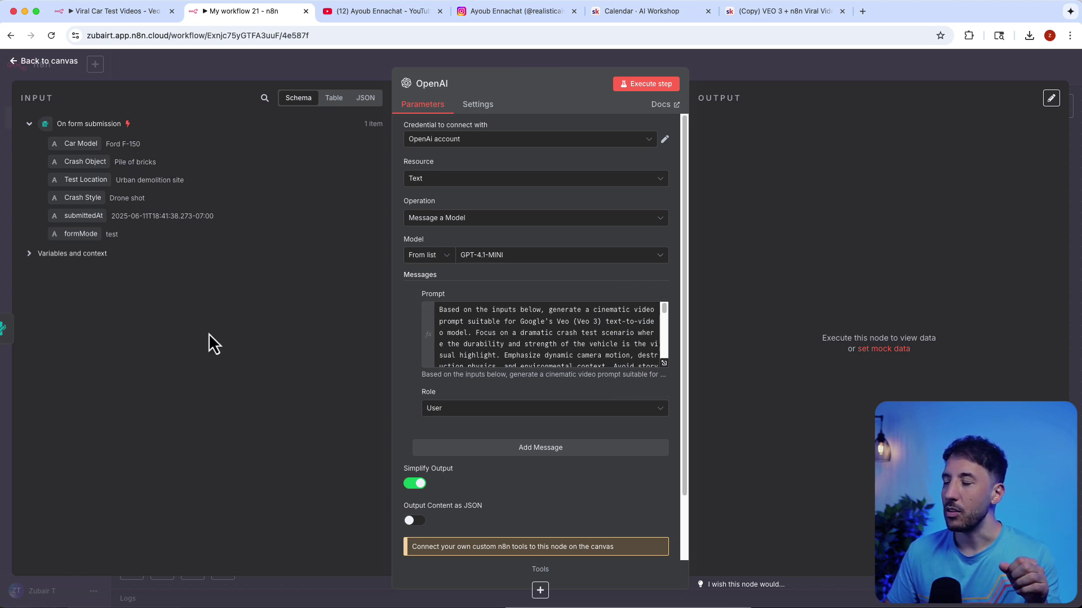
- Enable Output Content as JSON for the OpenAI node, execute the node and return to the canvas
{"action": "scroll", "coordinate": [479, 338], "scroll_direction": "down", "scroll_amount": 3}
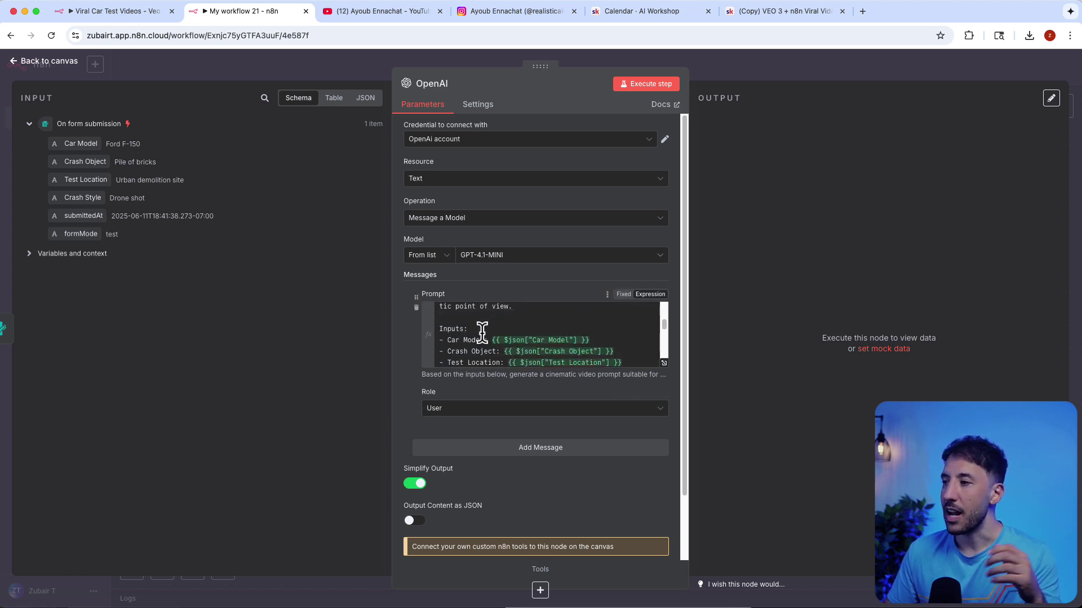
{"action": "left_click", "coordinate": [410, 521]}
{"action": "scroll", "coordinate": [459, 410], "scroll_direction": "down", "scroll_amount": 2}
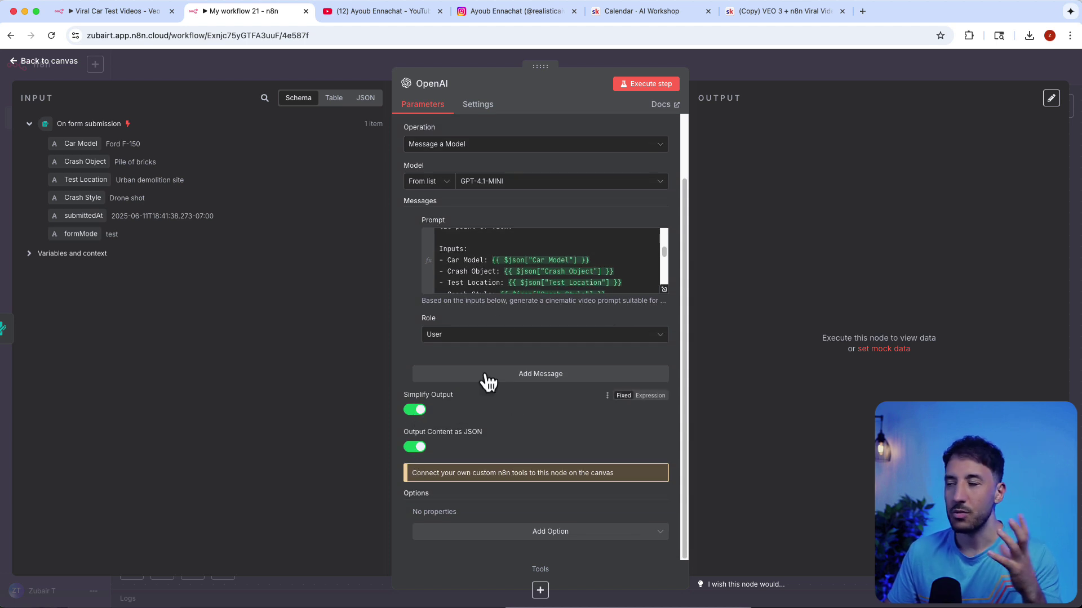
{"action": "scroll", "coordinate": [553, 259], "scroll_direction": "down", "scroll_amount": 10}
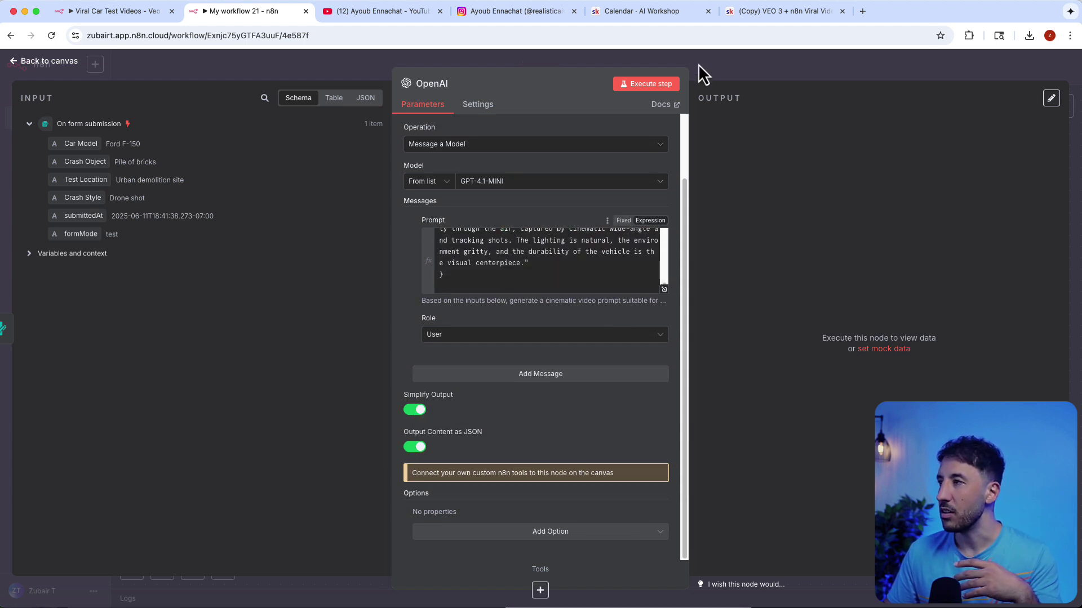
{"action": "left_click", "coordinate": [658, 84]}
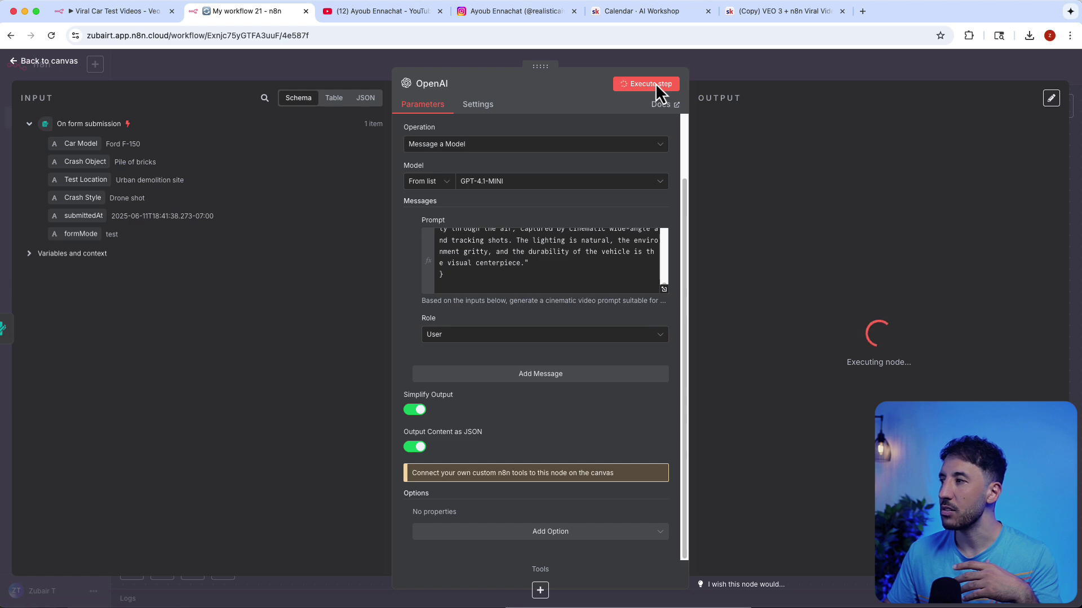
{"action": "left_click", "coordinate": [730, 68]}
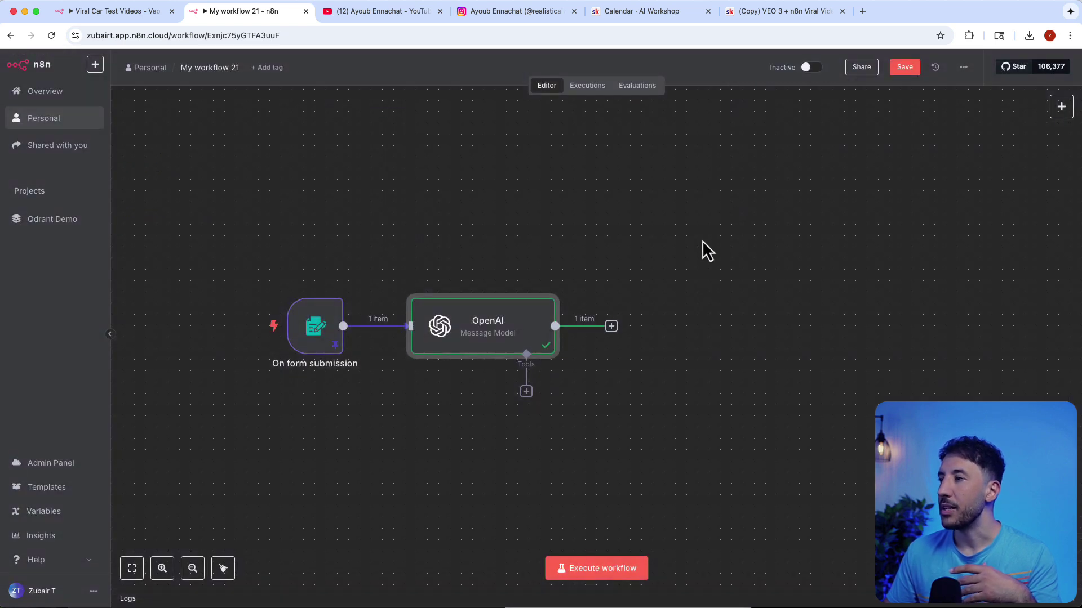
- Examine the video prompt generated in the OpenAI node's output and return to the canvas
{"action": "double_click", "coordinate": [523, 333]}
{"action": "left_click", "coordinate": [795, 212]}
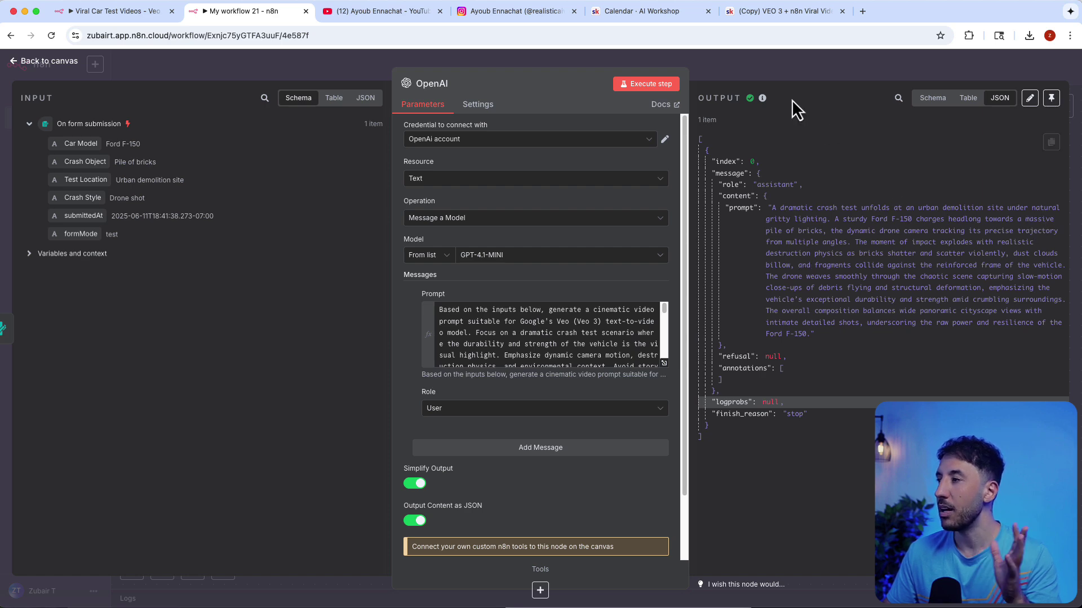
{"action": "left_click", "coordinate": [796, 55]}
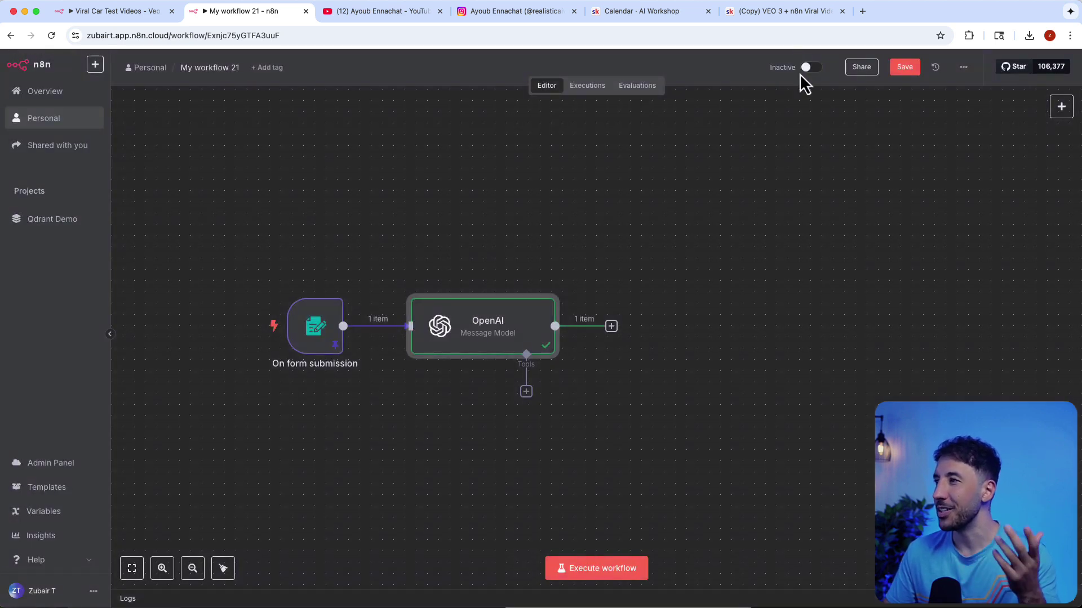
- Move the OpenAI node slightly closer to the form trigger and add an HTTP Request node after it
{"action": "left_click", "coordinate": [600, 442]}
{"action": "mouse_move", "coordinate": [447, 337]}
{"action": "left_mouse_down"}
{"action": "mouse_move", "coordinate": [391, 336]}
{"action": "mouse_move", "coordinate": [435, 337]}
{"action": "left_mouse_up"}
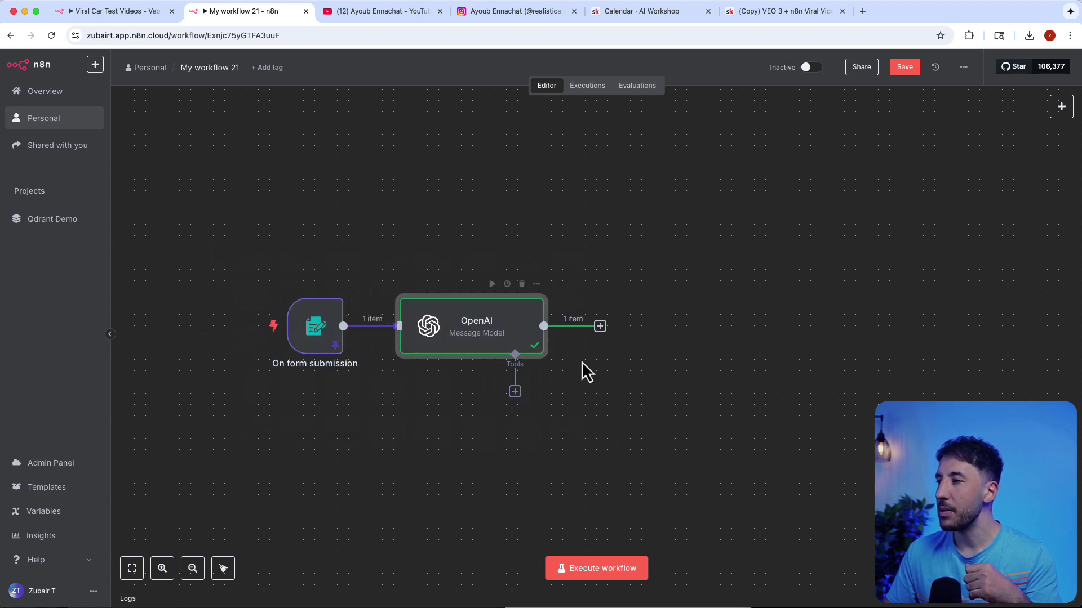
{"action": "left_click", "coordinate": [600, 326]}
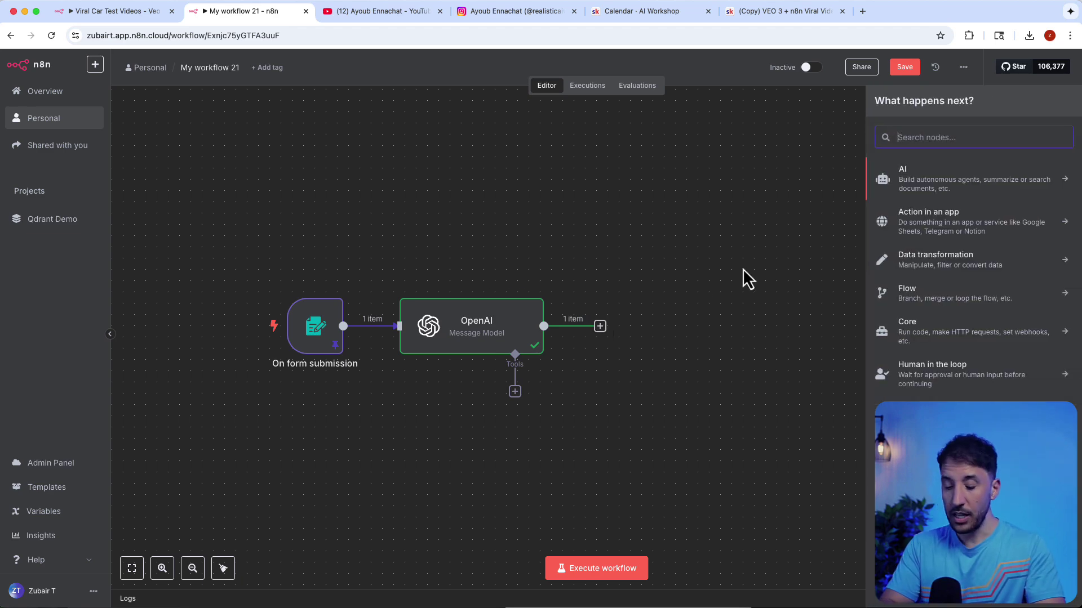
{"action": "type", "text": "htt"}
{"action": "left_click", "coordinate": [1007, 178]}
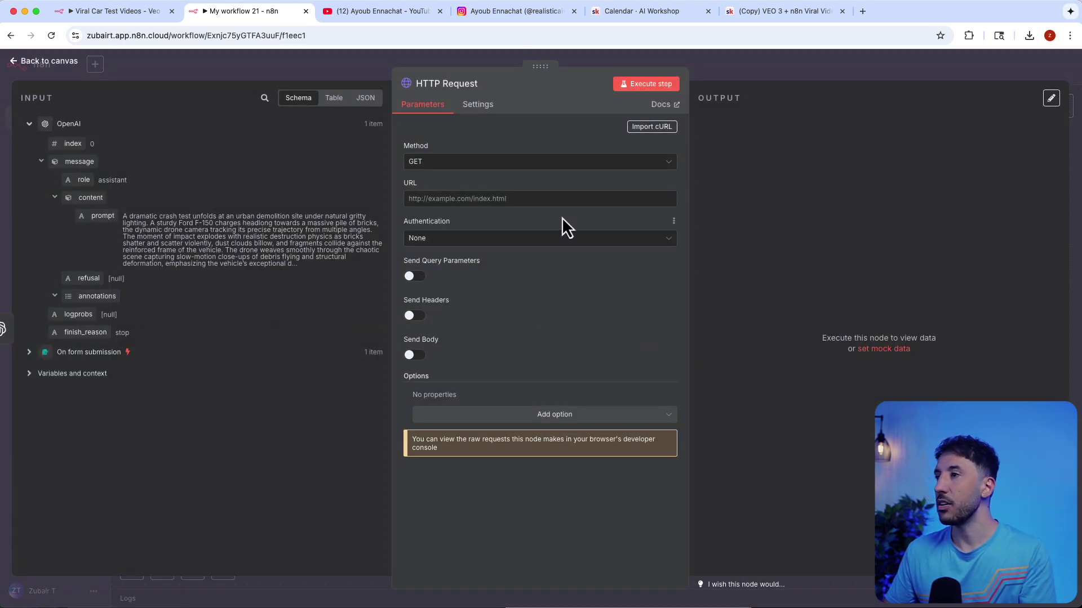
{"action": "left_click", "coordinate": [486, 168]}
{"action": "left_click", "coordinate": [857, 177]}
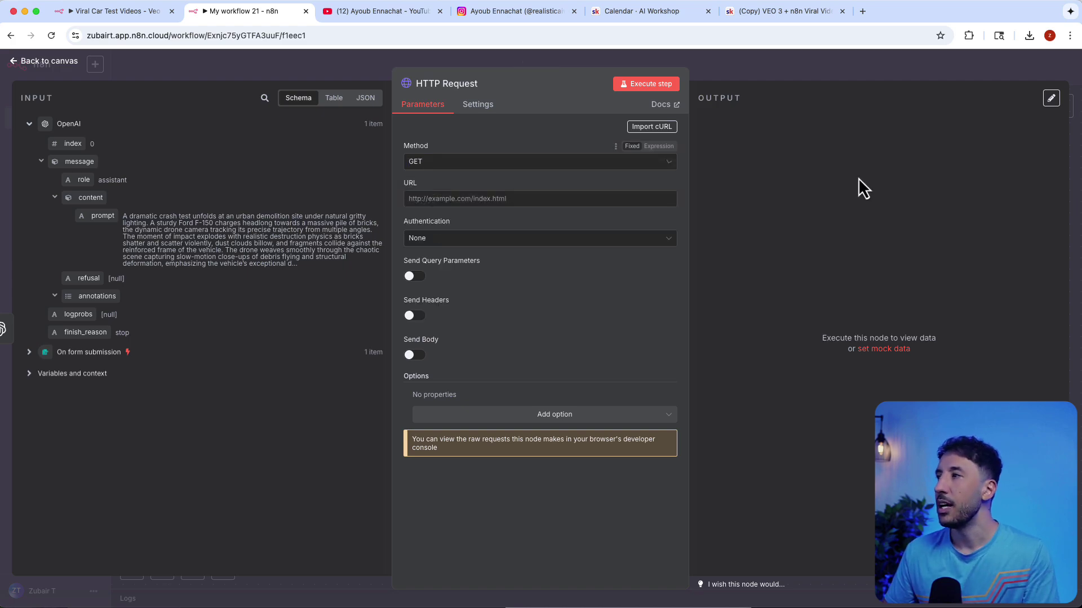
- Find the Fal.ai Create Video Endpoint in the AI Workshop classroom page's resources and open its link
{"action": "left_click", "coordinate": [758, 12]}
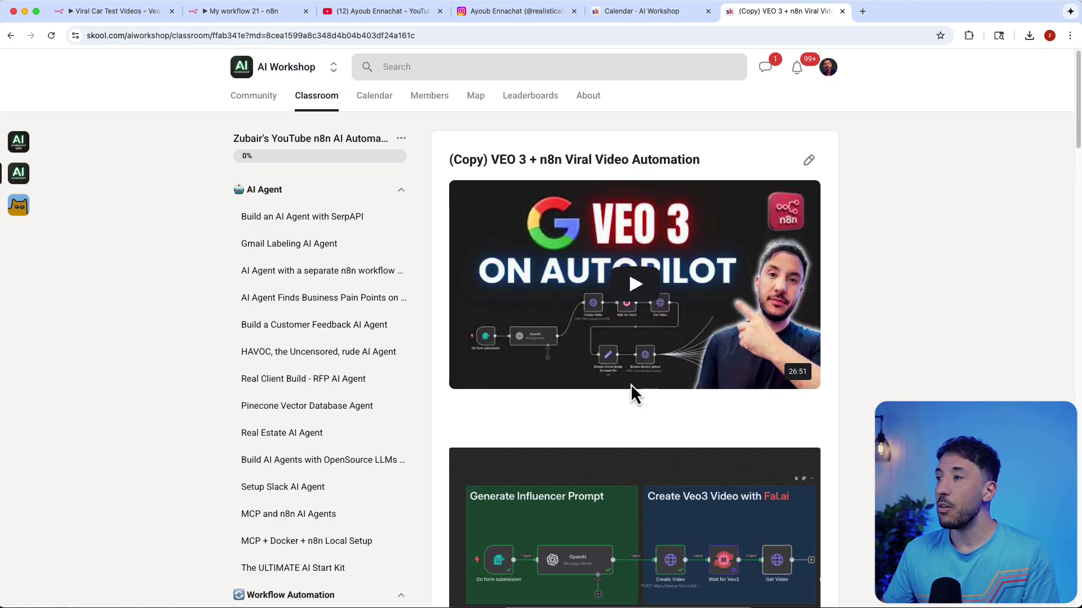
{"action": "scroll", "coordinate": [632, 385], "scroll_direction": "up", "scroll_amount": 4}
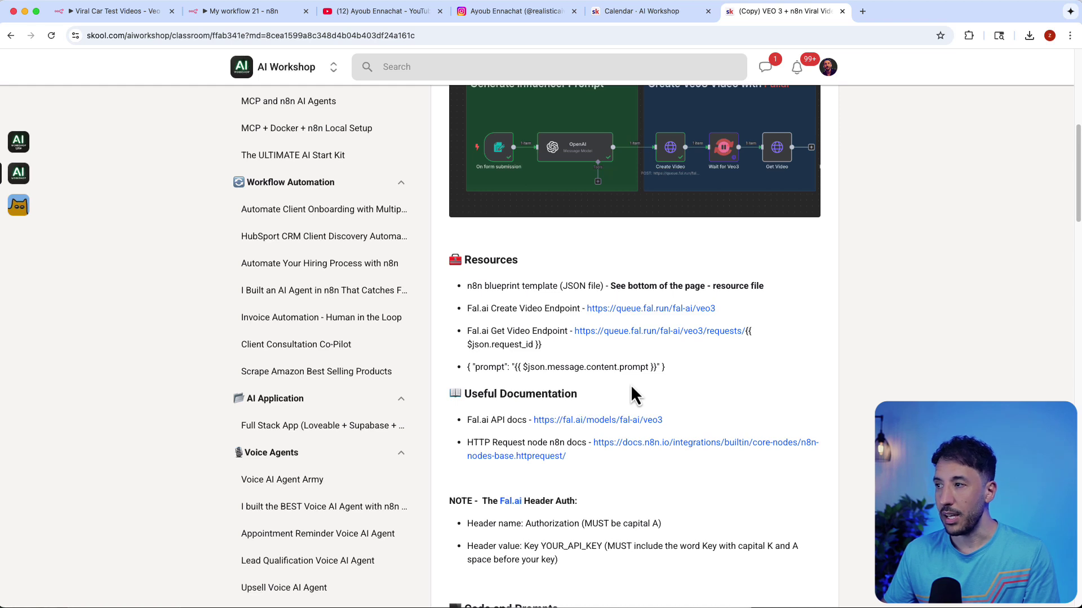
{"action": "left_click", "coordinate": [627, 314]}
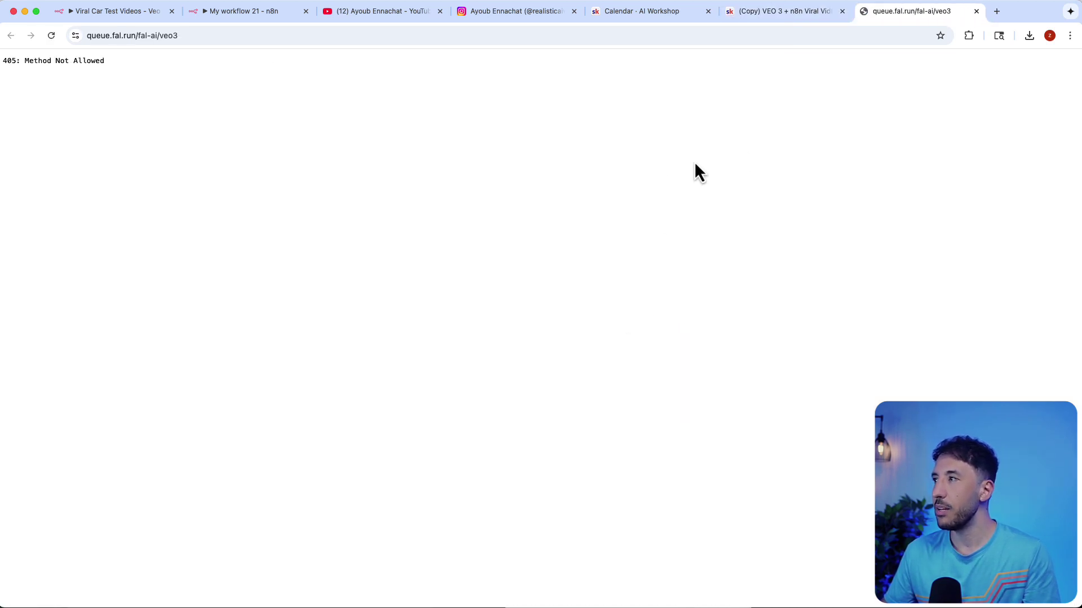
- Close the endpoint page, open the Fal.ai API docs for Veo 3 from the classroom resources and examine the model's pricing
{"action": "left_click", "coordinate": [976, 12]}
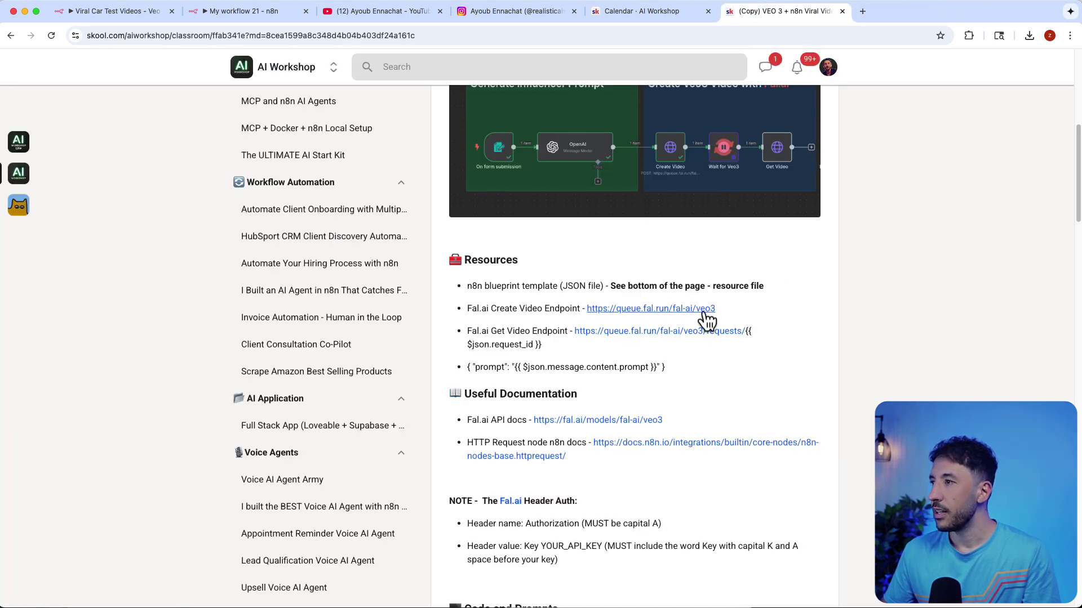
{"action": "left_click", "coordinate": [647, 424]}
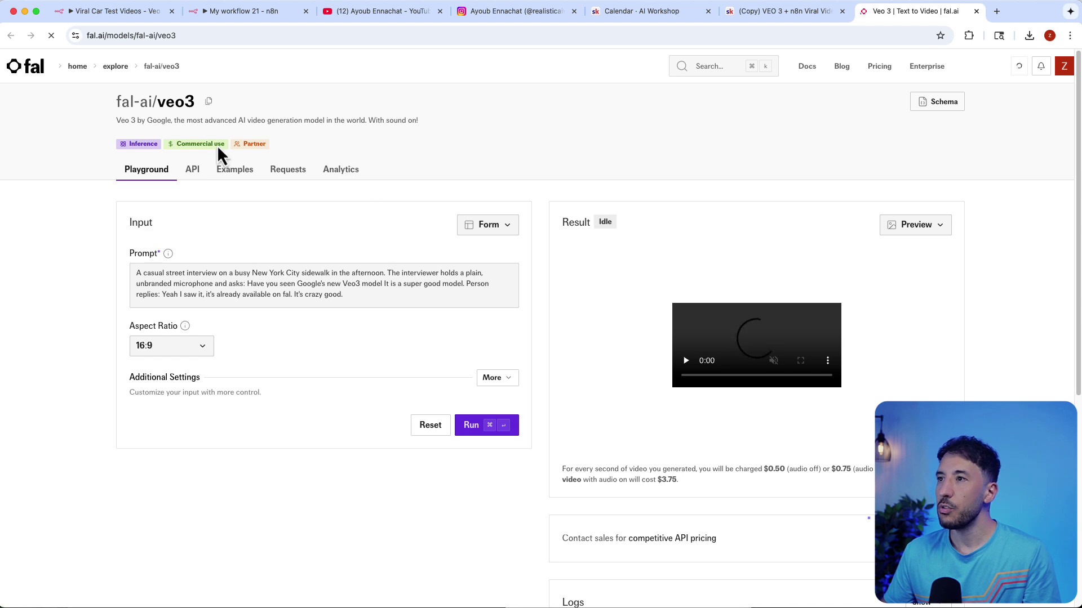
{"action": "double_click", "coordinate": [157, 102]}
{"action": "left_click", "coordinate": [60, 125]}
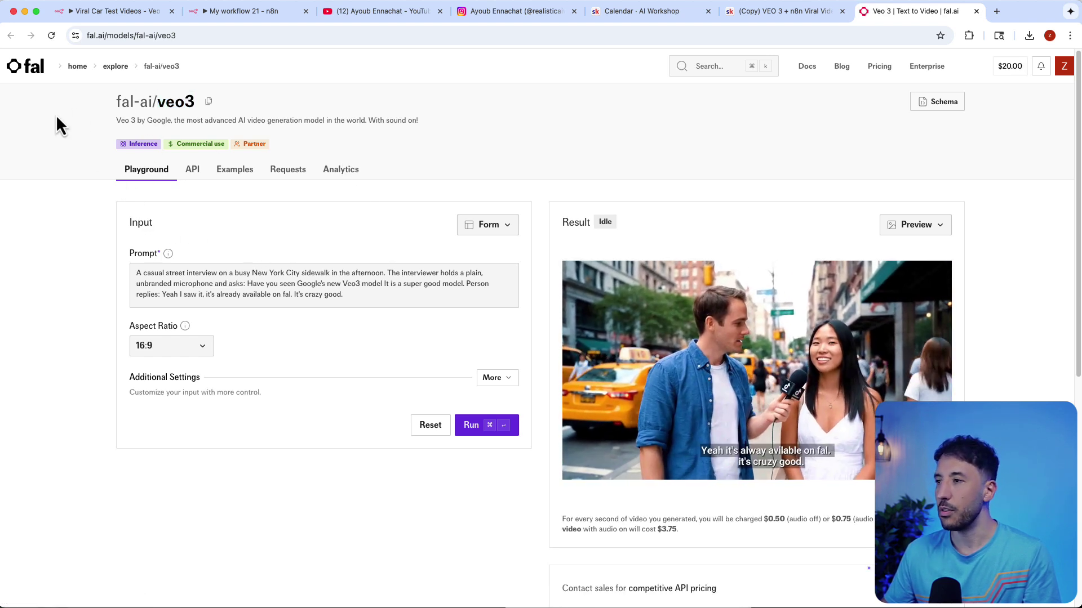
{"action": "triple_click", "coordinate": [644, 516]}
{"action": "left_click", "coordinate": [656, 524]}
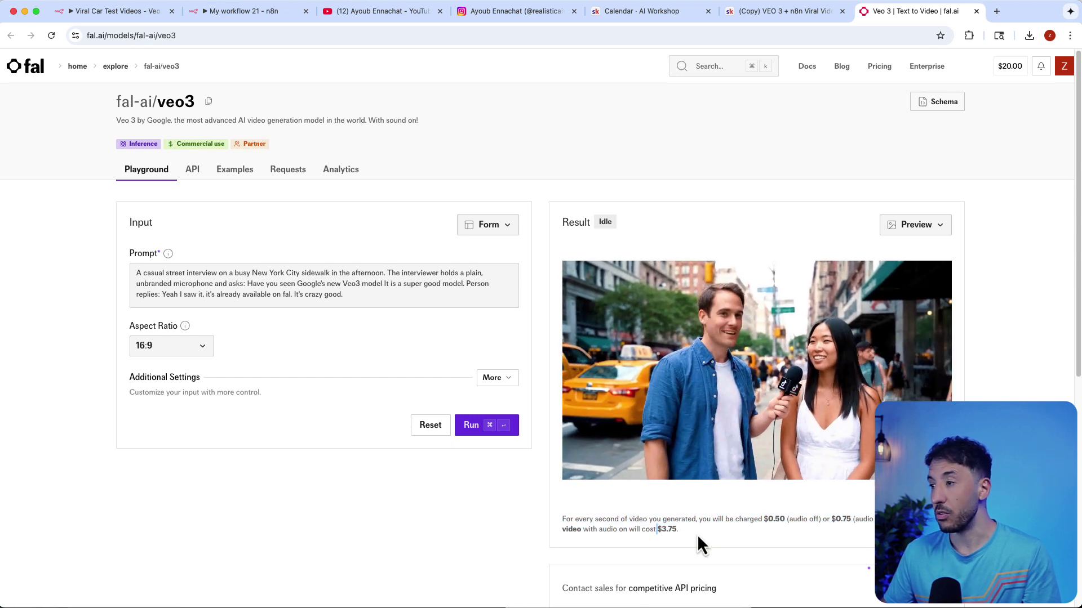
{"action": "scroll", "coordinate": [698, 534], "scroll_direction": "down", "scroll_amount": 2}
{"action": "left_click_drag", "start_coordinate": [661, 466], "coordinate": [685, 470]}
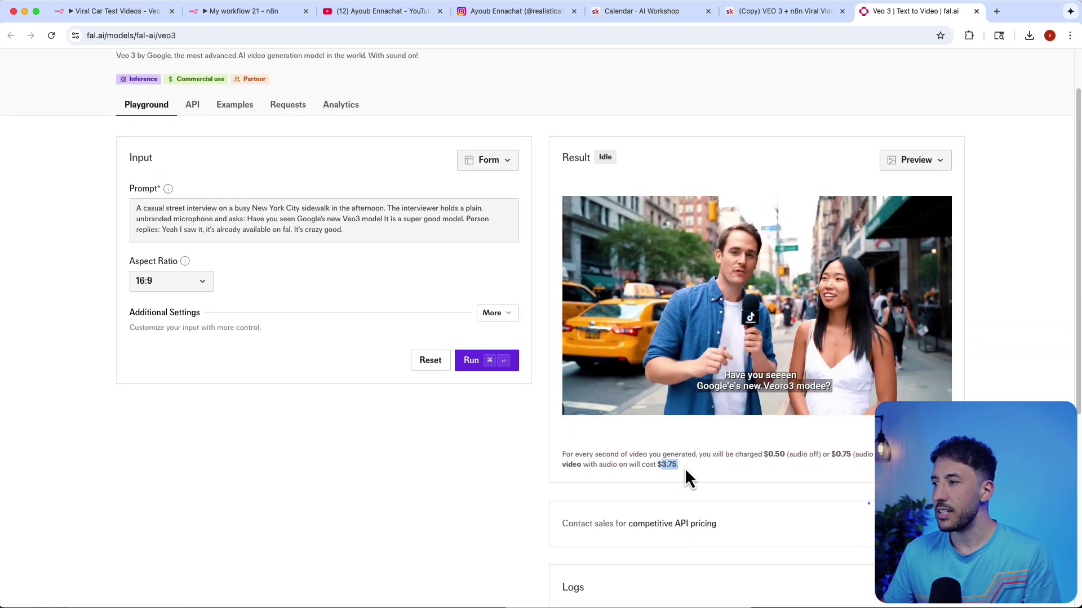
{"action": "left_click", "coordinate": [685, 468]}
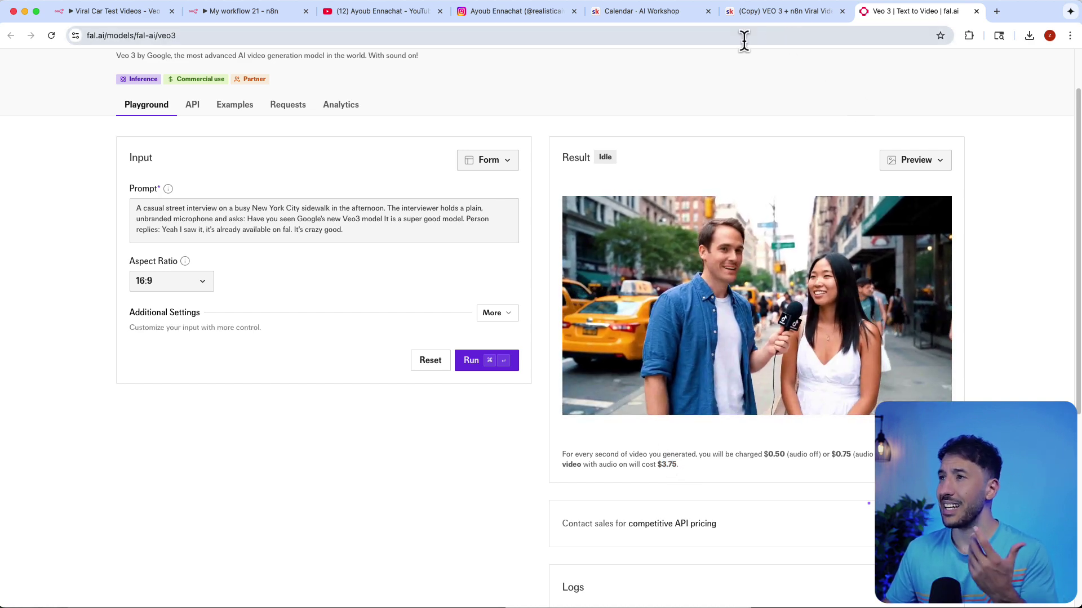
- Review the creator's crash test reels on Instagram and shorts on YouTube, and return to the Fal.ai Veo 3 page
{"action": "left_click", "coordinate": [521, 16]}
{"action": "scroll", "coordinate": [552, 357], "scroll_direction": "down", "scroll_amount": 2}
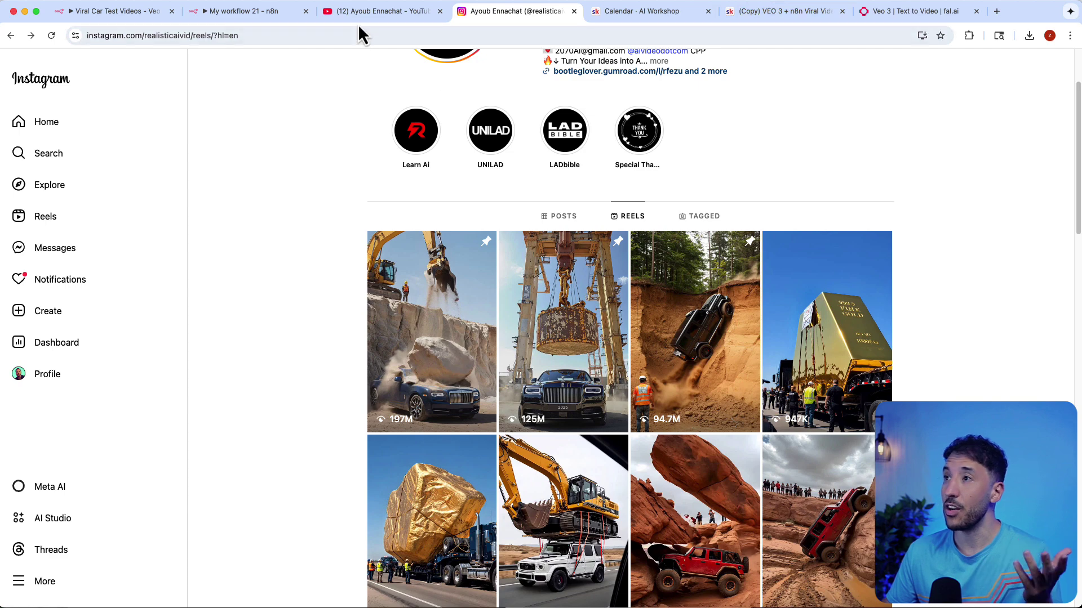
{"action": "left_click", "coordinate": [372, 12]}
{"action": "scroll", "coordinate": [360, 383], "scroll_direction": "down", "scroll_amount": 1}
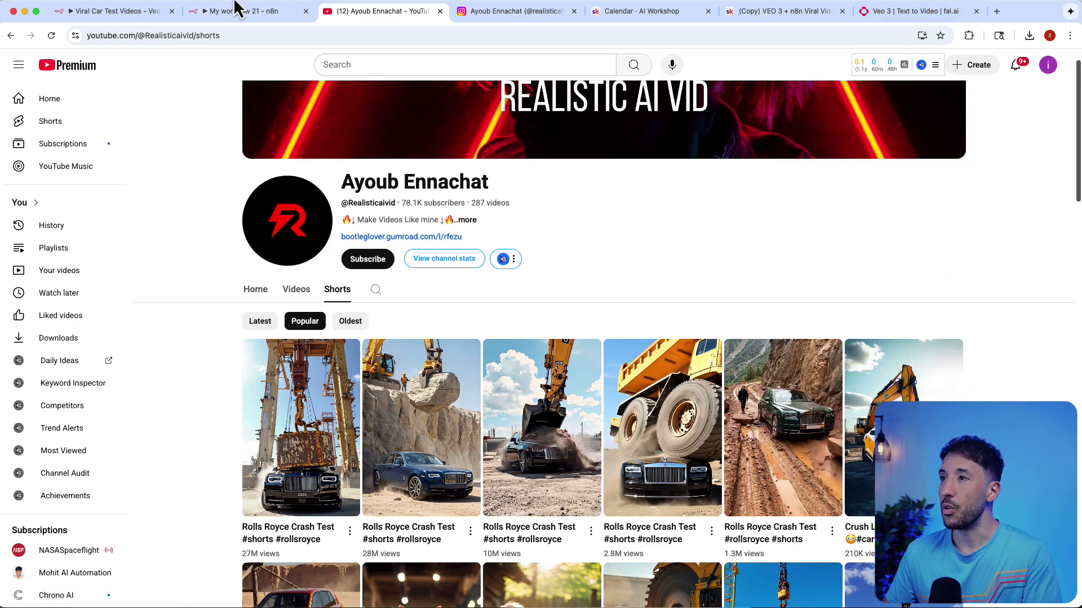
{"action": "left_click", "coordinate": [222, 11]}
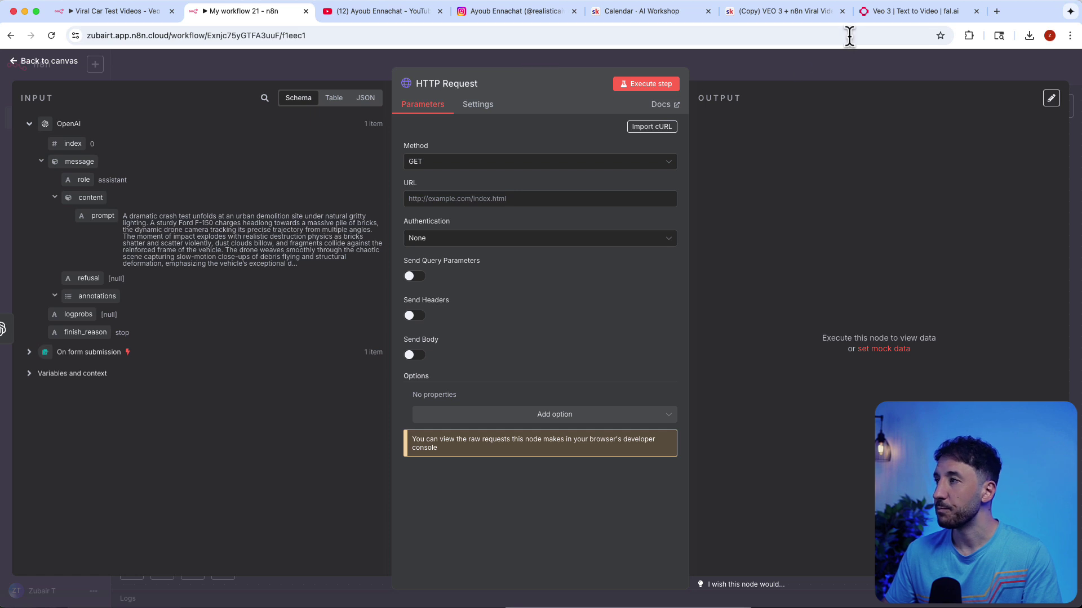
{"action": "left_click", "coordinate": [875, 17]}
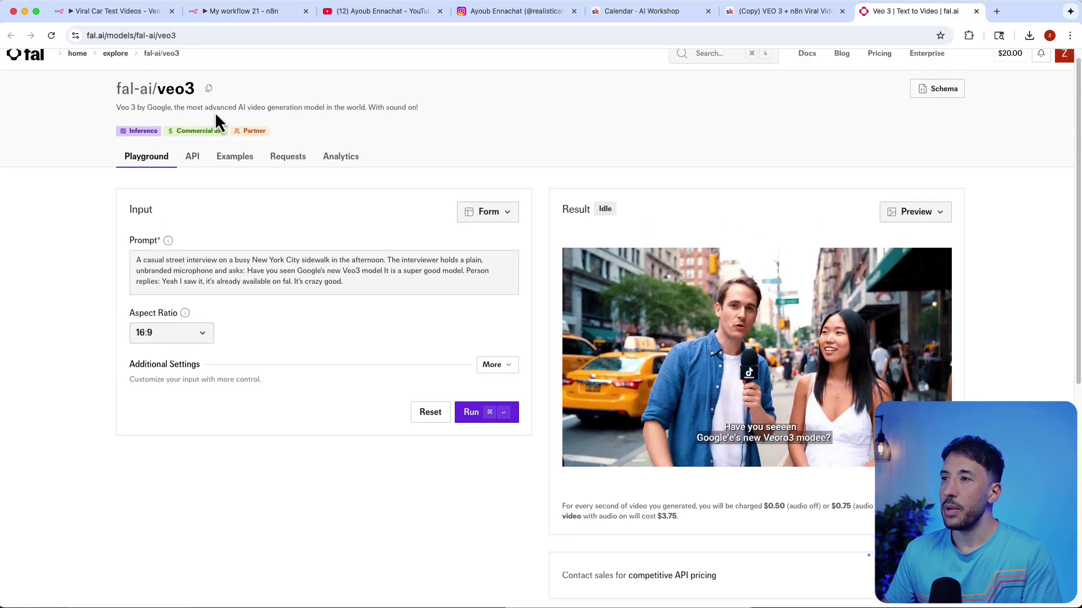
{"action": "scroll", "coordinate": [219, 121], "scroll_direction": "up", "scroll_amount": 1}
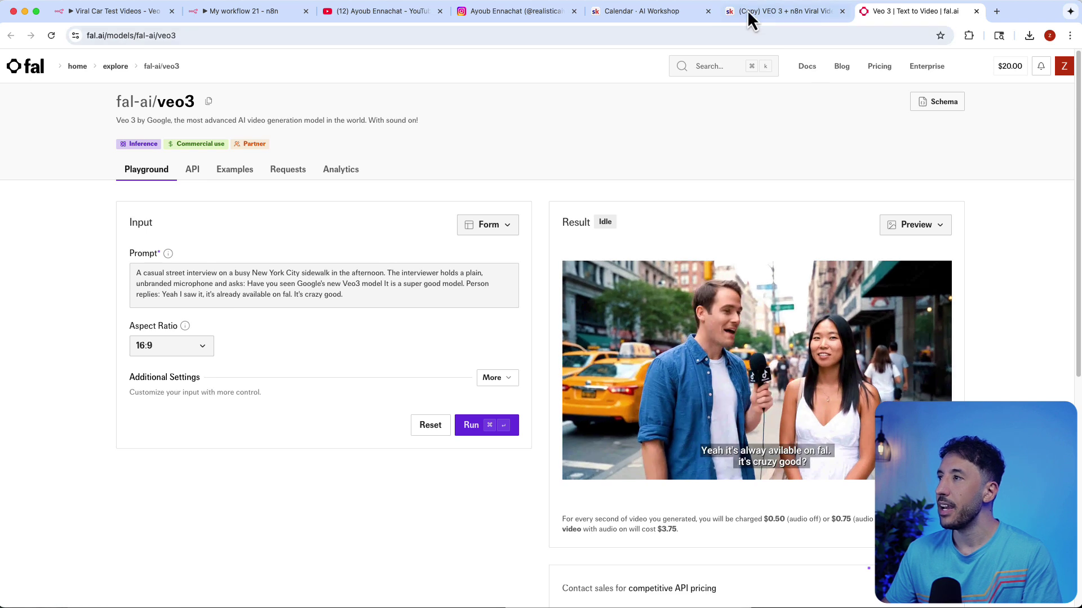
- Return to My workflow 21 and set the HTTP Request node's method to POST
{"action": "left_click", "coordinate": [215, 16]}
{"action": "left_click", "coordinate": [480, 164]}
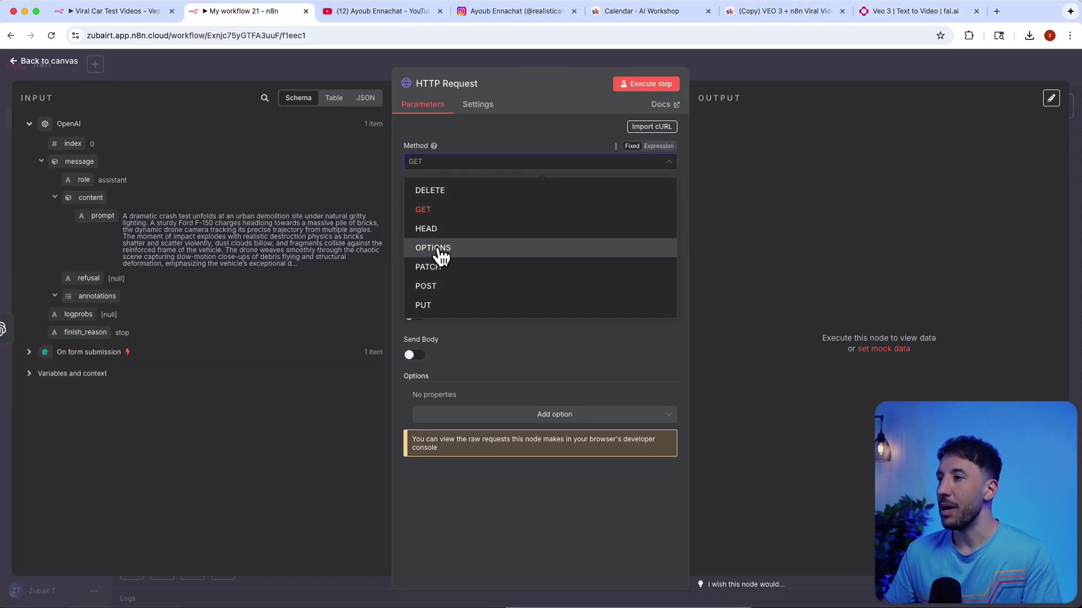
{"action": "left_click", "coordinate": [433, 286]}
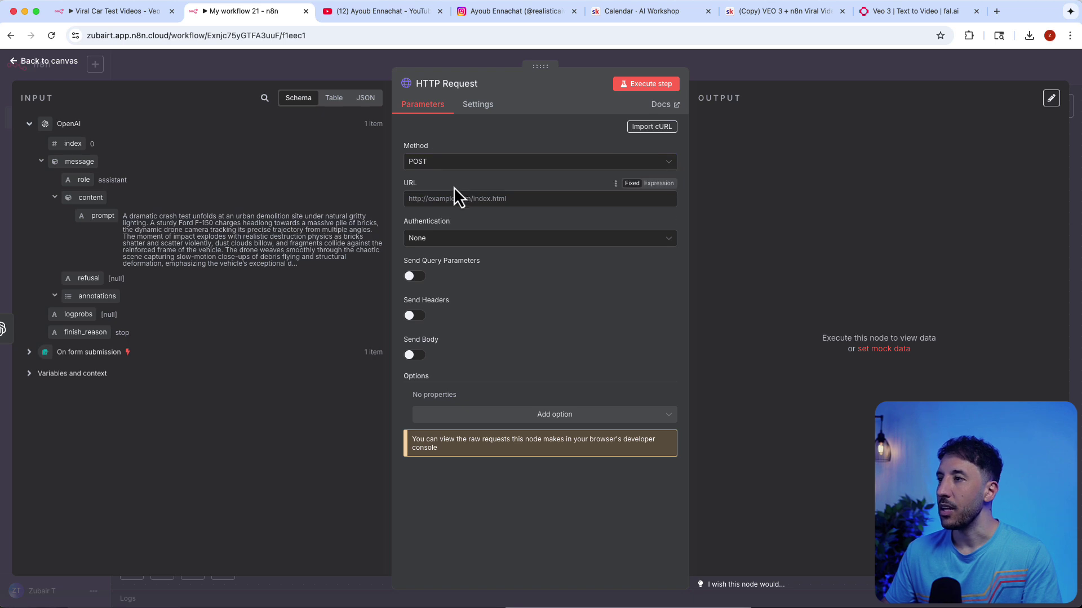
{"action": "left_click", "coordinate": [454, 198]}
{"action": "left_click", "coordinate": [790, 11]}
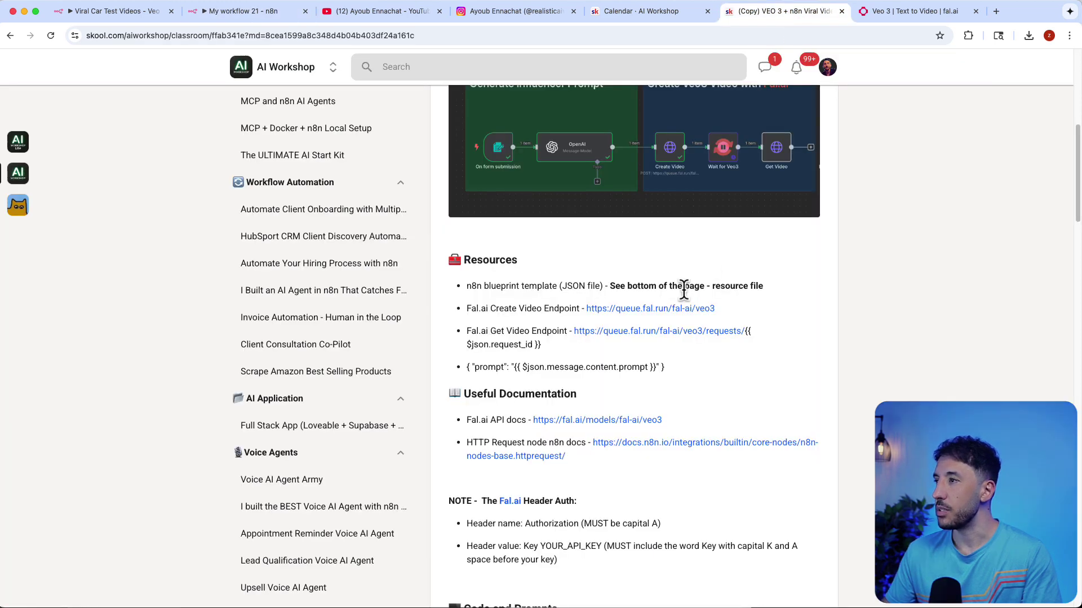
{"action": "left_click_drag", "start_coordinate": [715, 309], "coordinate": [580, 314]}
{"action": "key", "text": "super+c"}
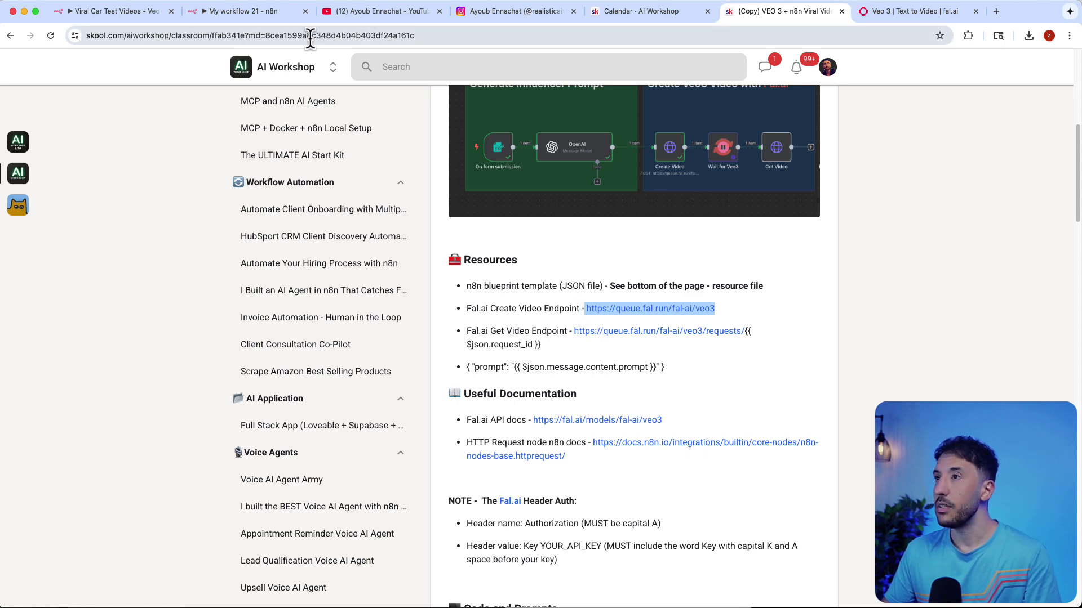
{"action": "left_click", "coordinate": [872, 12]}
{"action": "left_click", "coordinate": [151, 15]}
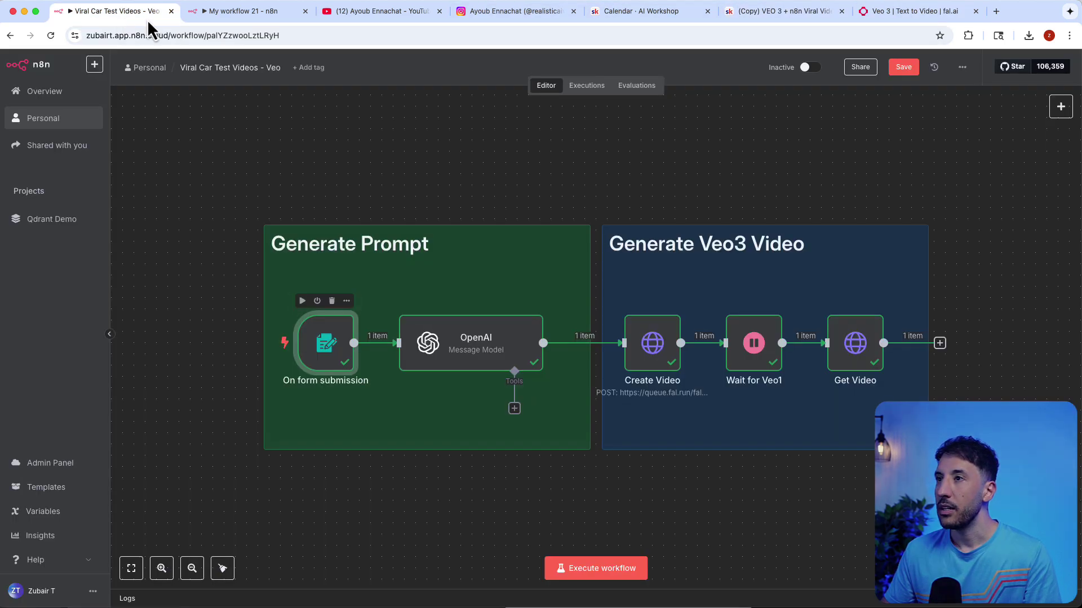
{"action": "left_click", "coordinate": [219, 17]}
{"action": "key", "text": "super+v"}
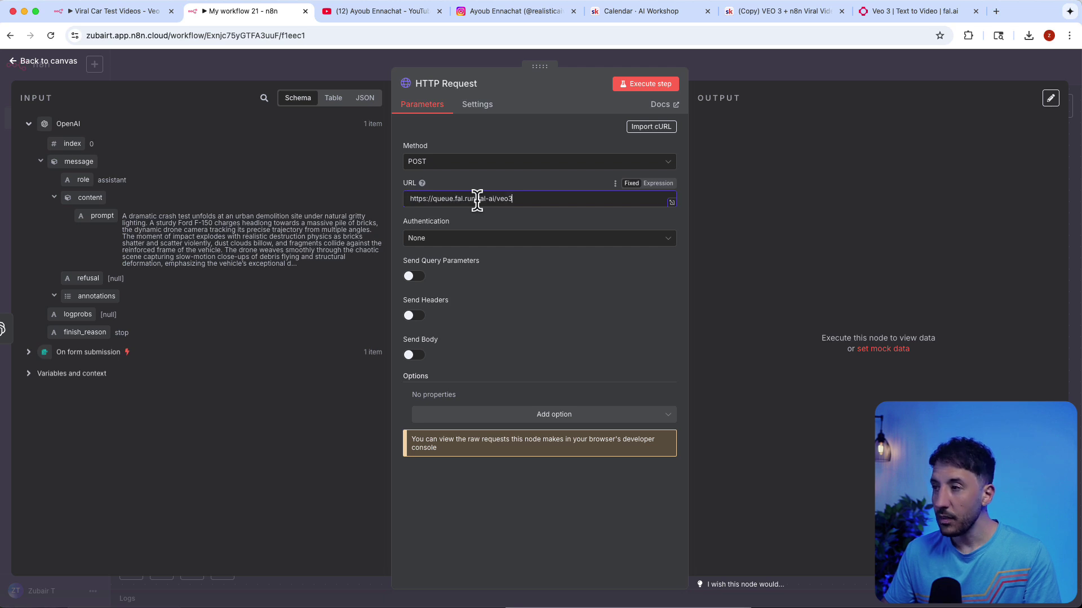
- Set the HTTP Request node's authentication to Generic Credential Type with Header Auth as the generic auth type
{"action": "left_click", "coordinate": [480, 240]}
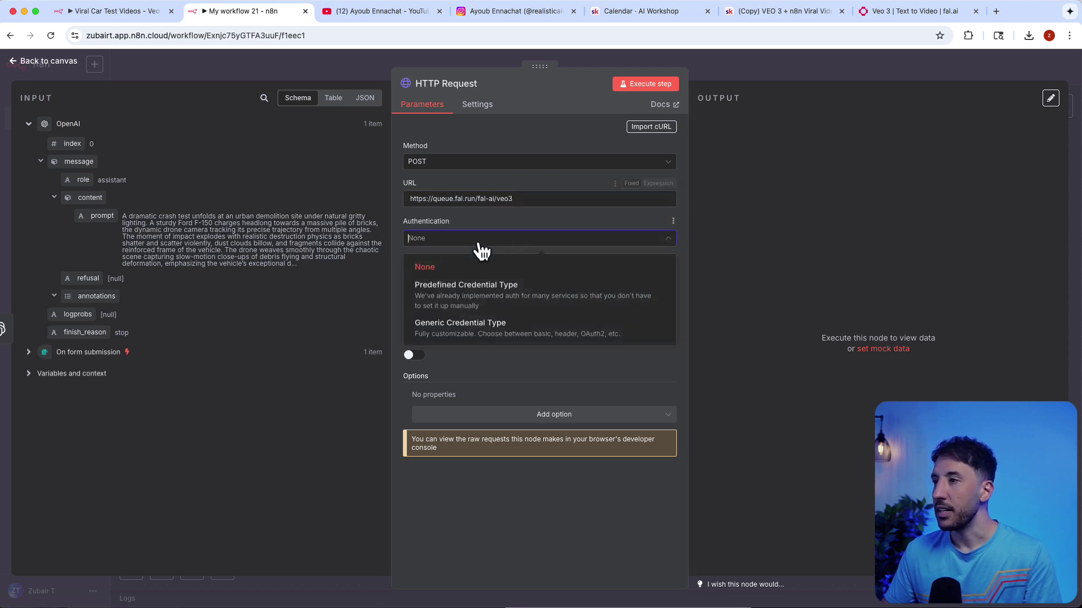
{"action": "left_click", "coordinate": [463, 325]}
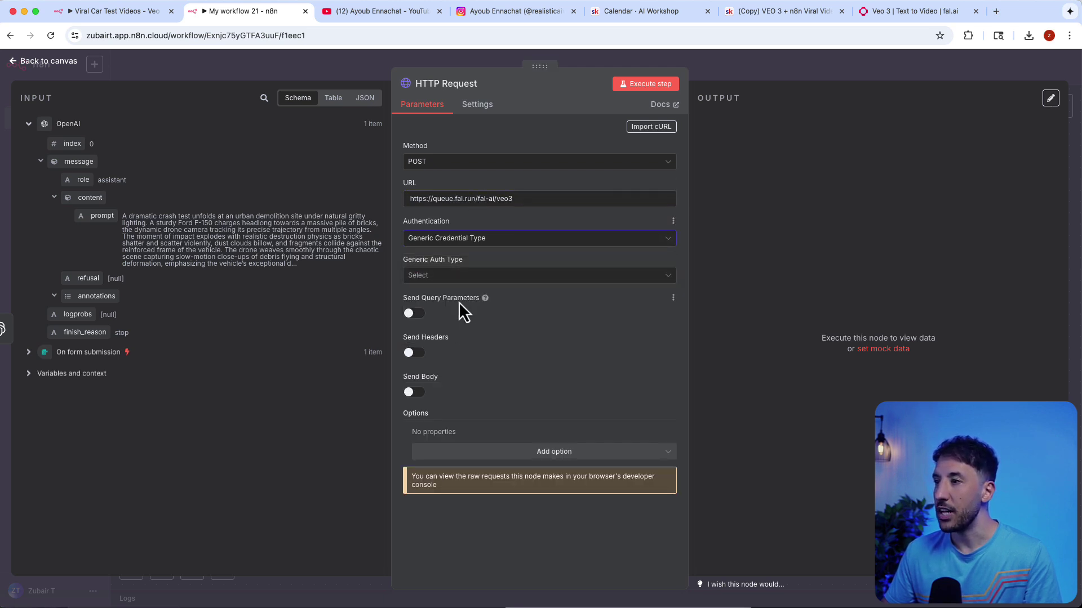
{"action": "left_click", "coordinate": [472, 276]}
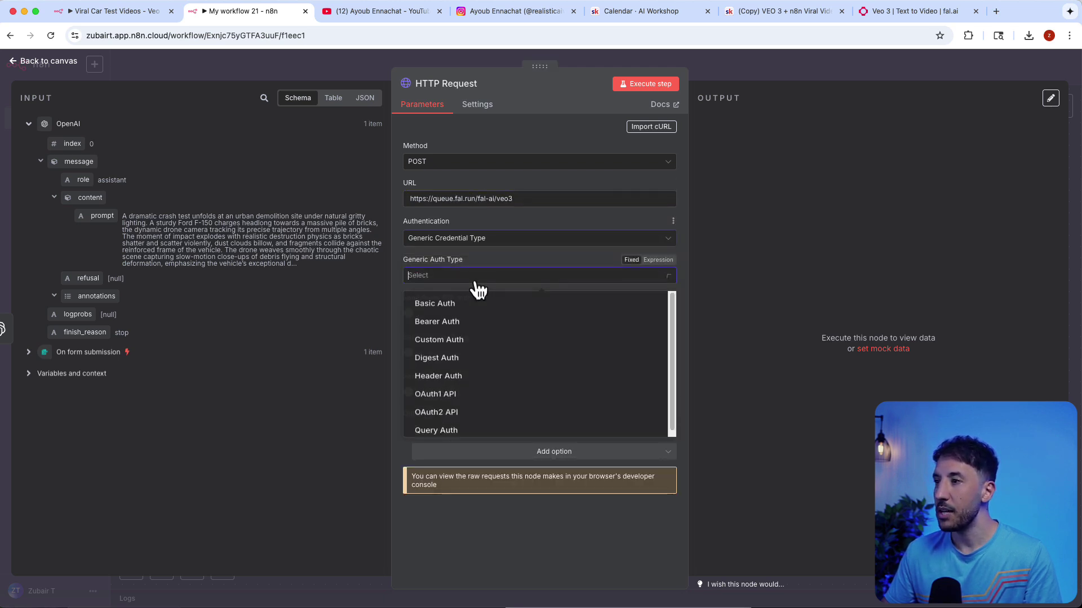
{"action": "left_click", "coordinate": [452, 381]}
{"action": "left_click", "coordinate": [522, 314]}
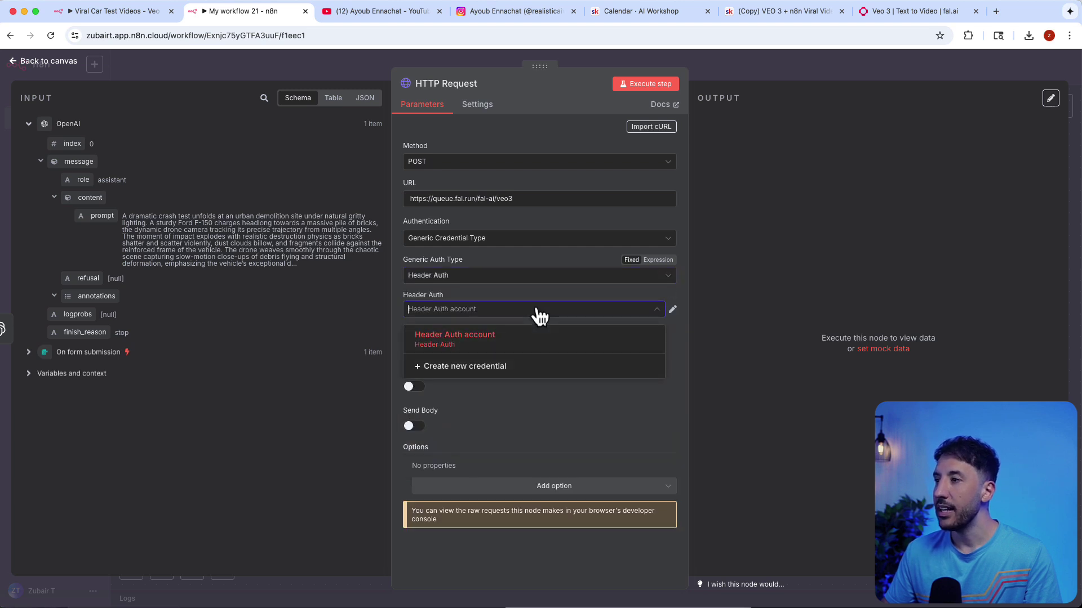
{"action": "left_click", "coordinate": [454, 369]}
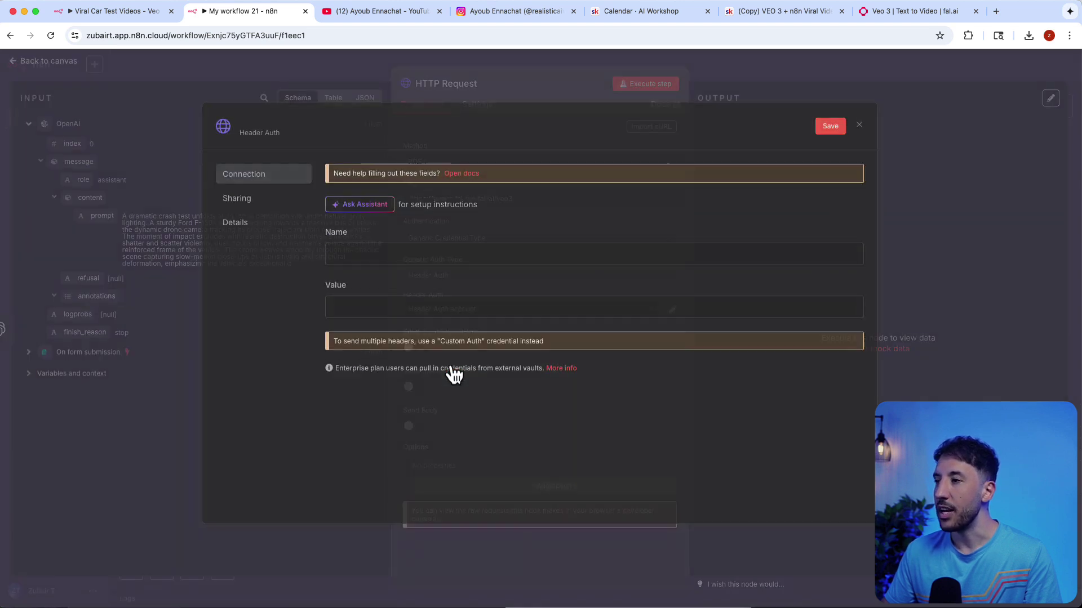
{"action": "left_click", "coordinate": [394, 255]}
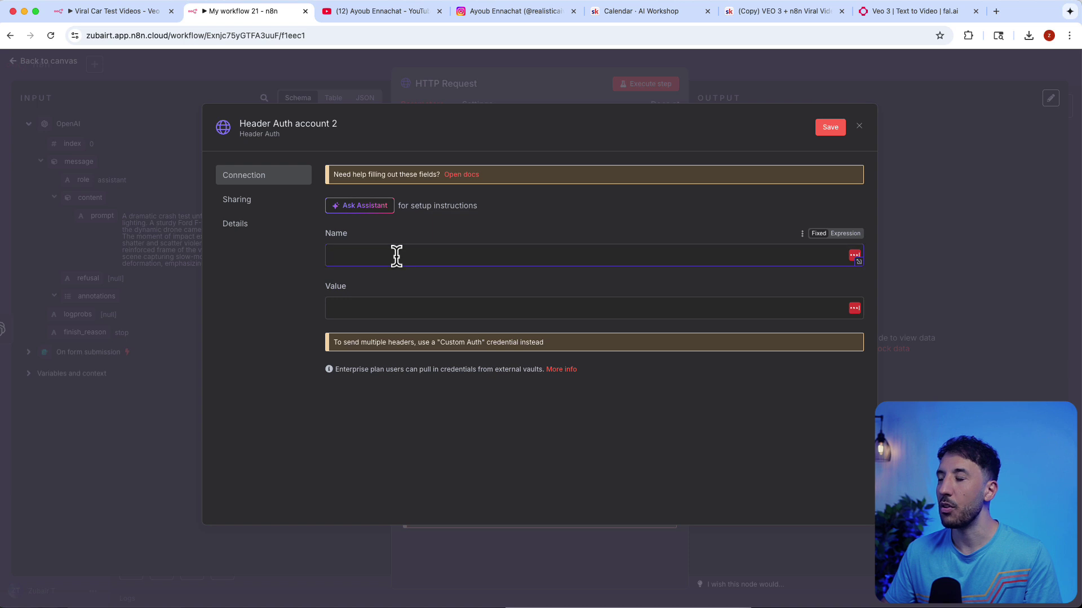
{"action": "left_click", "coordinate": [398, 309]}
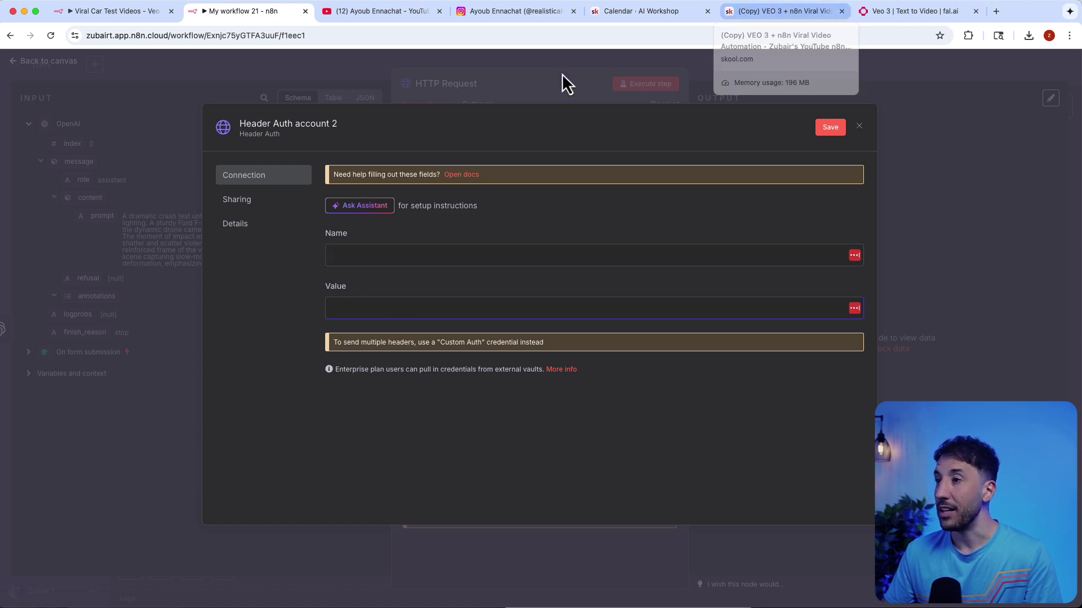
{"action": "left_click", "coordinate": [859, 125]}
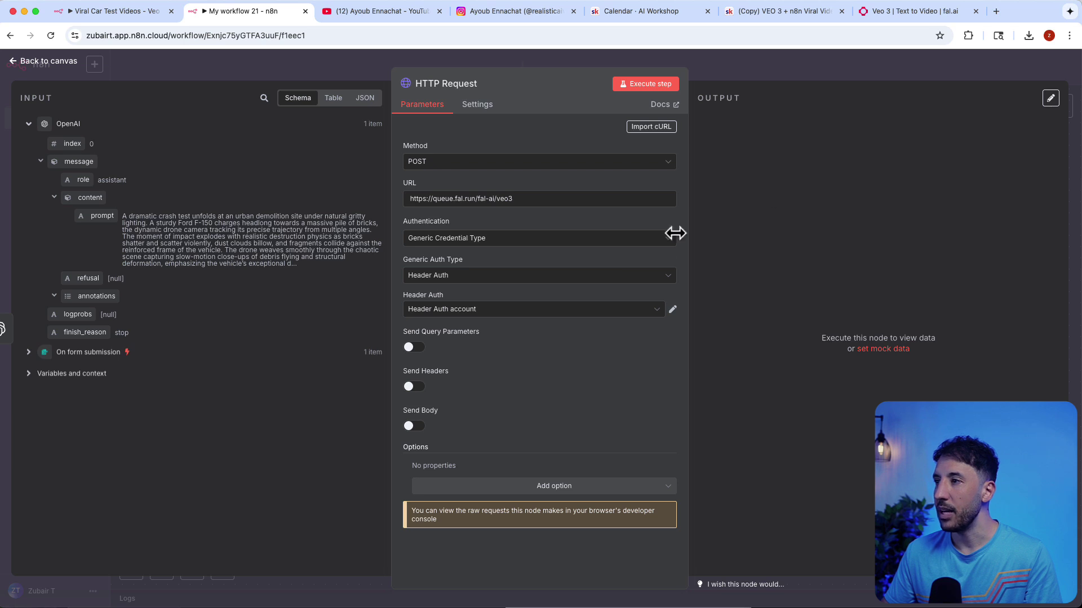
- Enable Send Body for the HTTP Request node and set the body content type to Raw
{"action": "left_click", "coordinate": [414, 426]}
{"action": "scroll", "coordinate": [471, 424], "scroll_direction": "down", "scroll_amount": 3}
{"action": "scroll", "coordinate": [470, 425], "scroll_direction": "down", "scroll_amount": 1}
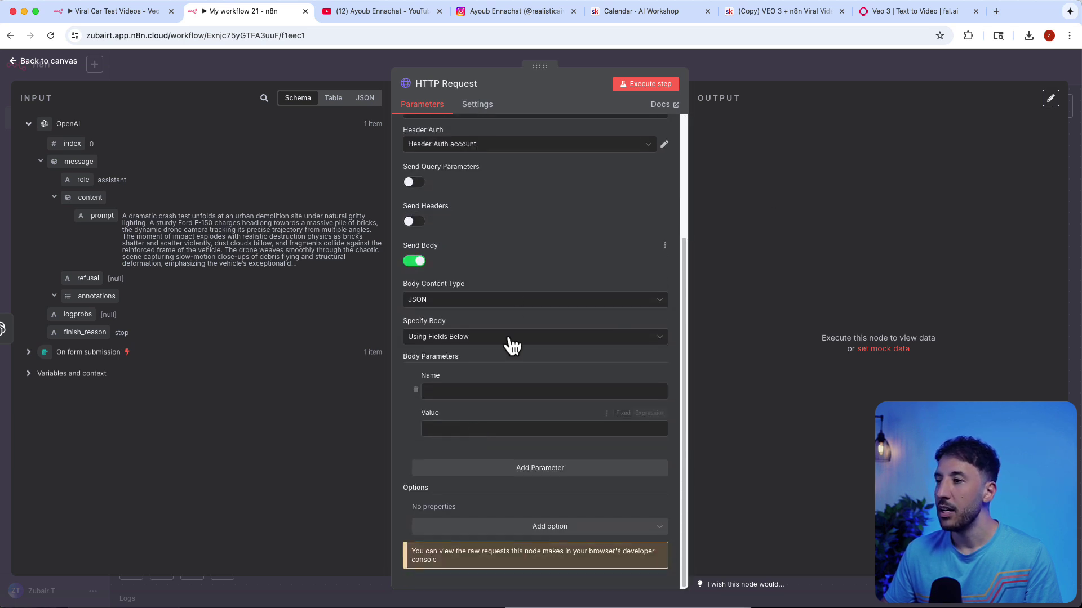
{"action": "left_click", "coordinate": [497, 300]}
{"action": "left_click", "coordinate": [437, 405]}
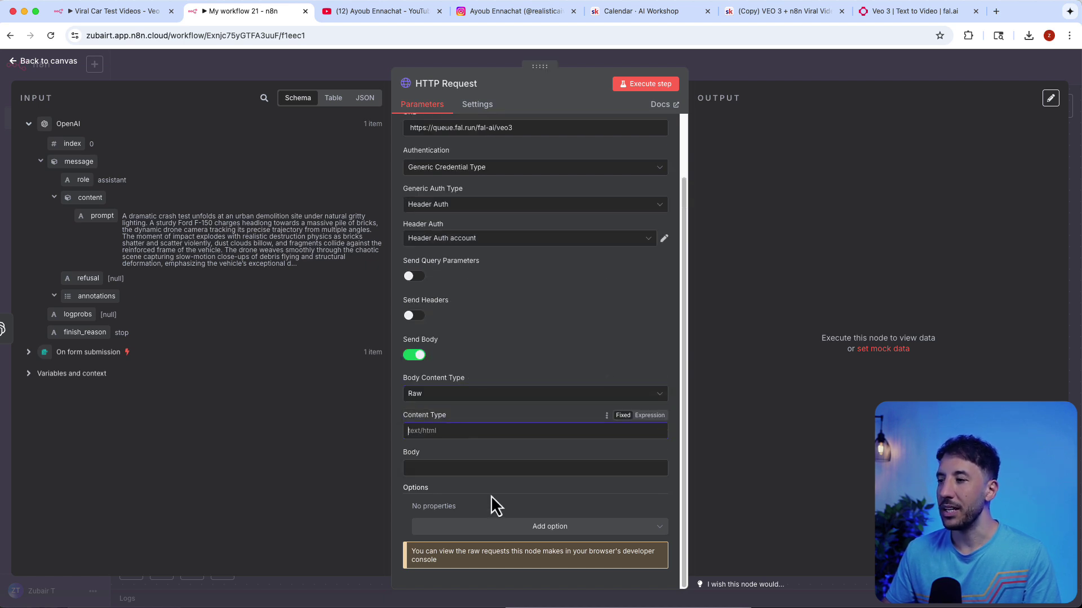
- Try to use the OpenAI node's prompt output as the request body
{"action": "left_click_drag", "start_coordinate": [103, 220], "coordinate": [475, 476]}
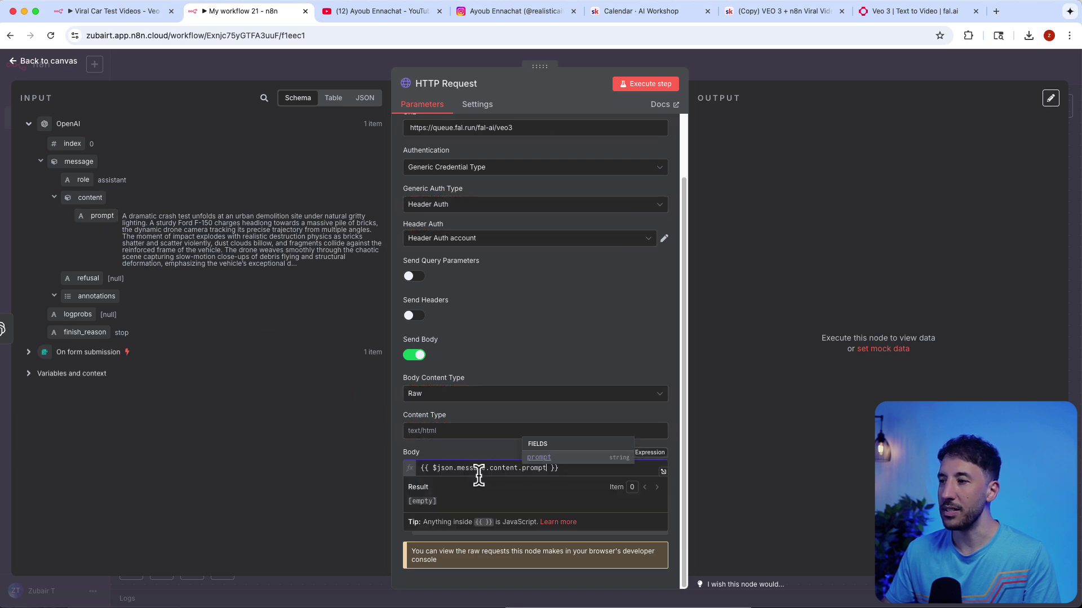
{"action": "triple_click", "coordinate": [568, 467]}
{"action": "key", "text": "BackSpace"}
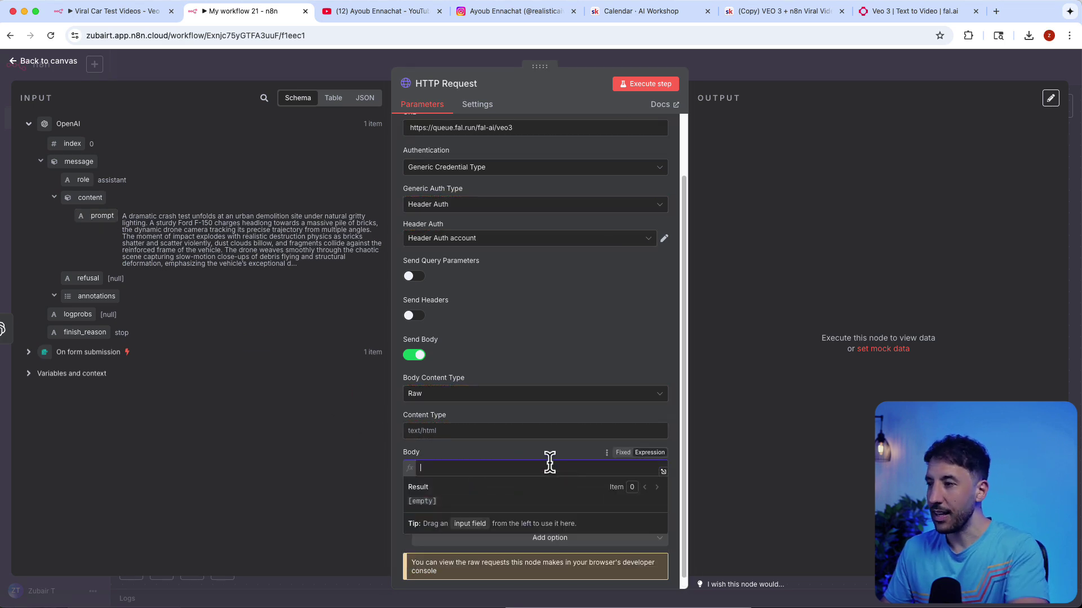
- Copy the video URL from the Get Video node's output in the Viral Car Test Videos - Veo workflow and view it in a new tab
{"action": "left_click", "coordinate": [771, 80]}
{"action": "left_click", "coordinate": [104, 17]}
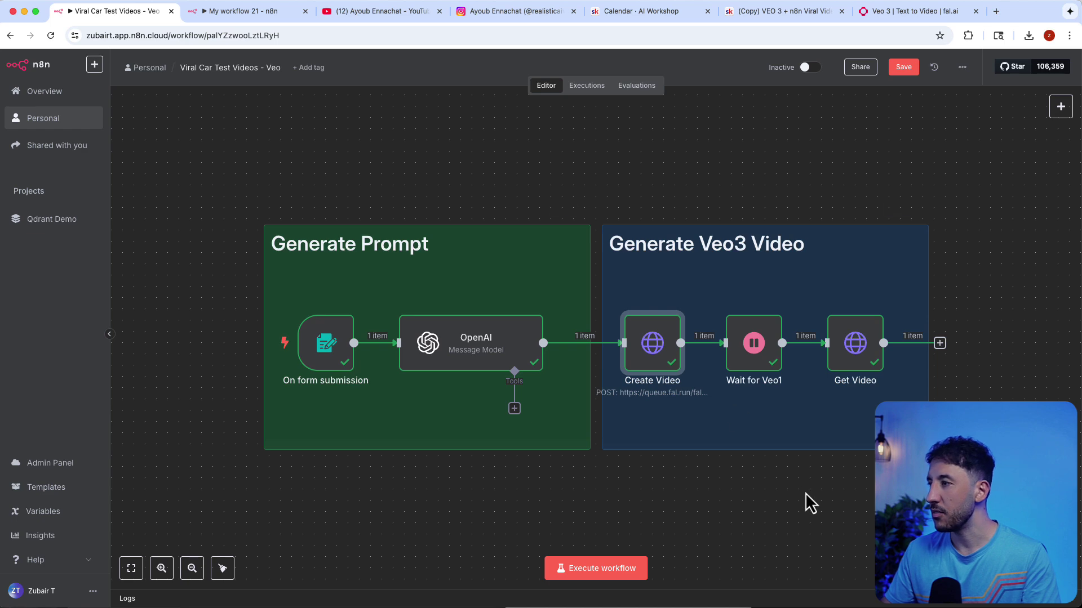
{"action": "left_click", "coordinate": [866, 350]}
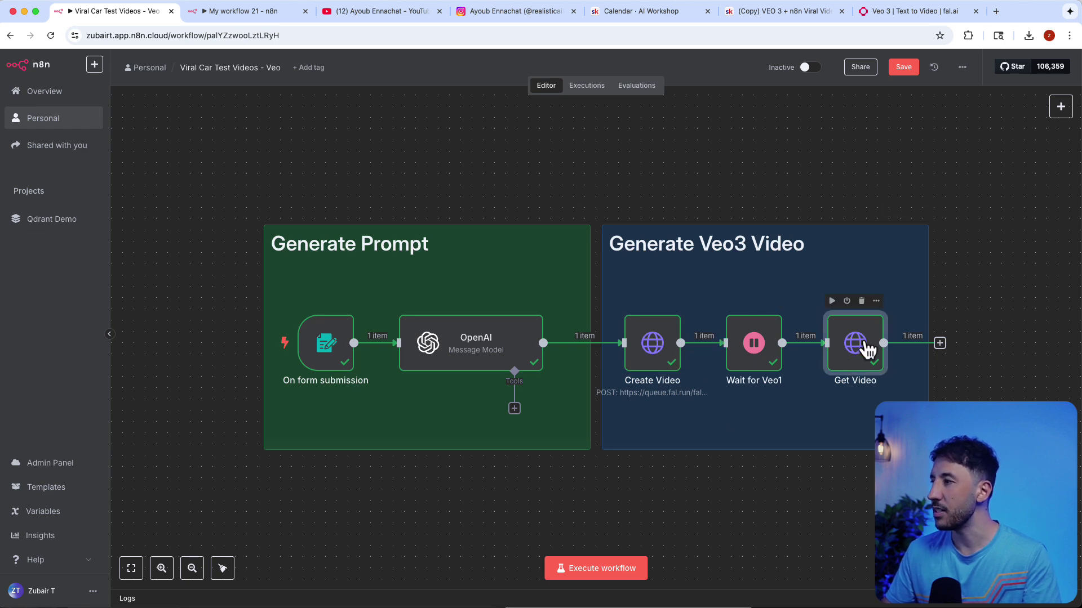
{"action": "double_click", "coordinate": [866, 349]}
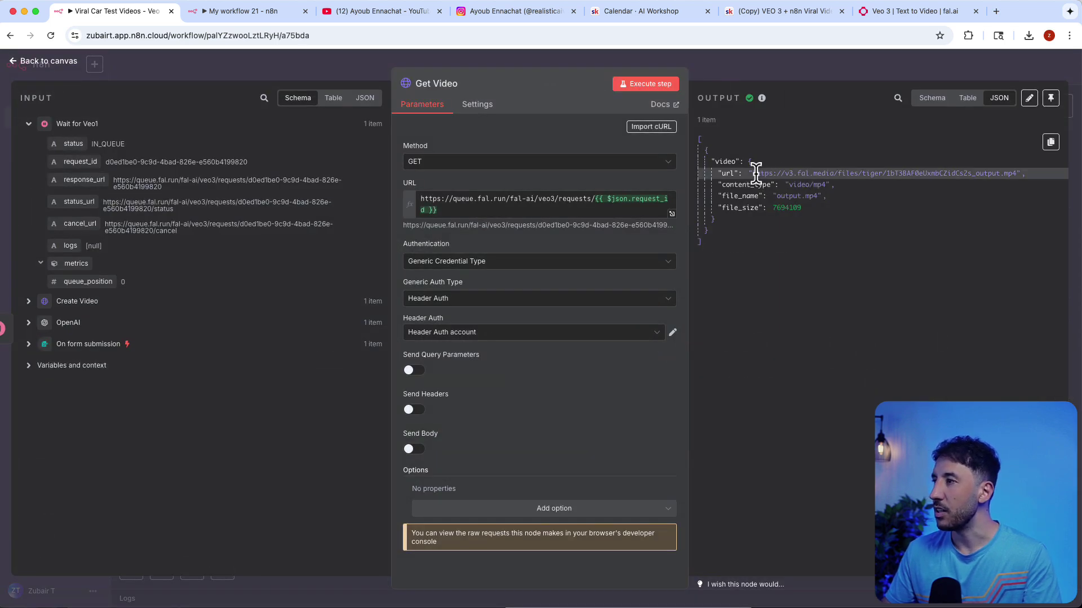
{"action": "left_click_drag", "start_coordinate": [751, 171], "coordinate": [1017, 173]}
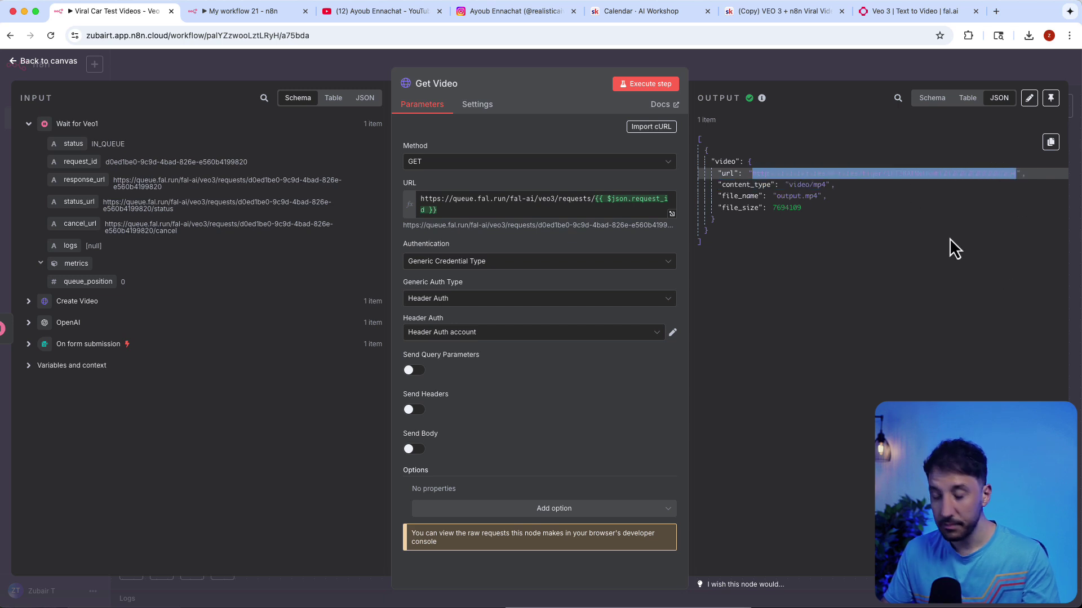
{"action": "left_click", "coordinate": [996, 11]}
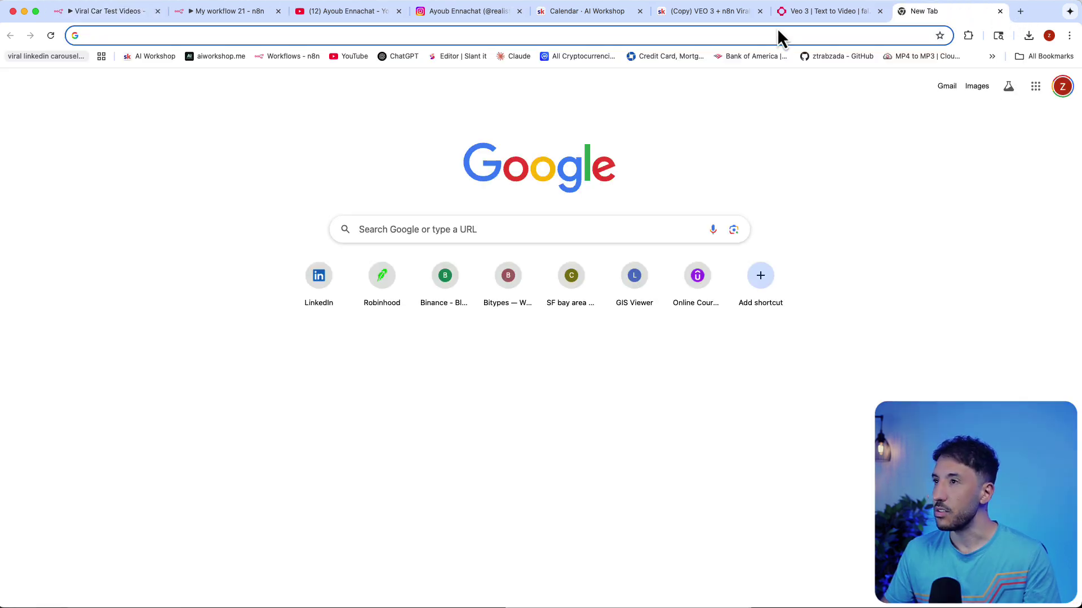
{"action": "type", "text": "https://v3.fal.media/files/tiger/1bT3BAF0eUxmbCZidCs2s_output.mp4"}
{"action": "key", "text": "Return"}
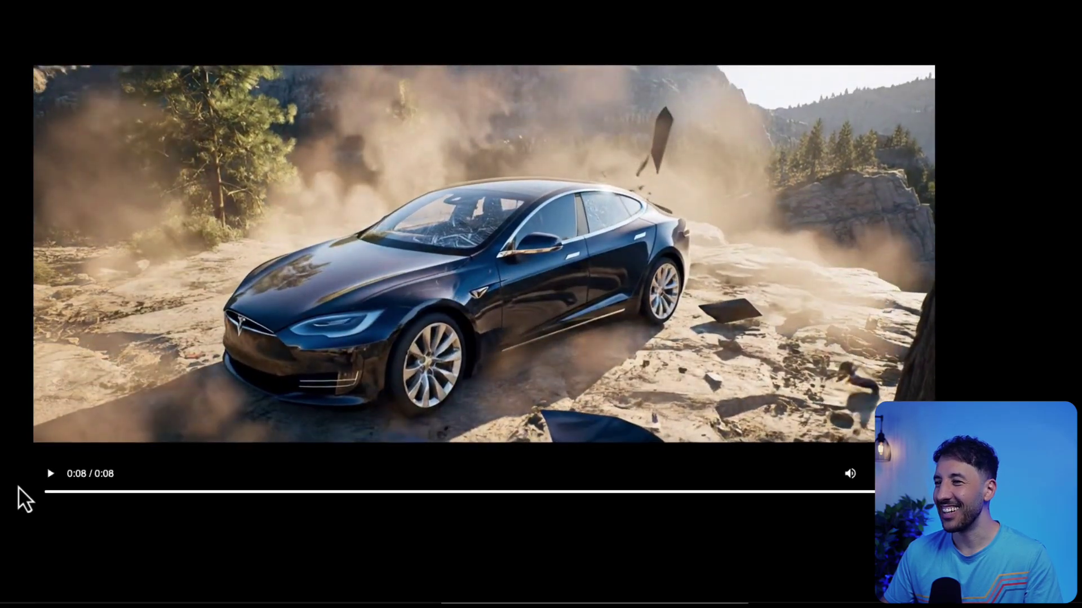
- Replay the generated car crash video
{"action": "left_click", "coordinate": [49, 475]}
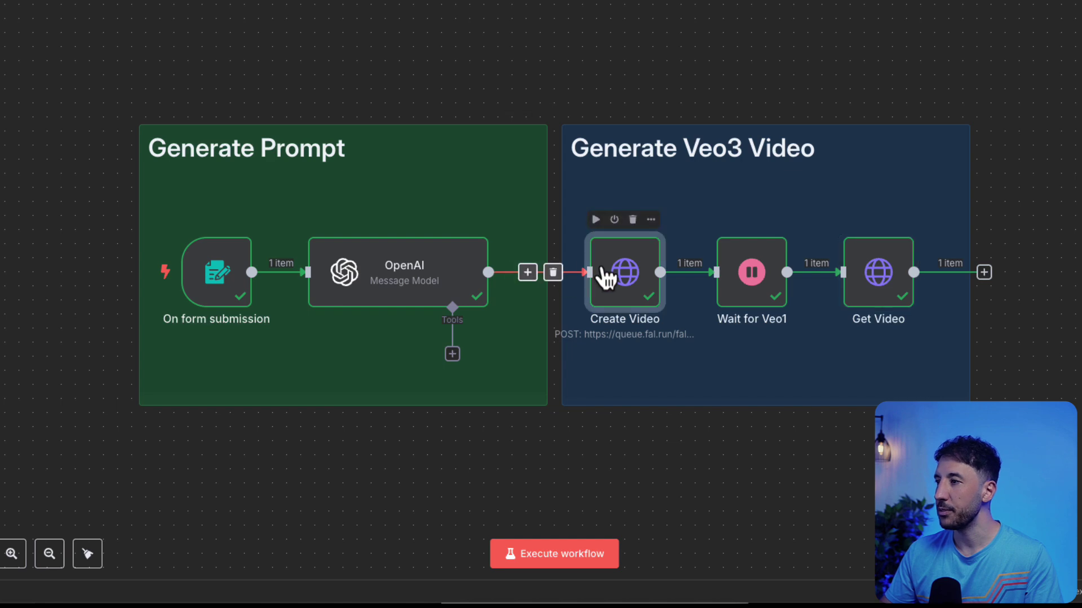
- Examine the Create Video node's JSON prompt body, its mapped OpenAI prompt and the batching options
{"action": "double_click", "coordinate": [599, 275]}
{"action": "scroll", "coordinate": [353, 318], "scroll_direction": "down", "scroll_amount": 5}
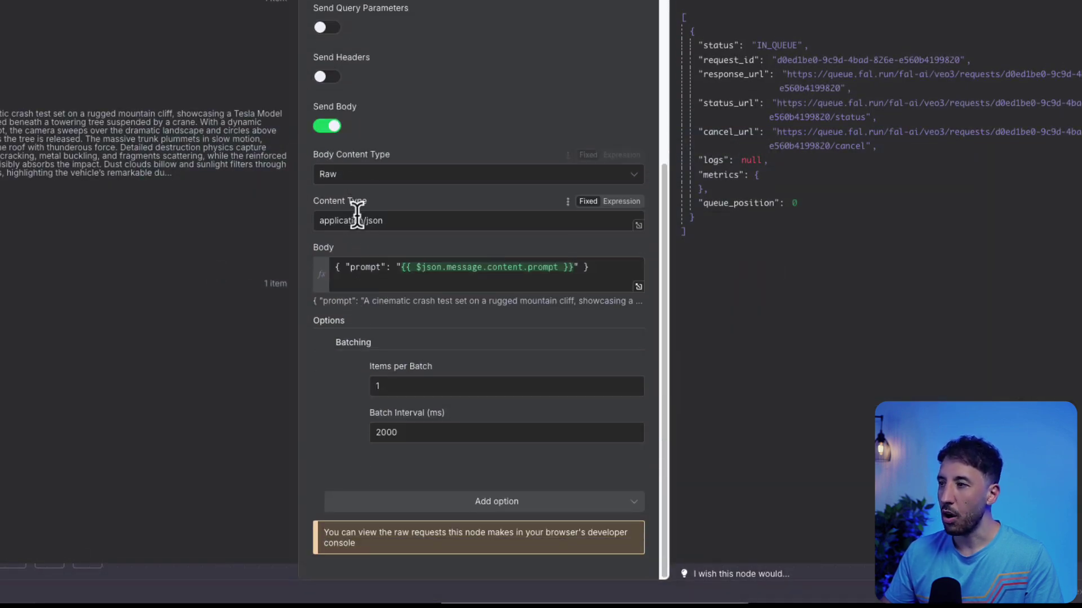
{"action": "double_click", "coordinate": [355, 268]}
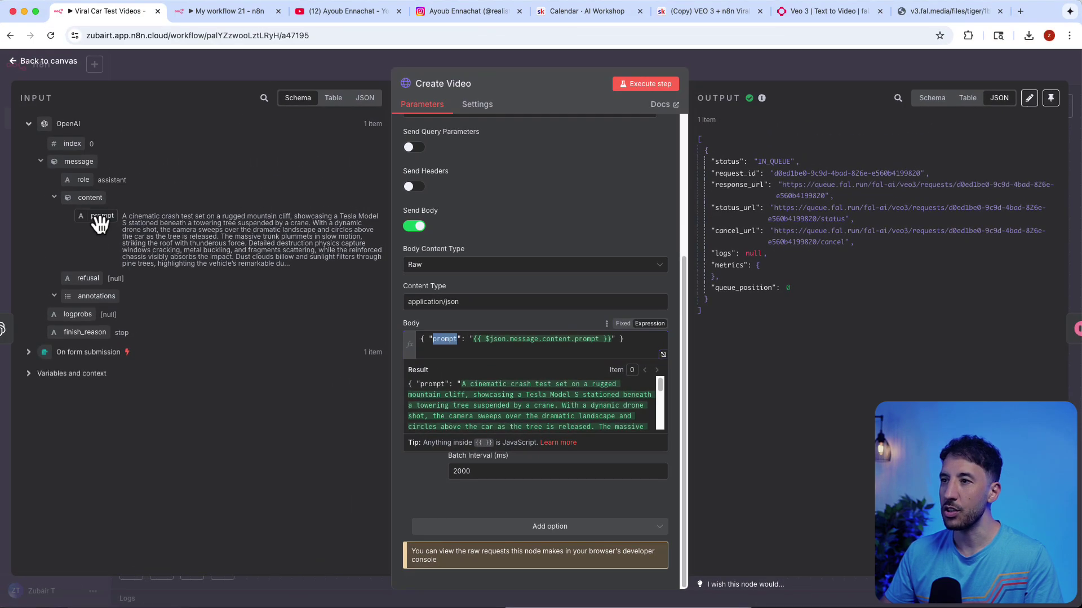
{"action": "left_click_drag", "start_coordinate": [98, 217], "coordinate": [203, 242]}
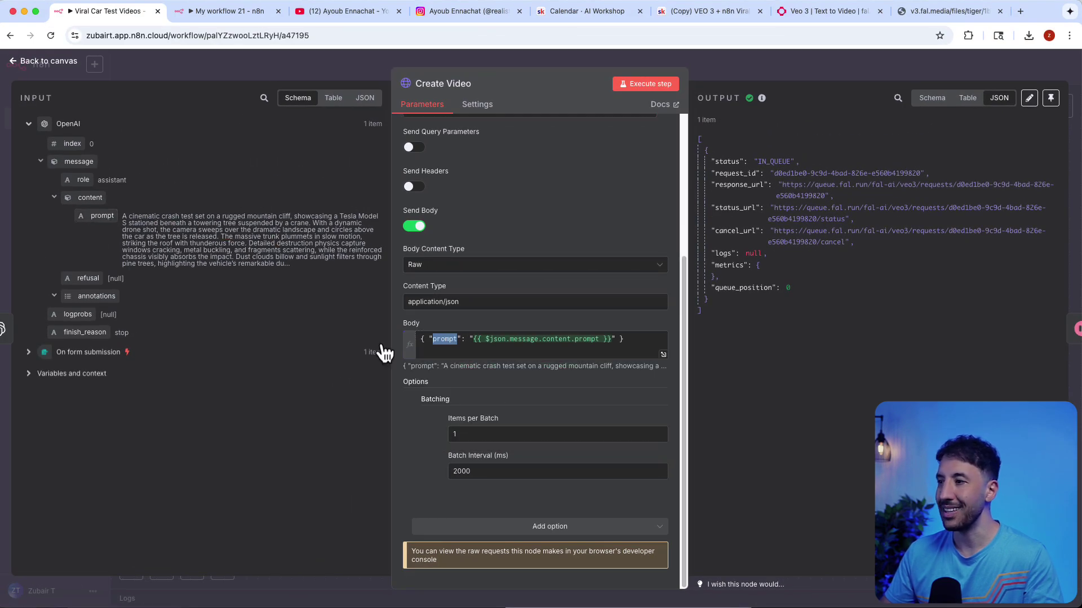
{"action": "left_click", "coordinate": [474, 434]}
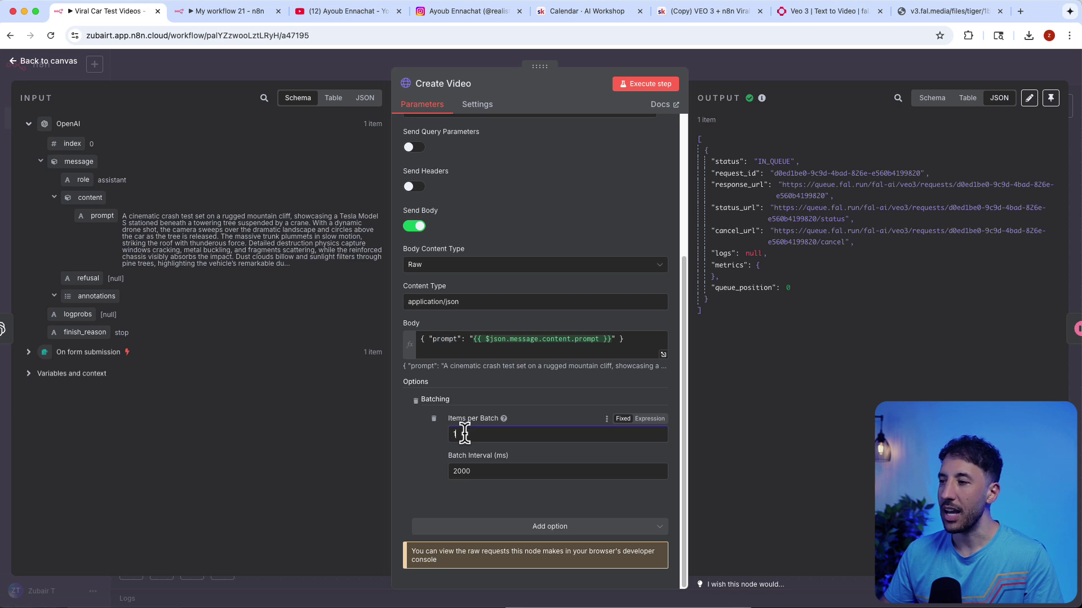
{"action": "left_click", "coordinate": [474, 472]}
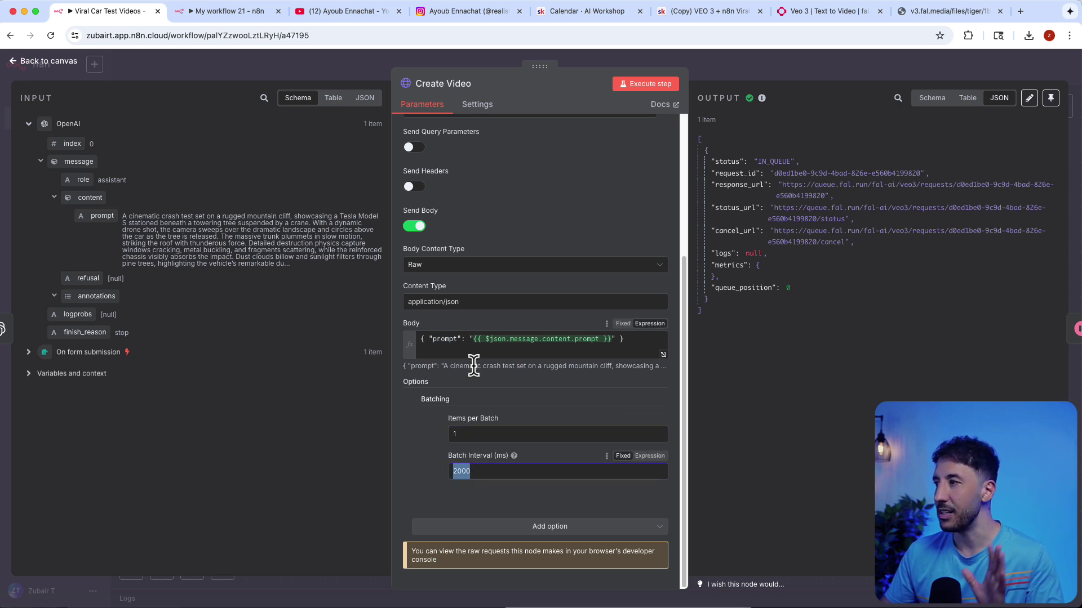
- Examine the status, response and status URLs and request ID in the Create Video node's output, then return to the canvas
{"action": "left_click", "coordinate": [850, 221]}
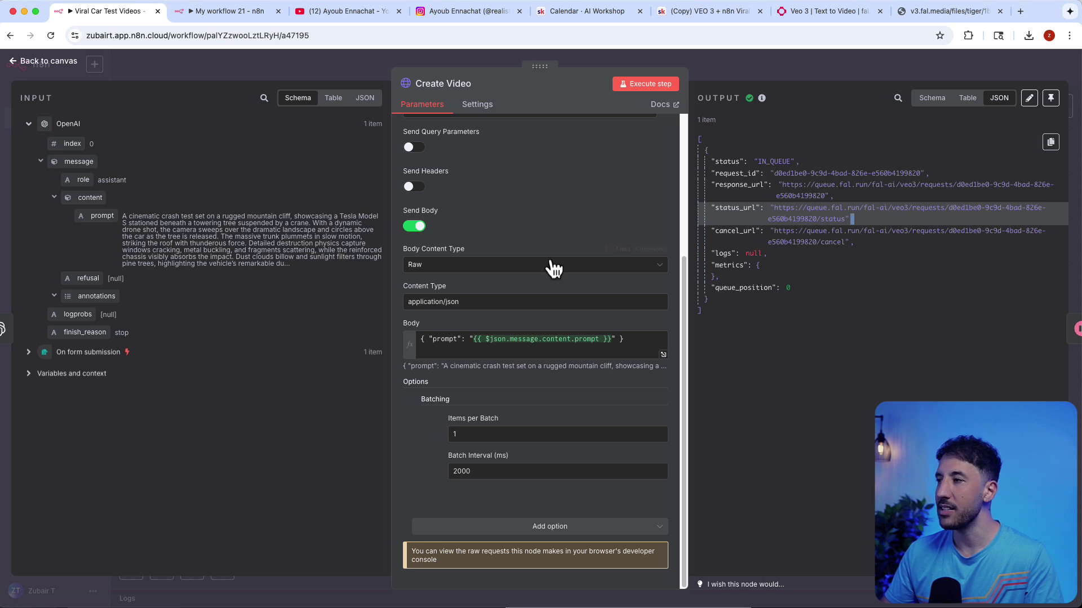
{"action": "left_click", "coordinate": [785, 165]}
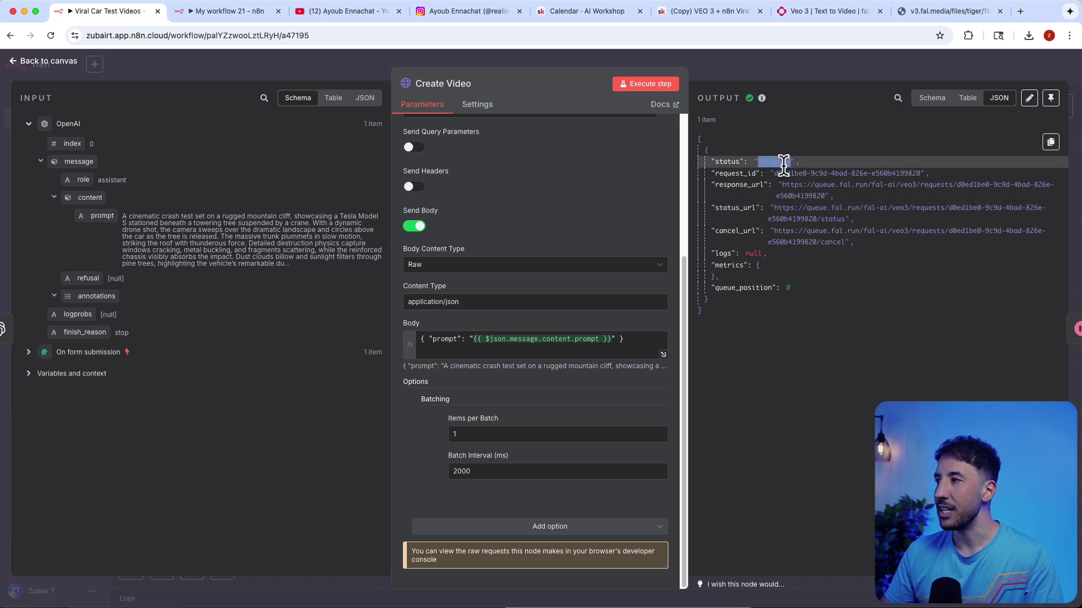
{"action": "left_click", "coordinate": [803, 215]}
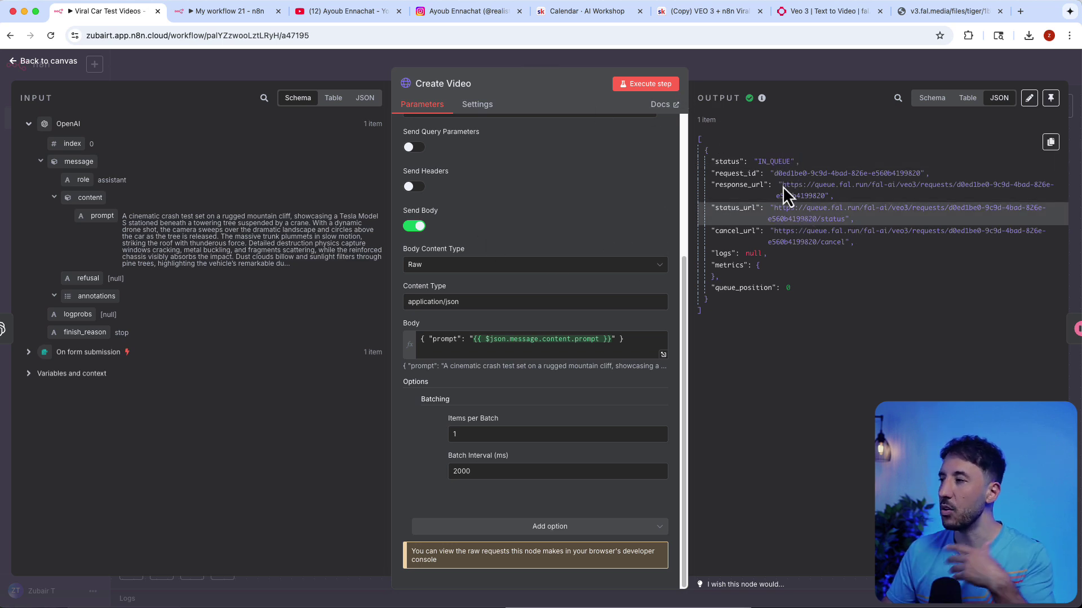
{"action": "left_click", "coordinate": [809, 191]}
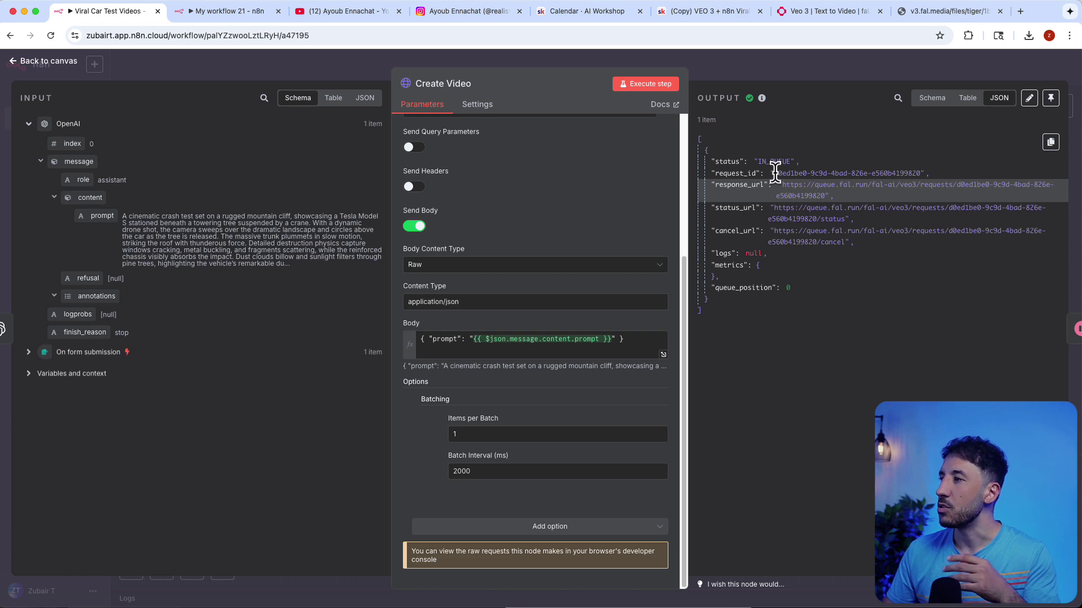
{"action": "left_click_drag", "start_coordinate": [775, 173], "coordinate": [922, 174]}
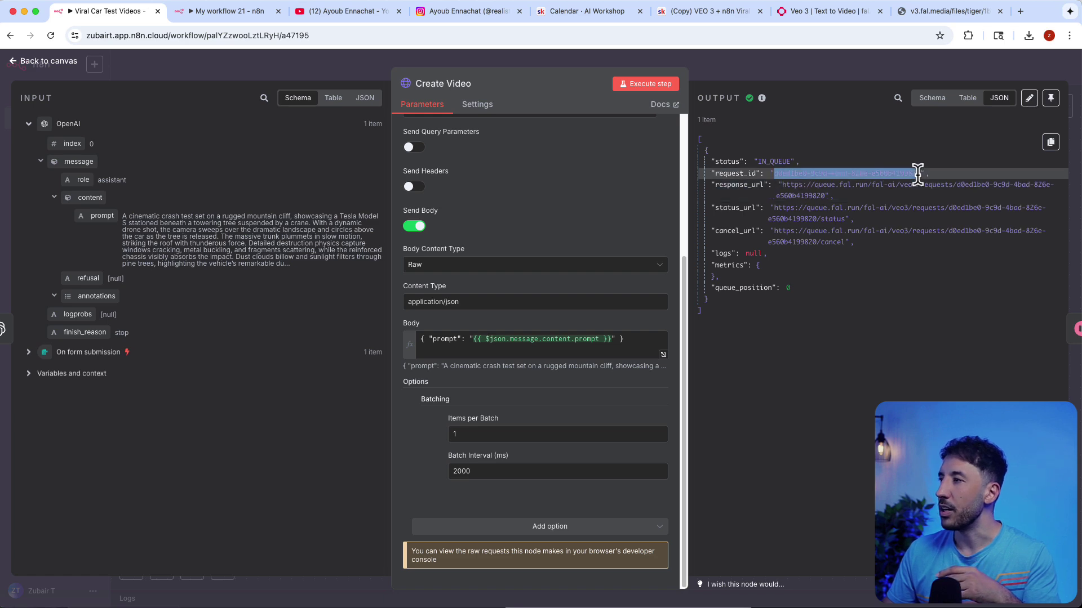
{"action": "left_click", "coordinate": [852, 68]}
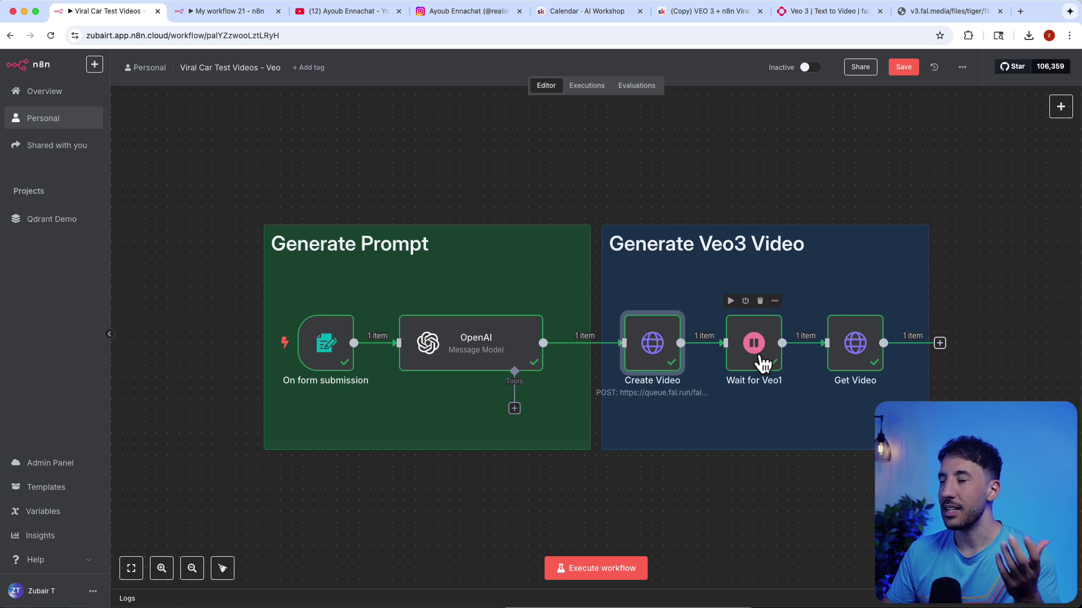
- Add a Wait node after the HTTP Request node in My workflow 21 and change its wait unit
{"action": "left_click", "coordinate": [244, 12]}
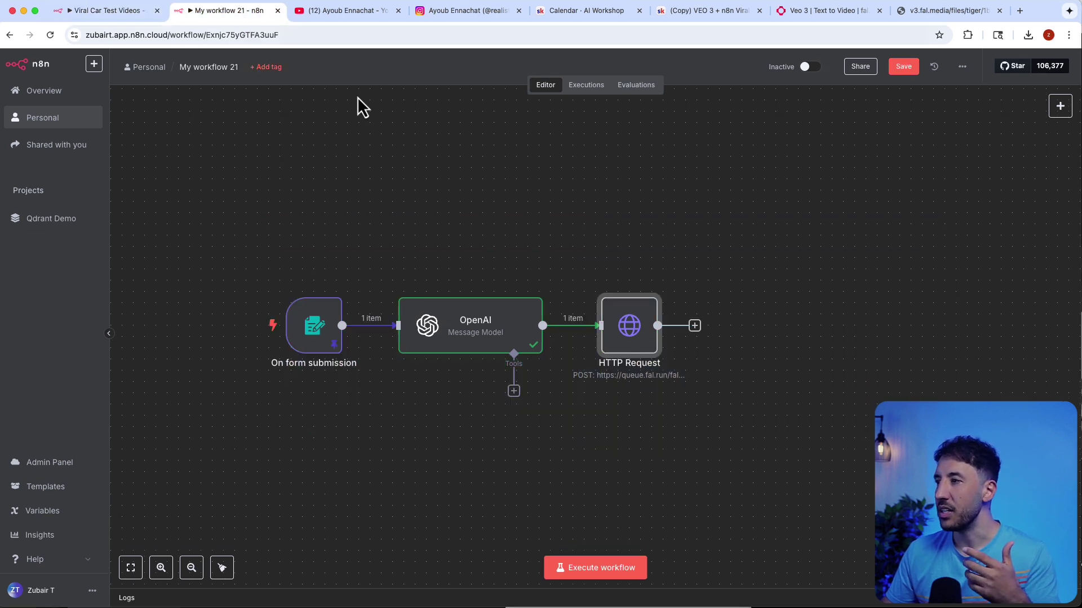
{"action": "left_click", "coordinate": [695, 326]}
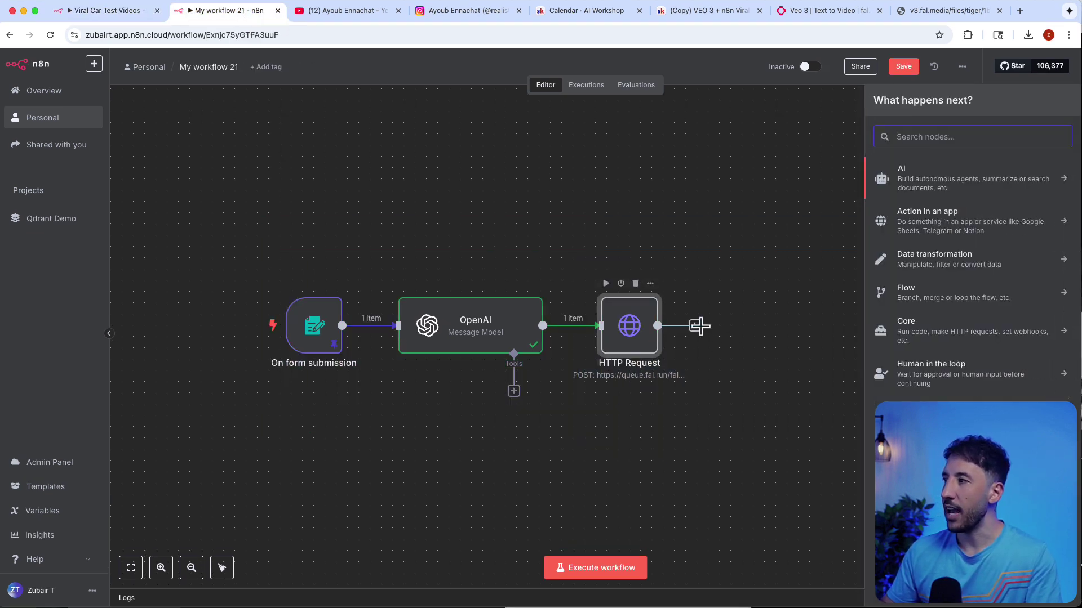
{"action": "type", "text": "wait"}
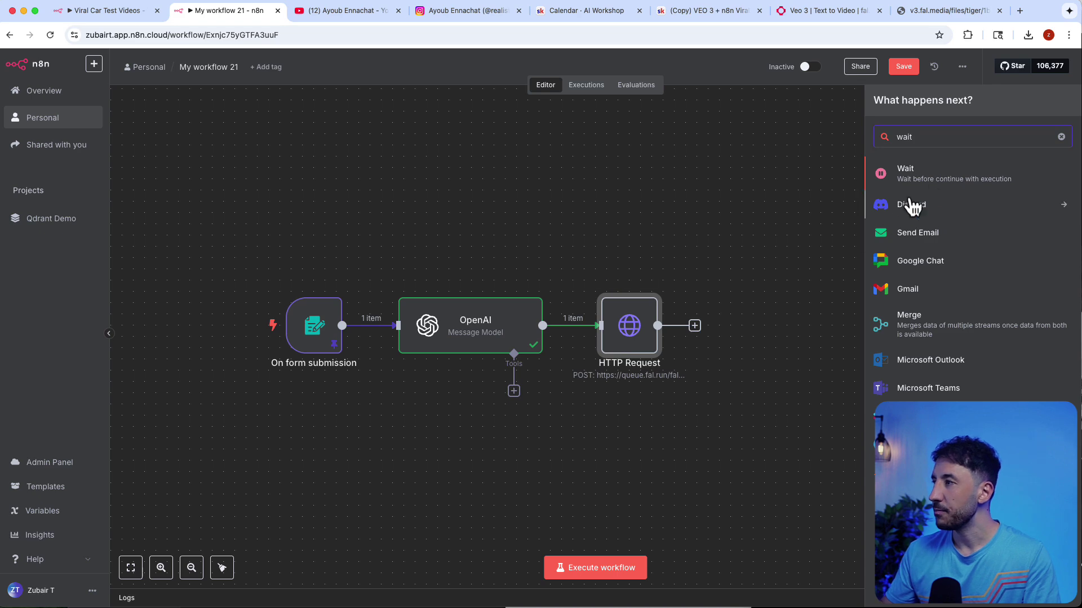
{"action": "left_click", "coordinate": [966, 167]}
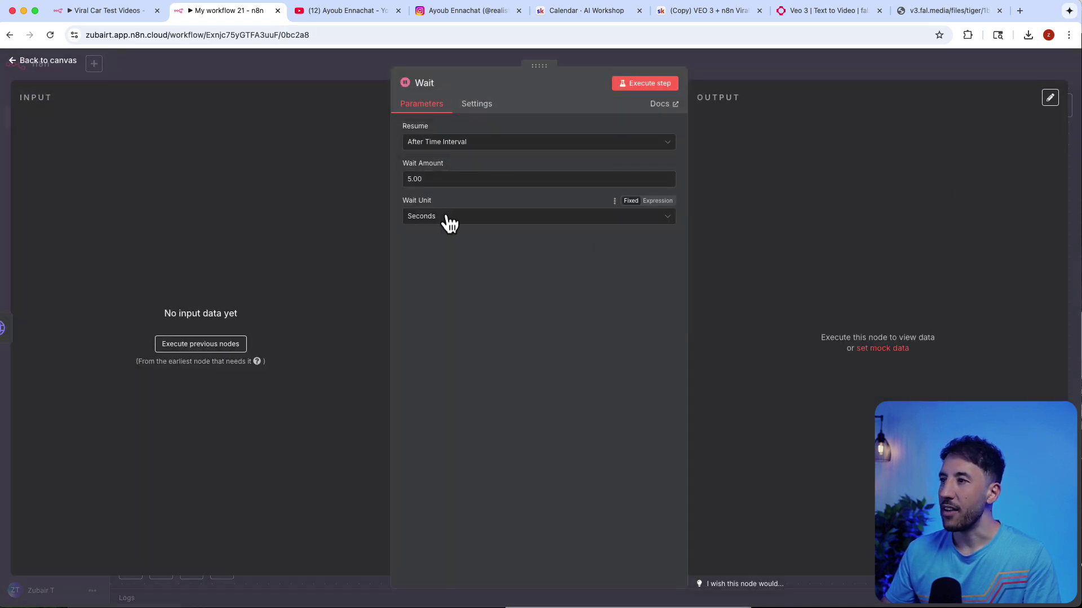
{"action": "left_click", "coordinate": [447, 218]}
{"action": "left_click", "coordinate": [430, 265]}
{"action": "left_click", "coordinate": [707, 72]}
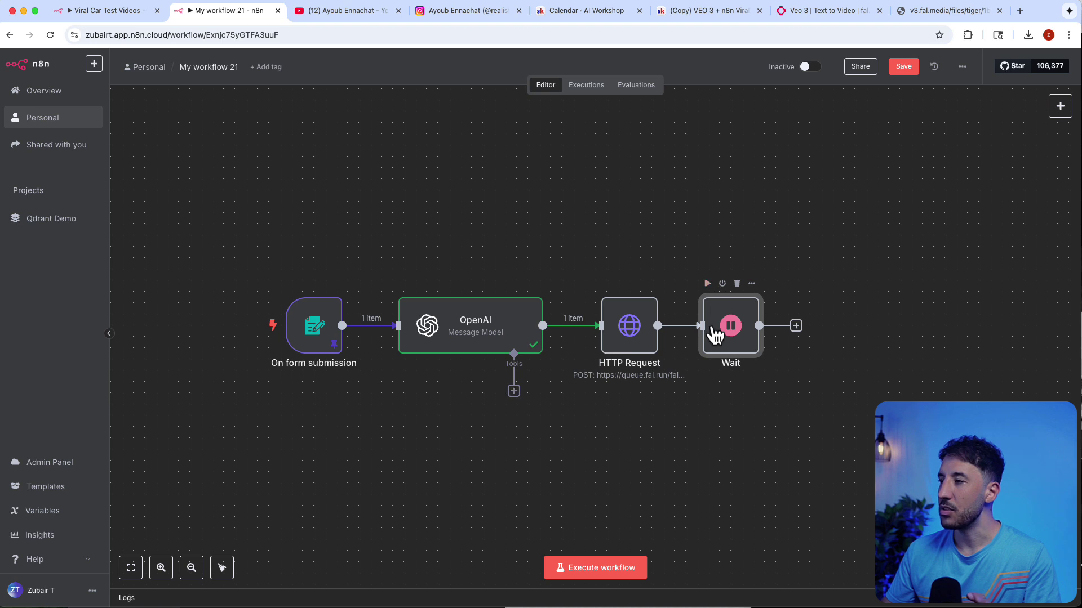
- Try running the Wait node detached from the HTTP Request node, stop the execution and reposition the Wait node closer
{"action": "left_click_drag", "start_coordinate": [715, 331], "coordinate": [760, 331]}
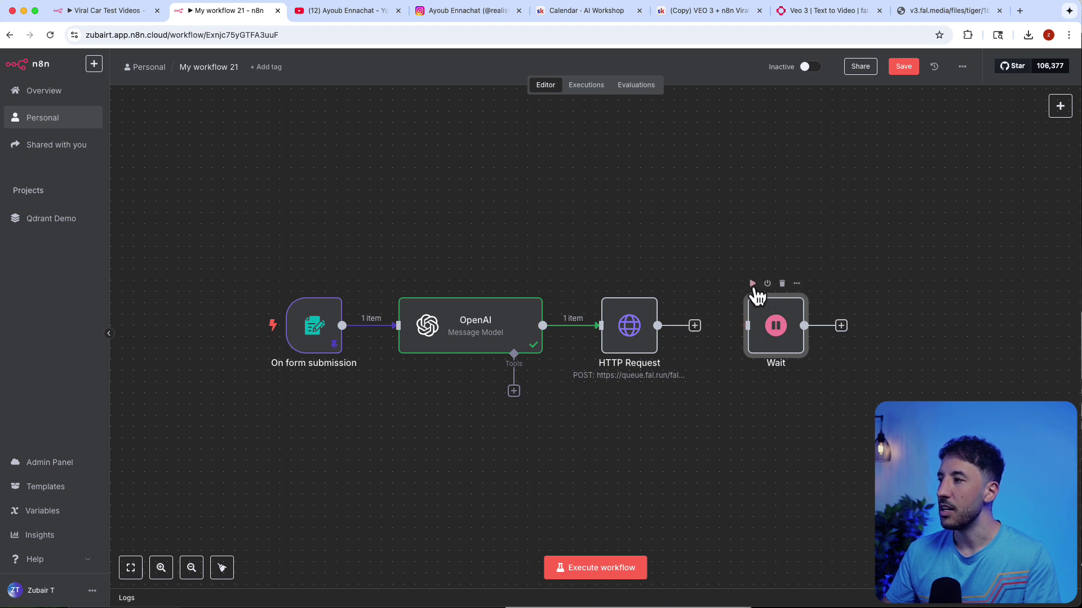
{"action": "left_click", "coordinate": [752, 284]}
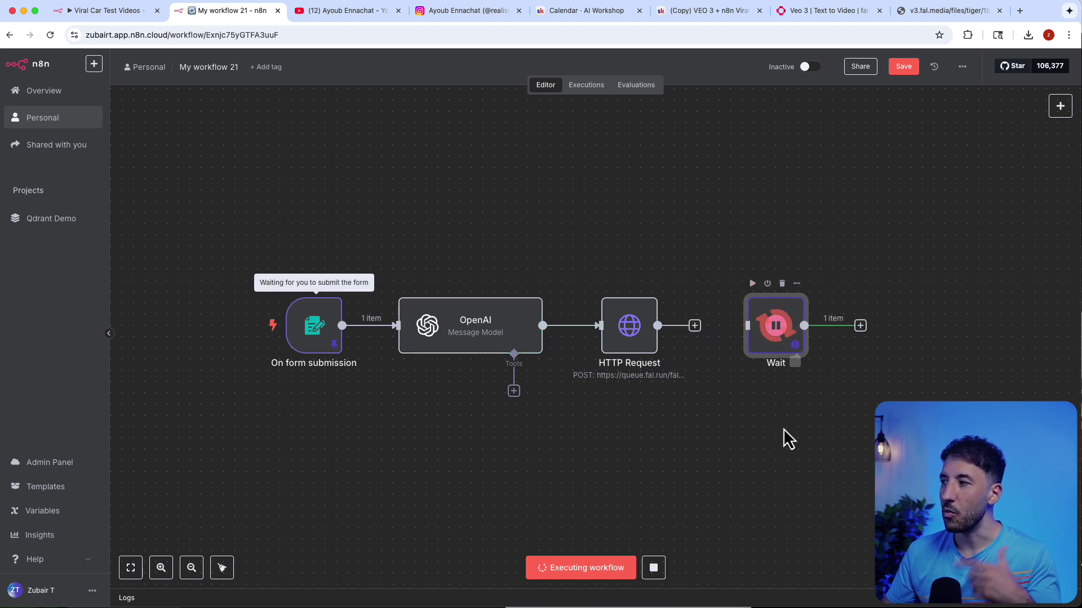
{"action": "left_click", "coordinate": [647, 574]}
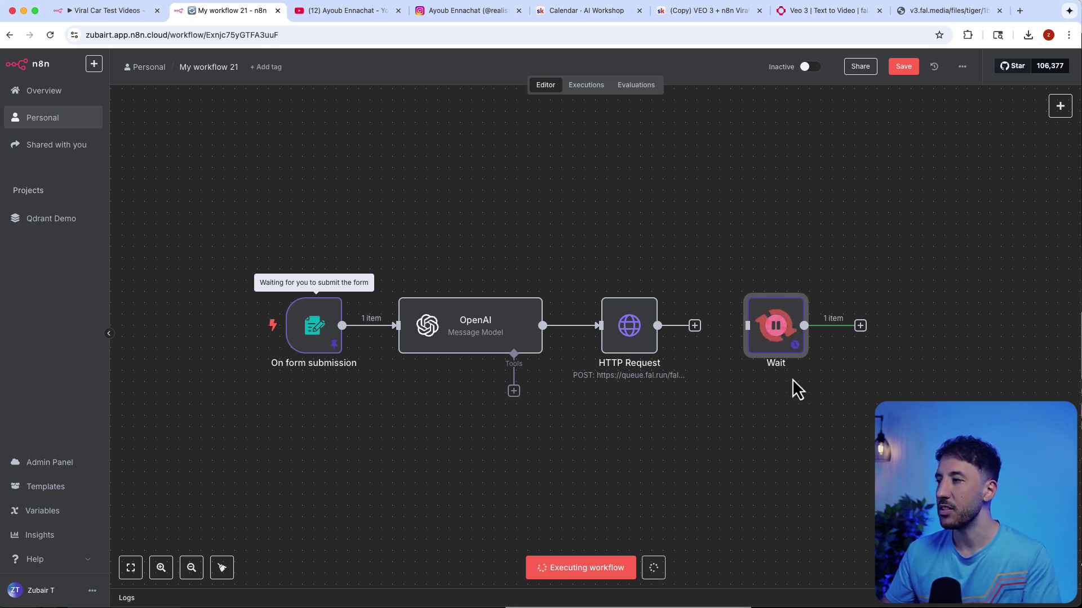
{"action": "left_click_drag", "start_coordinate": [775, 350], "coordinate": [741, 349]}
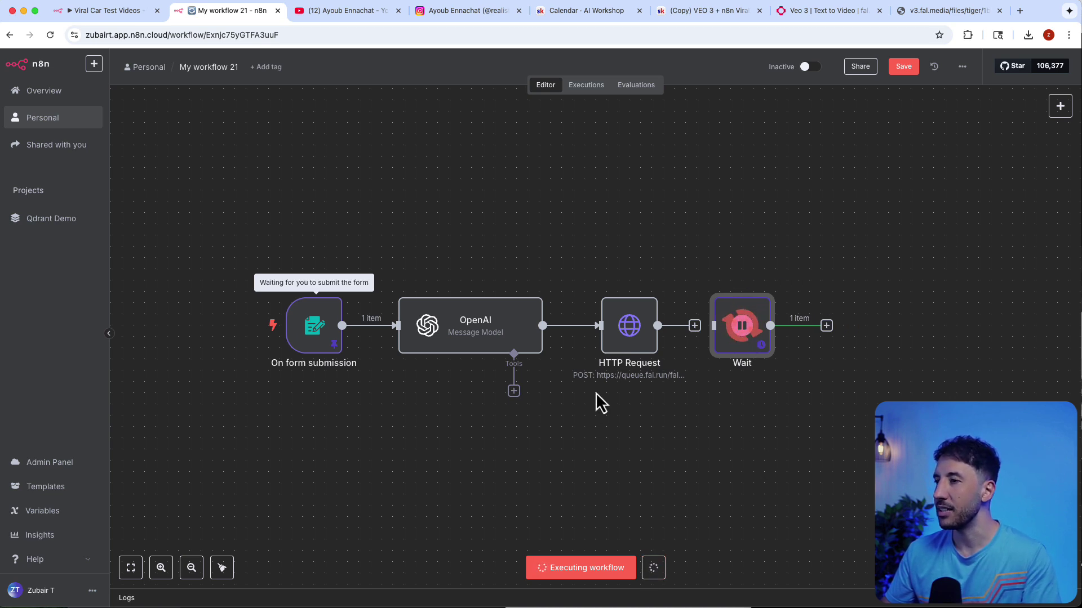
- Add a second HTTP Request node after the Wait node
{"action": "left_click", "coordinate": [826, 326]}
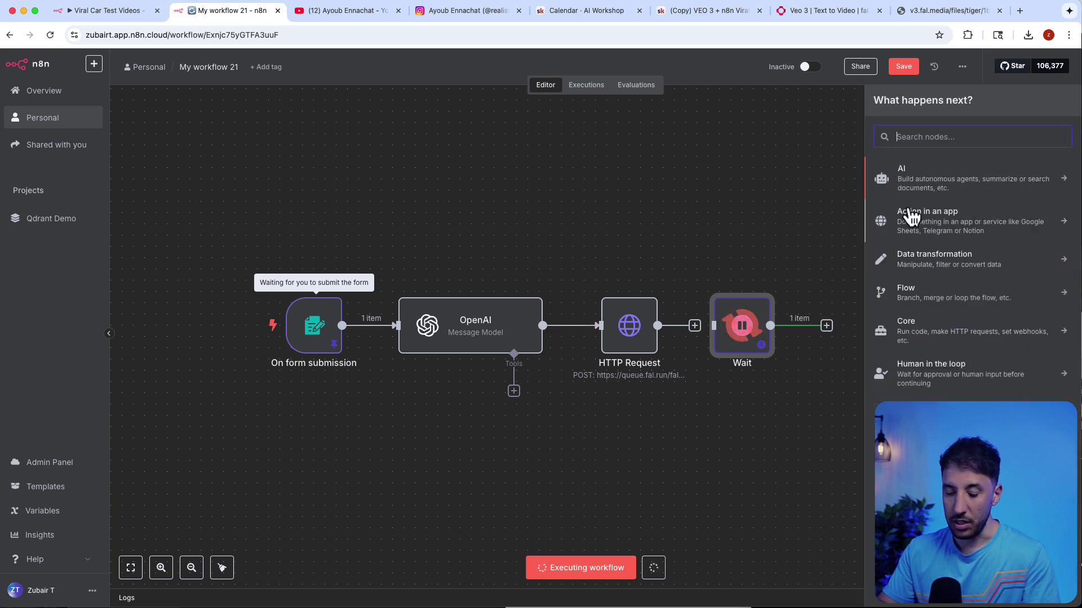
{"action": "type", "text": "http"}
{"action": "left_click", "coordinate": [939, 189]}
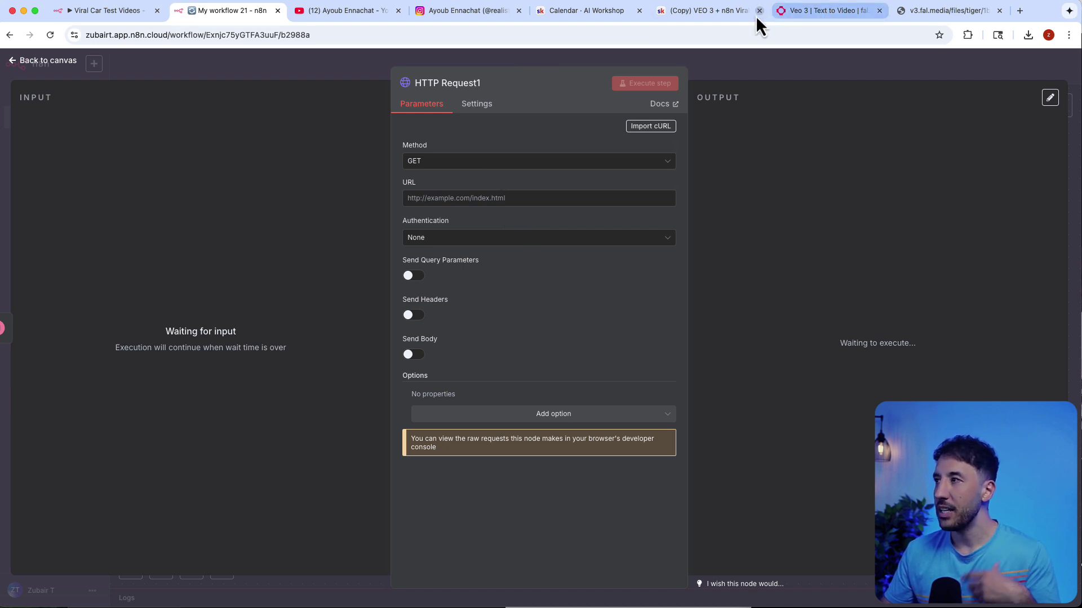
{"action": "left_click", "coordinate": [710, 12]}
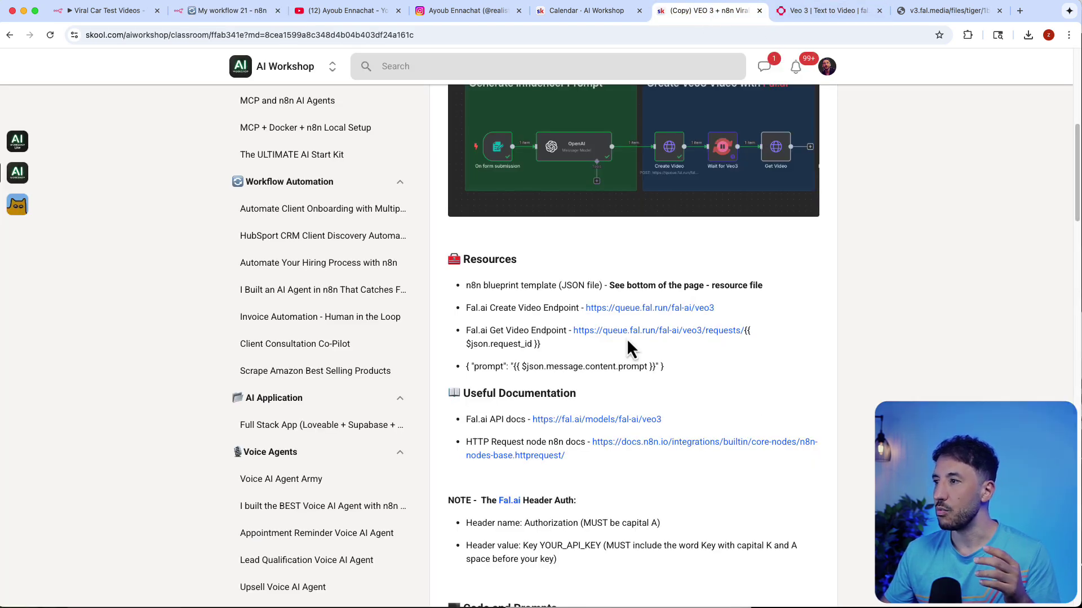
{"action": "left_click_drag", "start_coordinate": [555, 343], "coordinate": [573, 333]}
{"action": "key", "text": "super+c"}
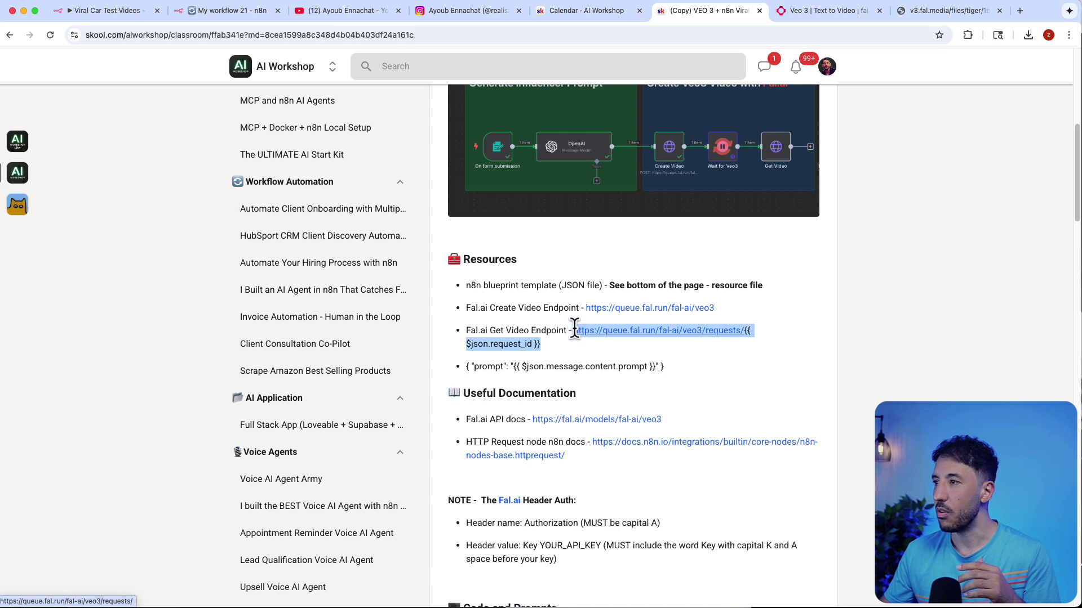
{"action": "left_click", "coordinate": [960, 16]}
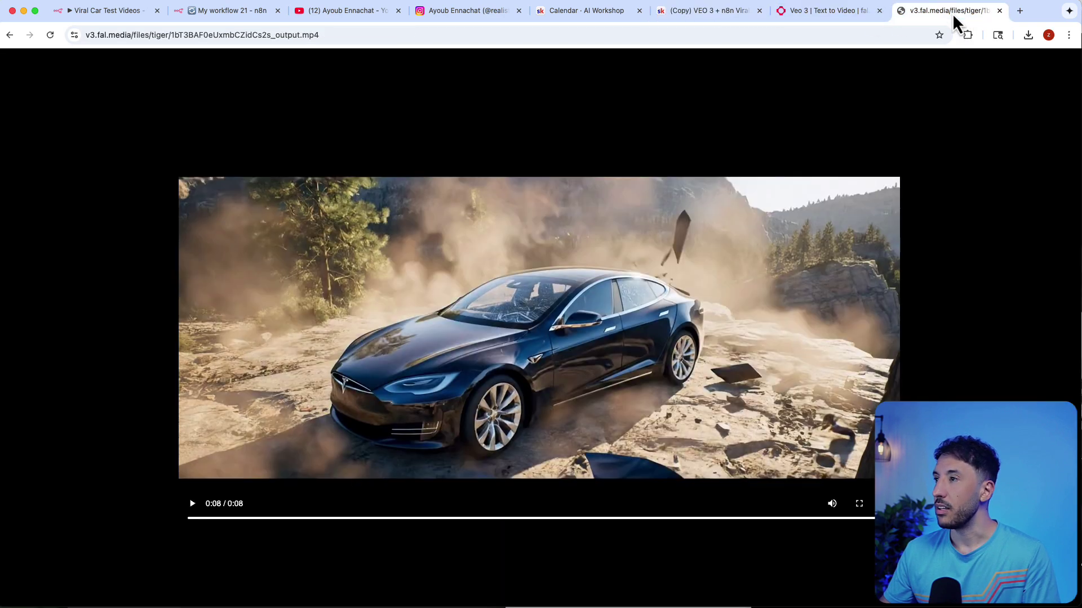
{"action": "left_click", "coordinate": [193, 14]}
{"action": "left_click", "coordinate": [457, 200]}
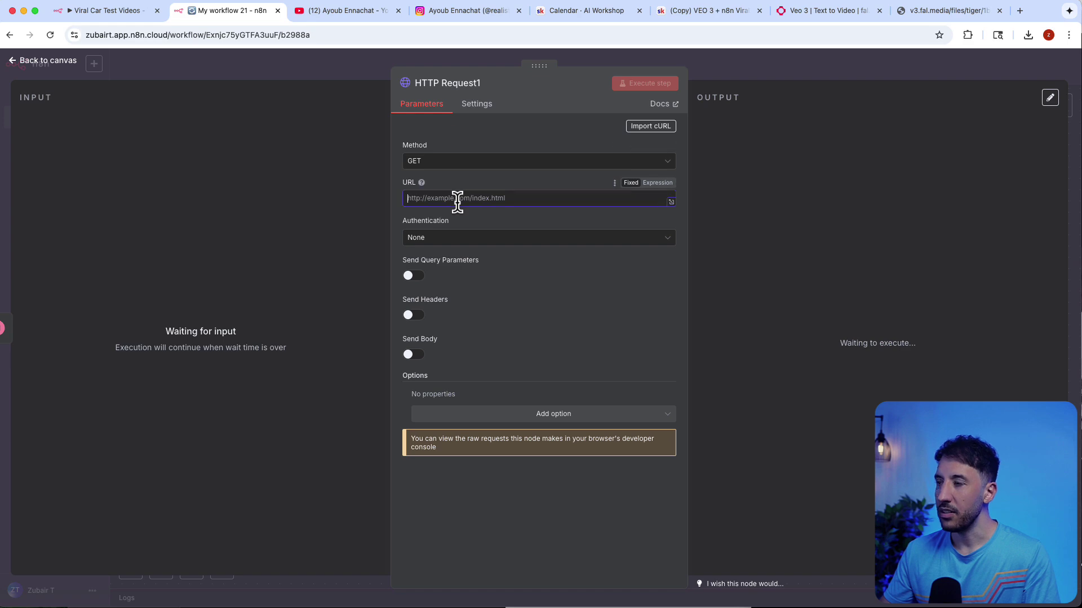
{"action": "key", "text": "super+v"}
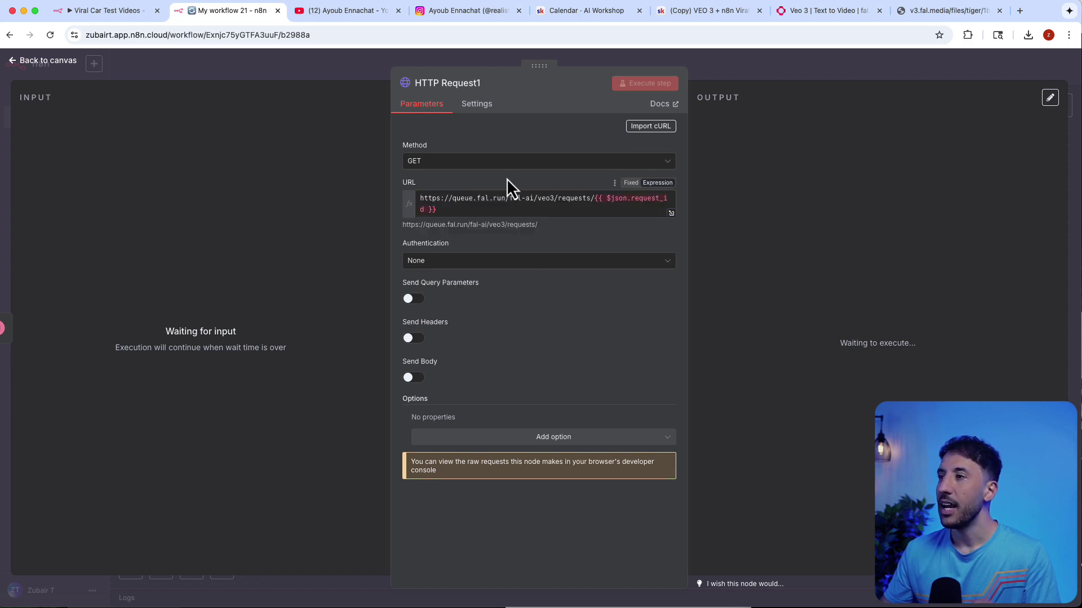
{"action": "left_click", "coordinate": [760, 63]}
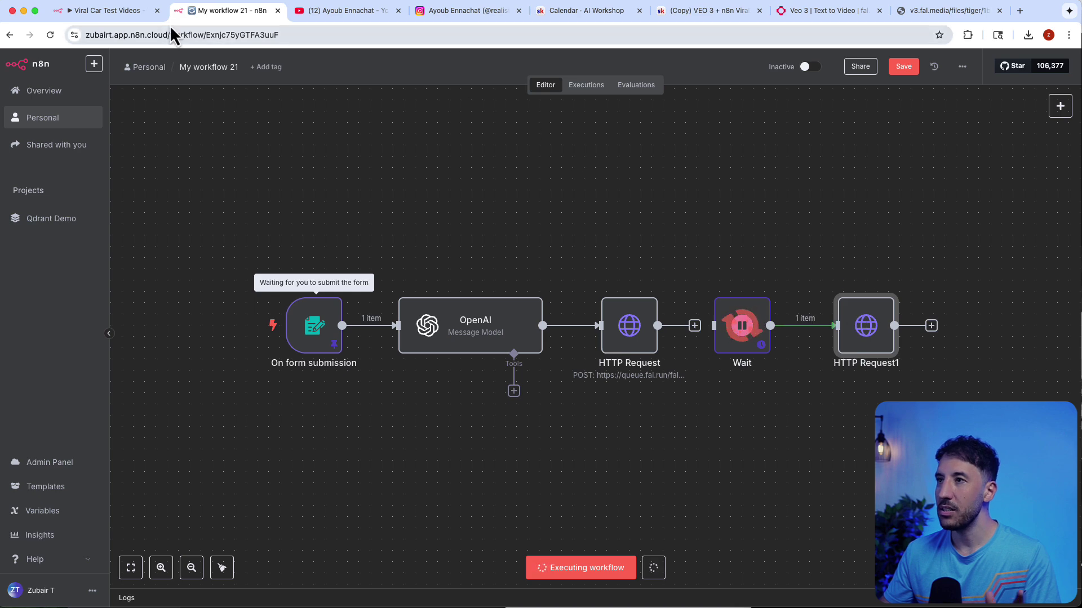
- Review the Wait for Veo1 node and the Get Video node's request URL and output video URL in Viral Car Test Videos - Veo
{"action": "left_click", "coordinate": [107, 11]}
{"action": "double_click", "coordinate": [760, 352]}
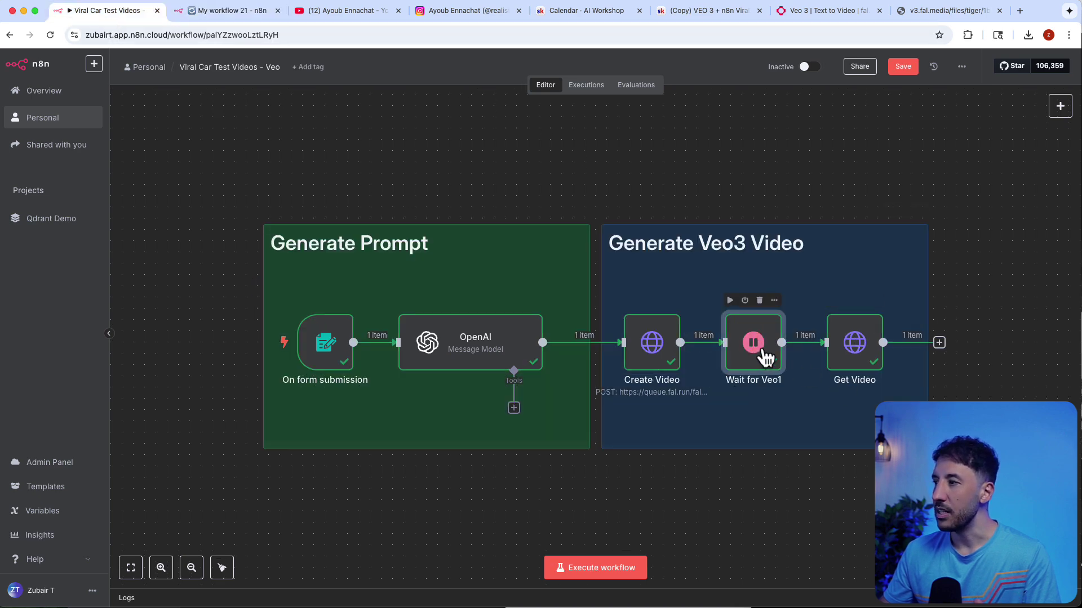
{"action": "left_click", "coordinate": [815, 63]}
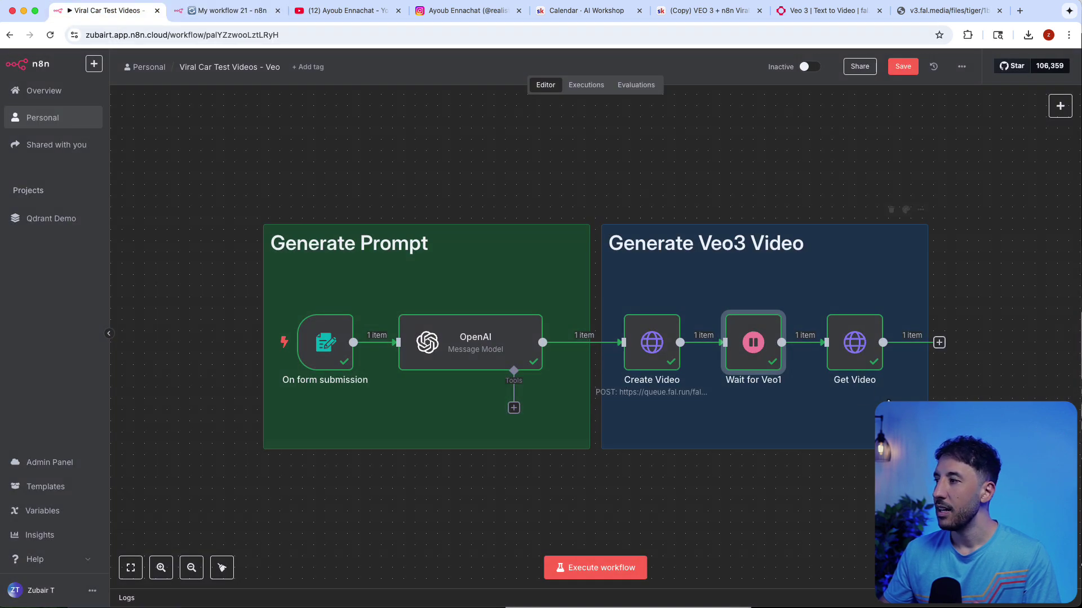
{"action": "double_click", "coordinate": [832, 363]}
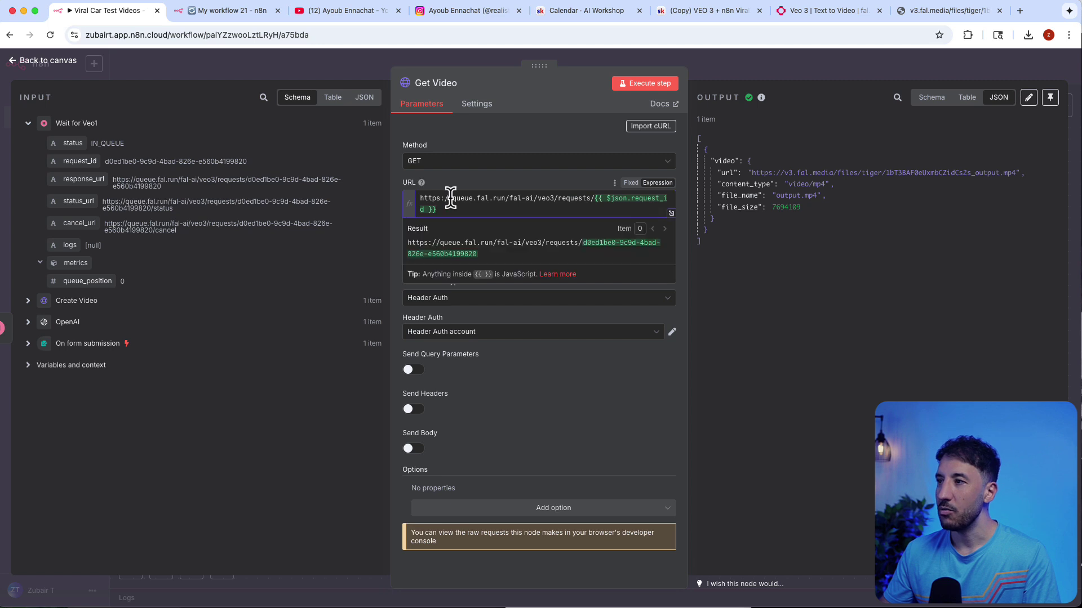
{"action": "triple_click", "coordinate": [449, 197]}
{"action": "left_click", "coordinate": [457, 171]}
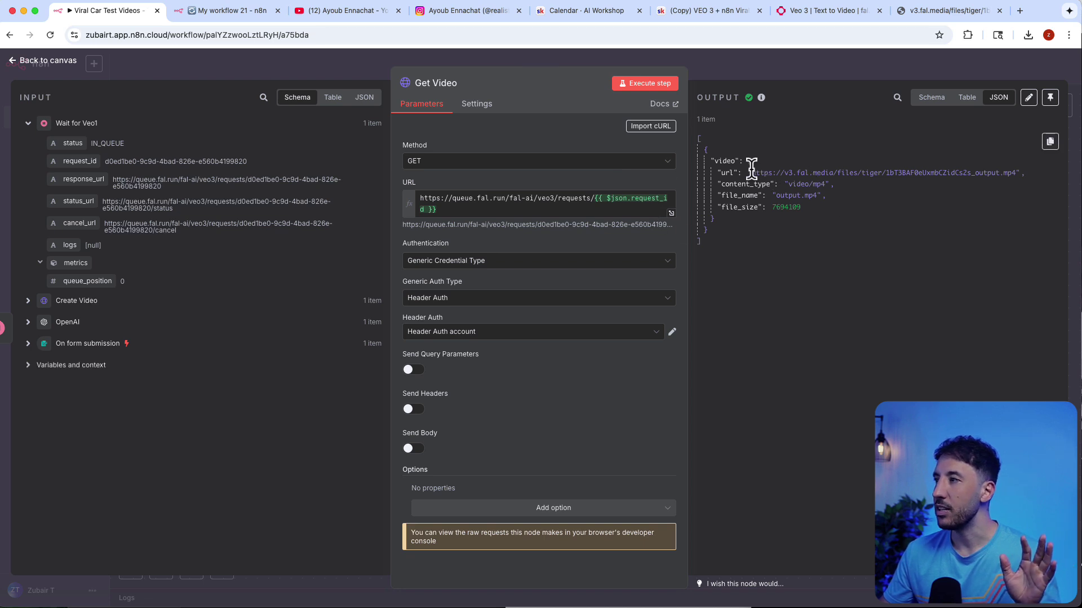
{"action": "left_click_drag", "start_coordinate": [752, 172], "coordinate": [1009, 169]}
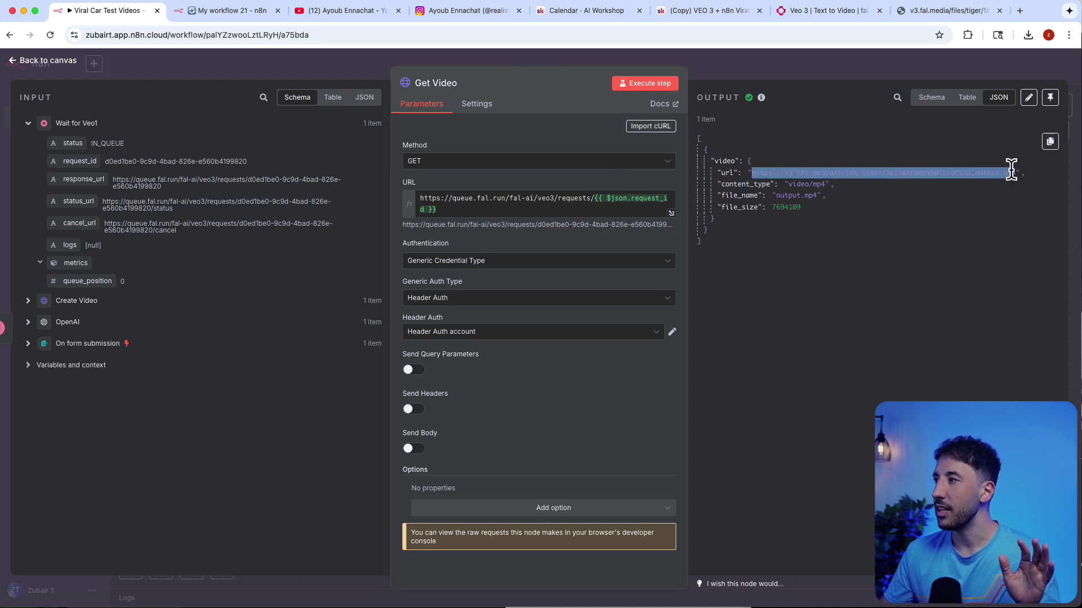
- Return to the generated video's browser tab and open the player's additional options
{"action": "left_click", "coordinate": [958, 15]}
{"action": "left_click", "coordinate": [886, 503]}
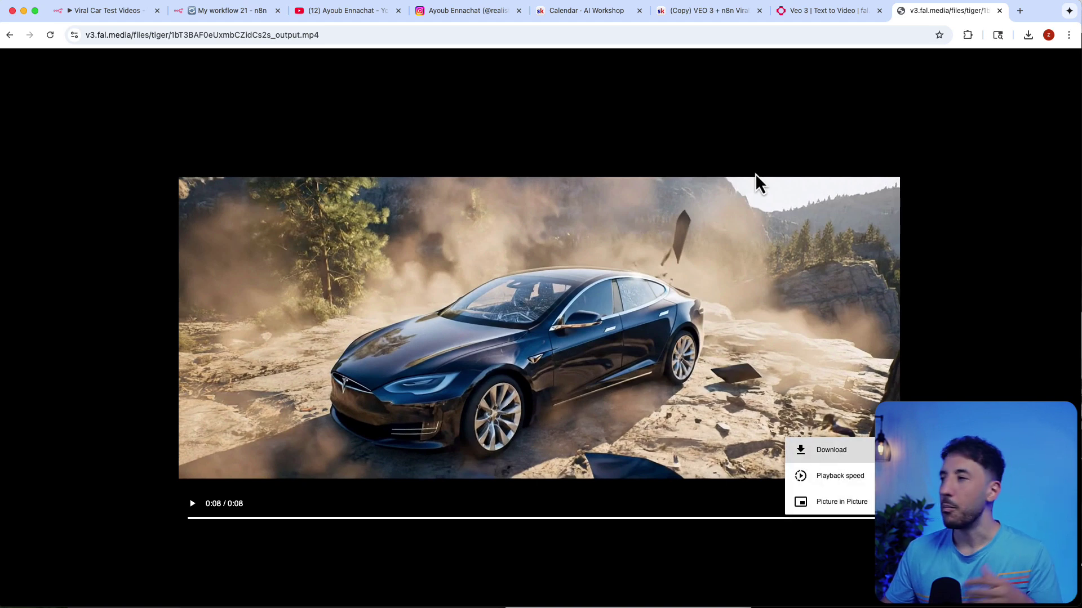
- Open the n8n Flow Architect GPT! page in the Start Here course of the AI Workshop classroom
{"action": "left_click", "coordinate": [785, 114]}
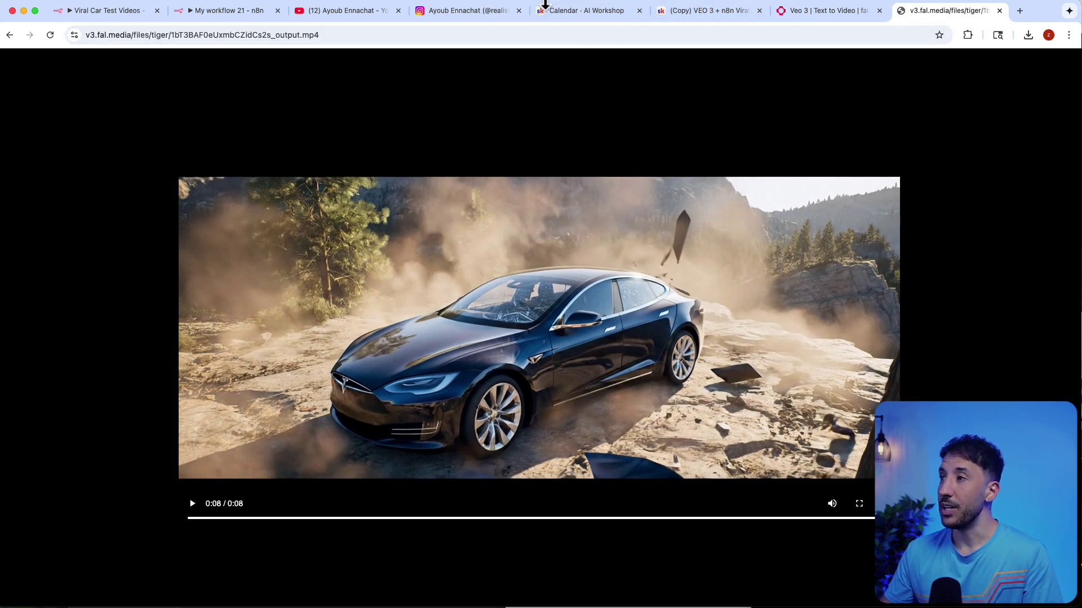
{"action": "left_click", "coordinate": [201, 14]}
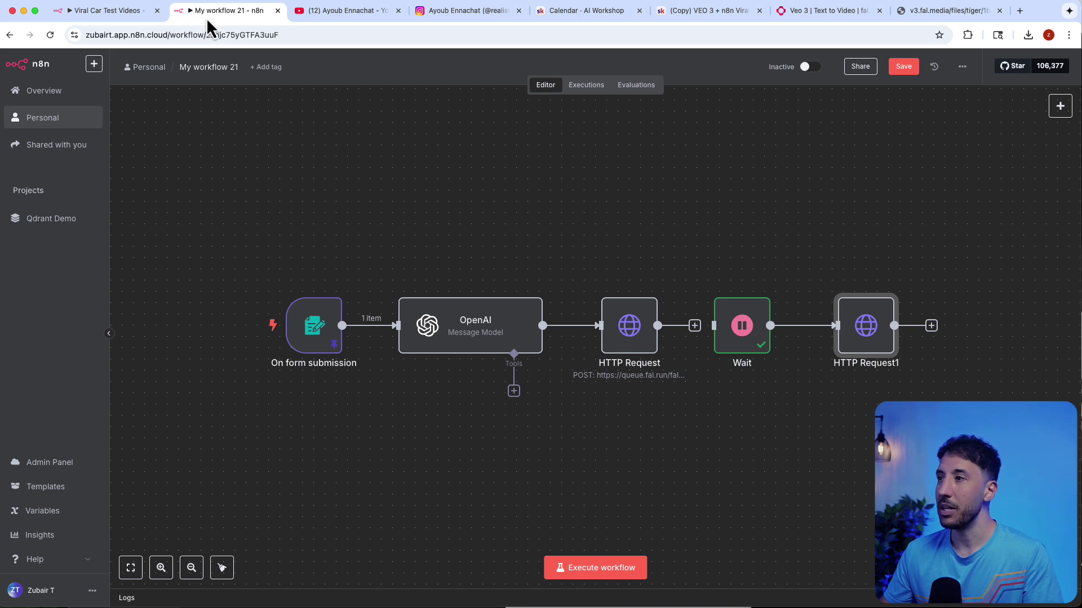
{"action": "left_click", "coordinate": [569, 15]}
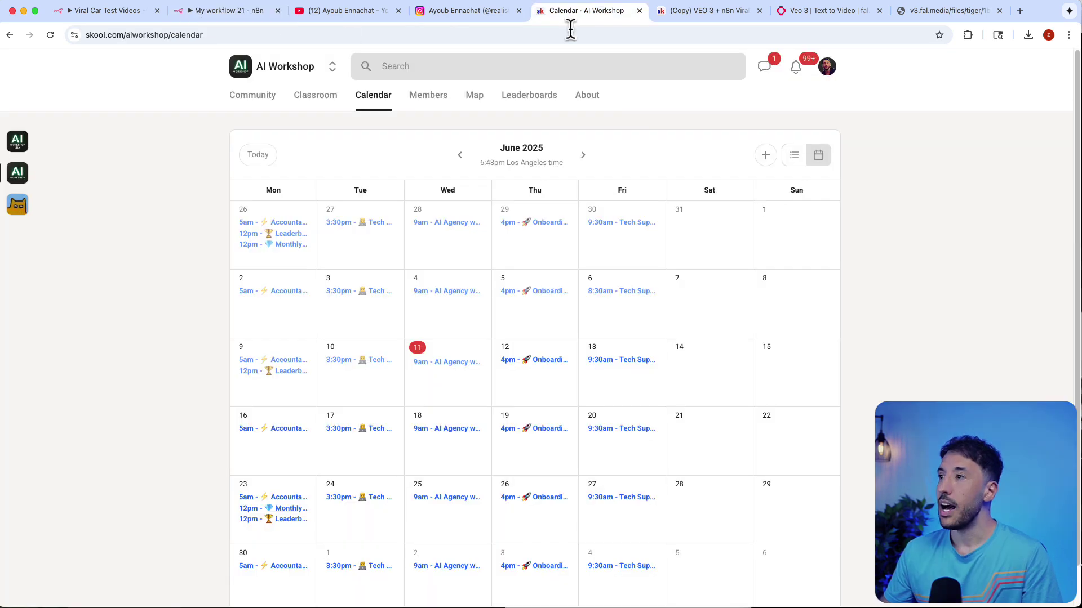
{"action": "left_click", "coordinate": [317, 106]}
{"action": "left_click", "coordinate": [346, 259]}
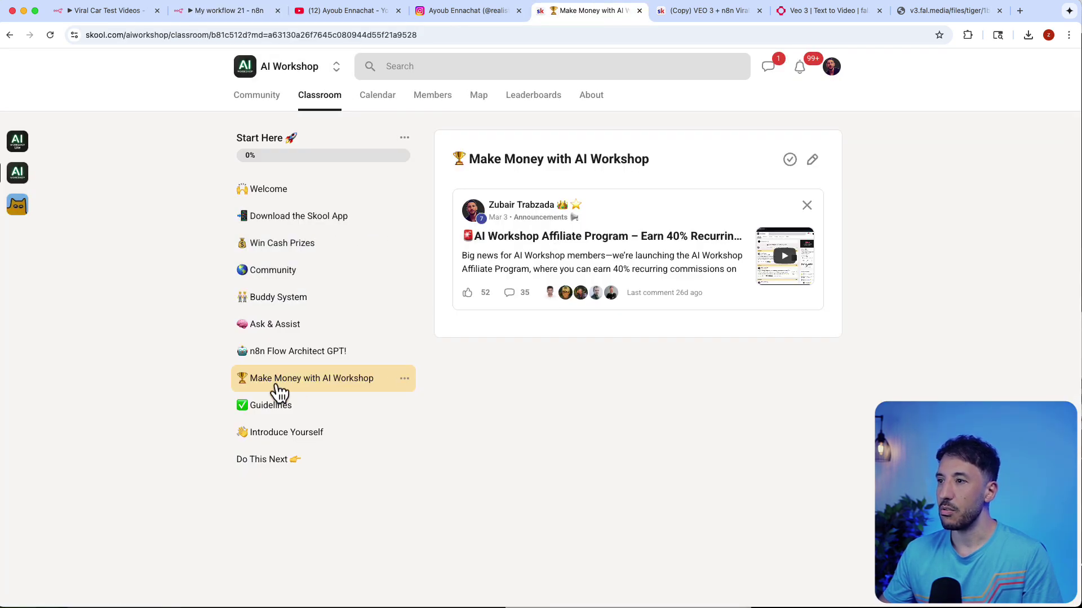
{"action": "left_click", "coordinate": [300, 357]}
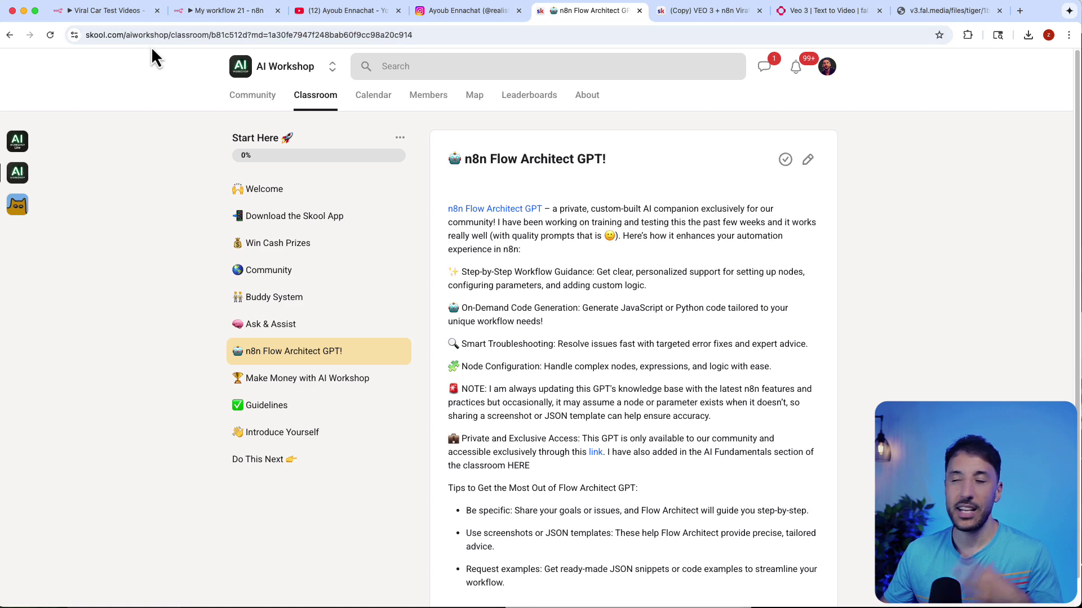
- Return to Viral Car Test Videos - Veo, close the Get Video node, and view the workflow's file import options
{"action": "left_click", "coordinate": [133, 13]}
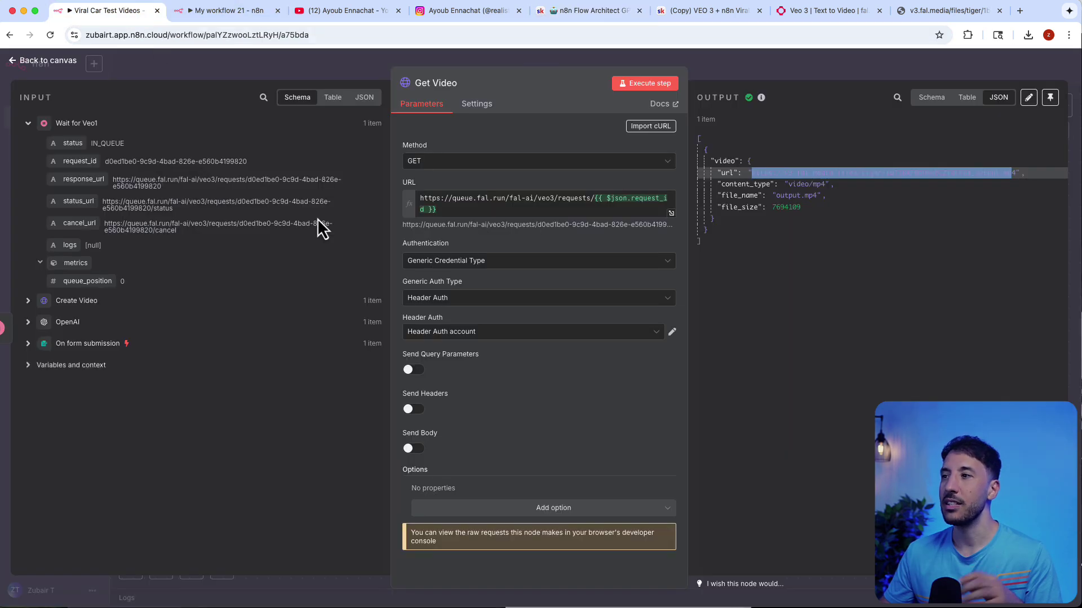
{"action": "left_click", "coordinate": [806, 70]}
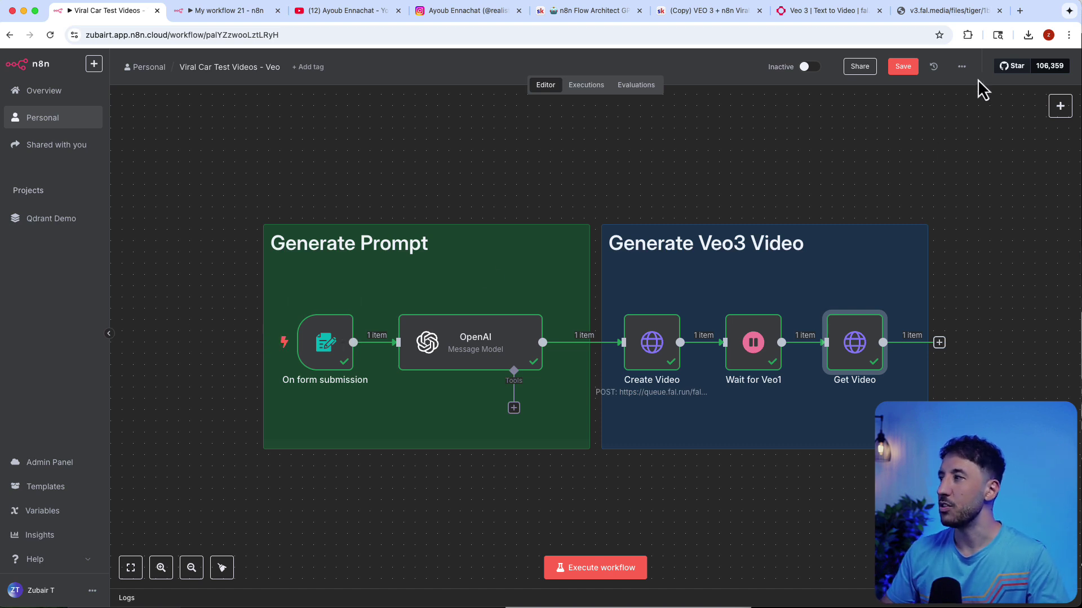
{"action": "left_click", "coordinate": [962, 66]}
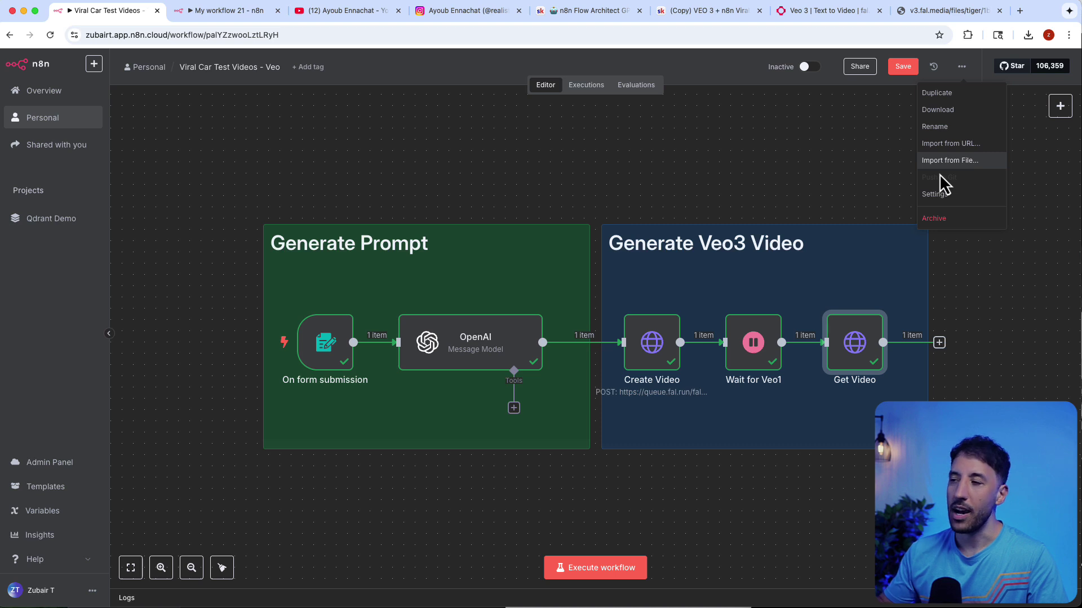
{"action": "left_click", "coordinate": [366, 181]}
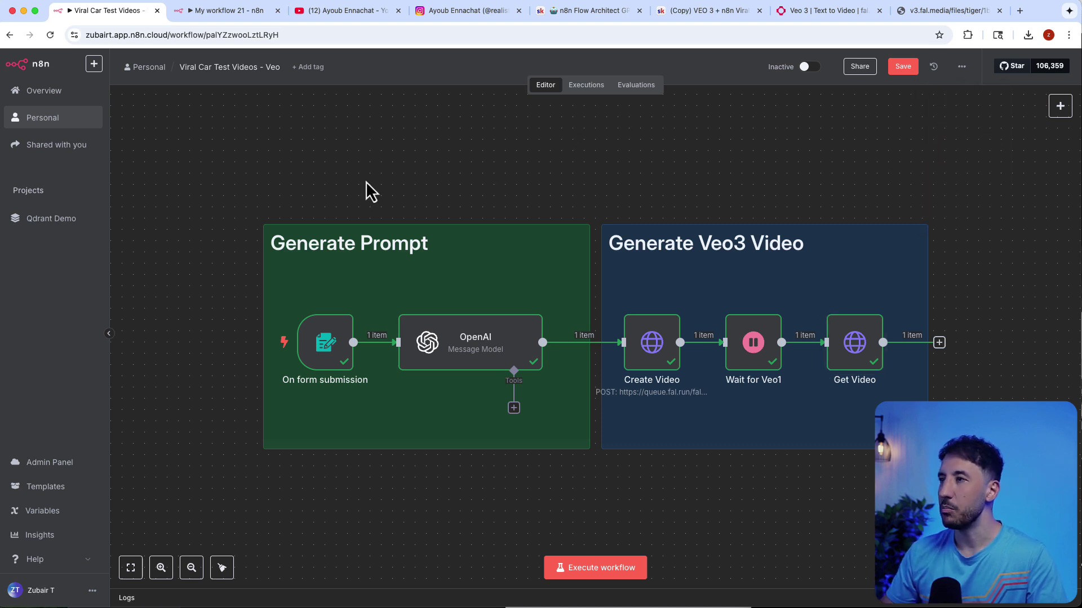